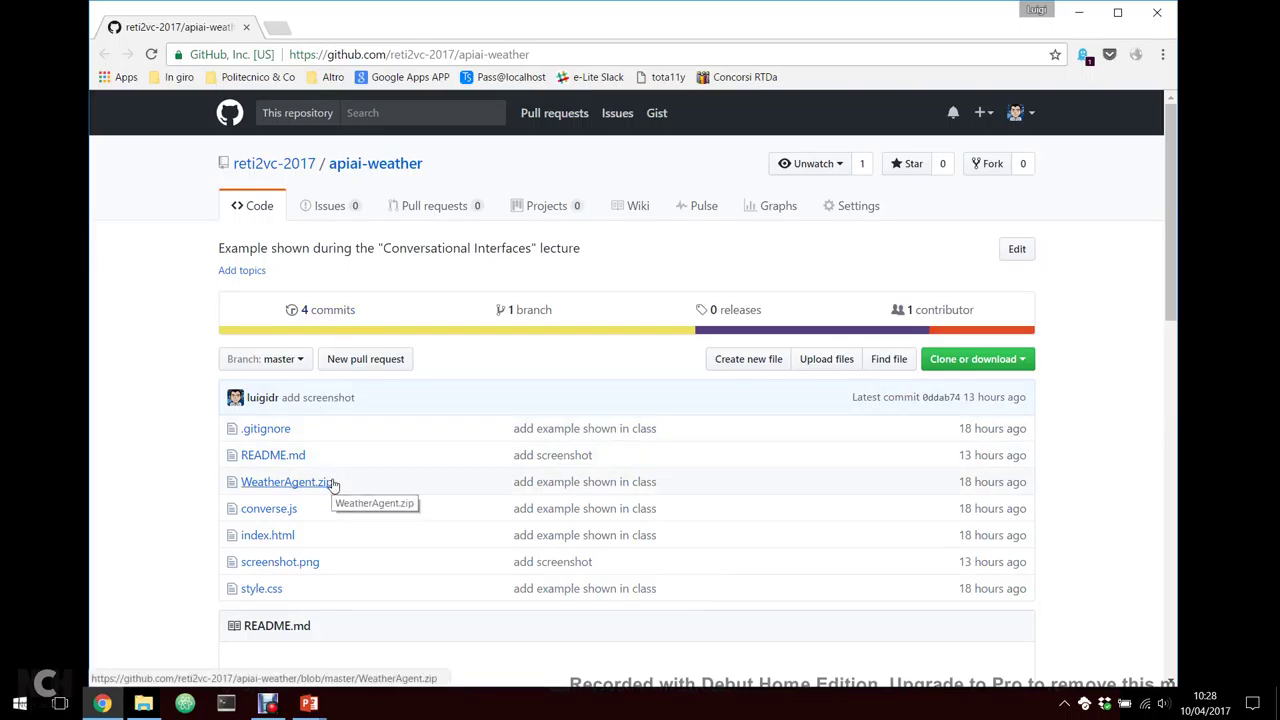
# Review the apiai-weather repository's file list and README, and open the live WeatherAgent demo page
pyautogui.scroll(-1, 381, 481)
pyautogui.scroll(-3, 381, 481)
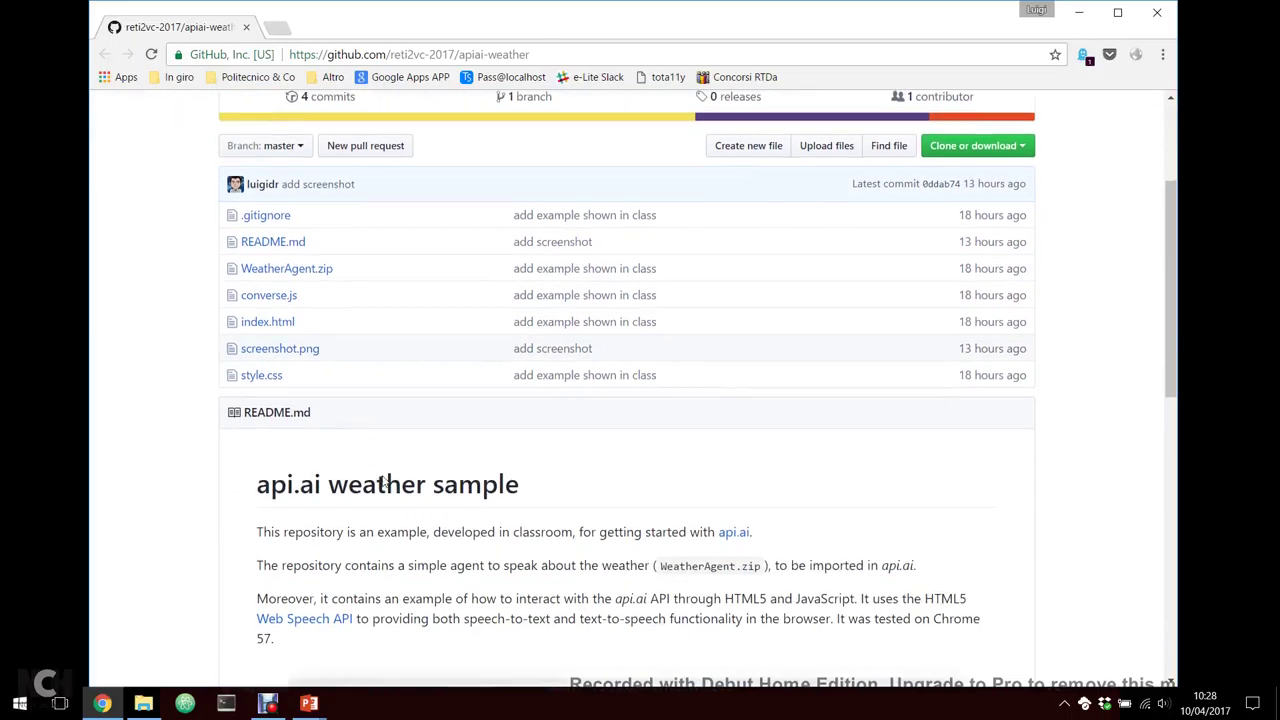
pyautogui.scroll(2, 381, 481)
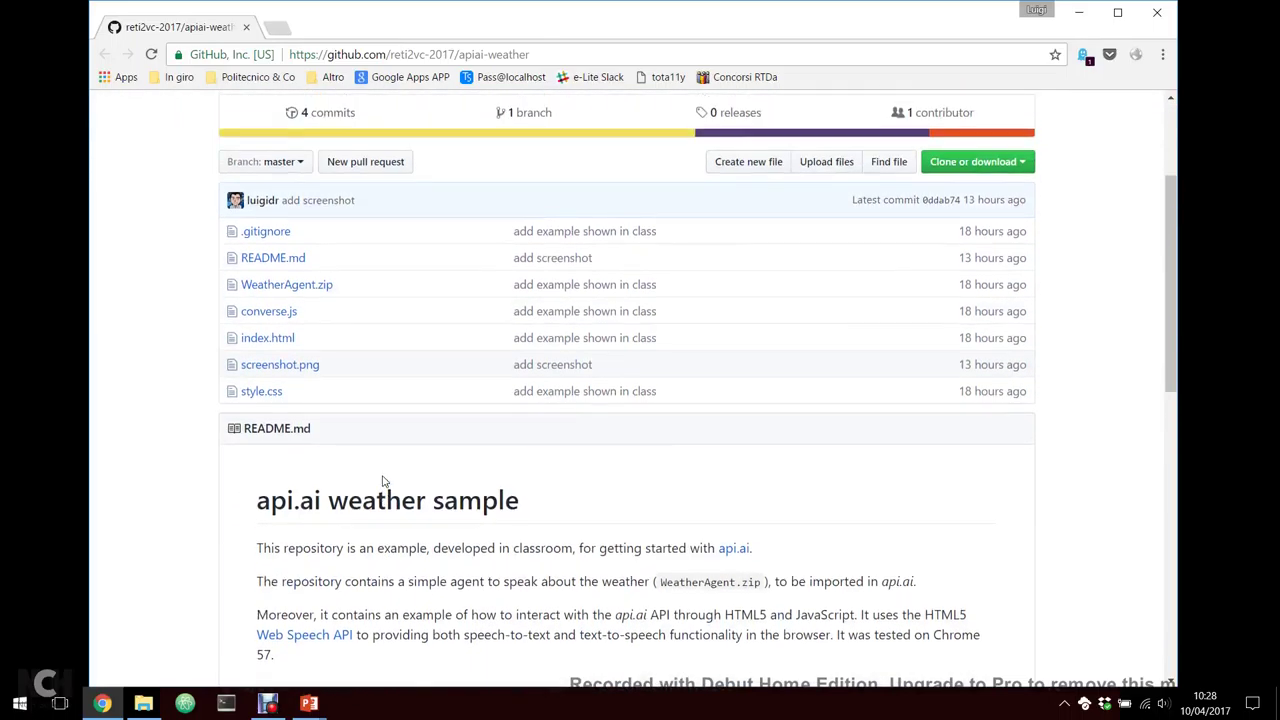
pyautogui.scroll(1, 381, 481)
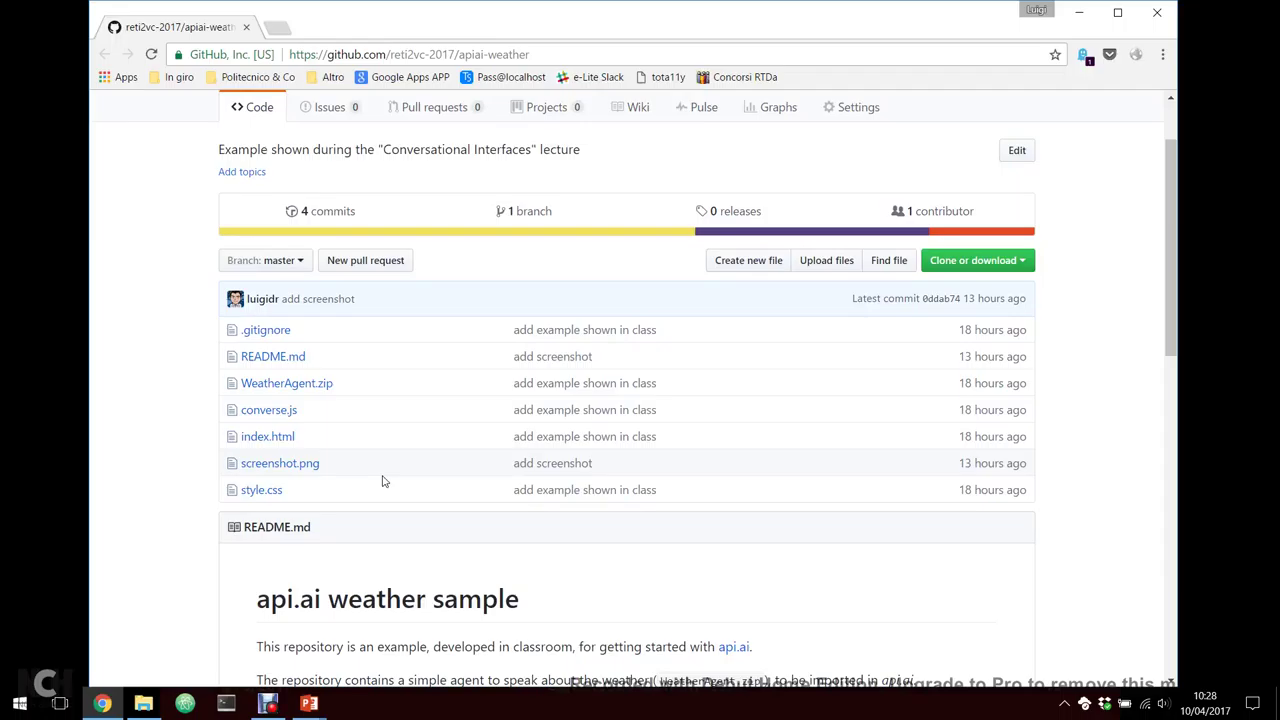
pyautogui.scroll(-10, 381, 481)
pyautogui.click(678, 503)
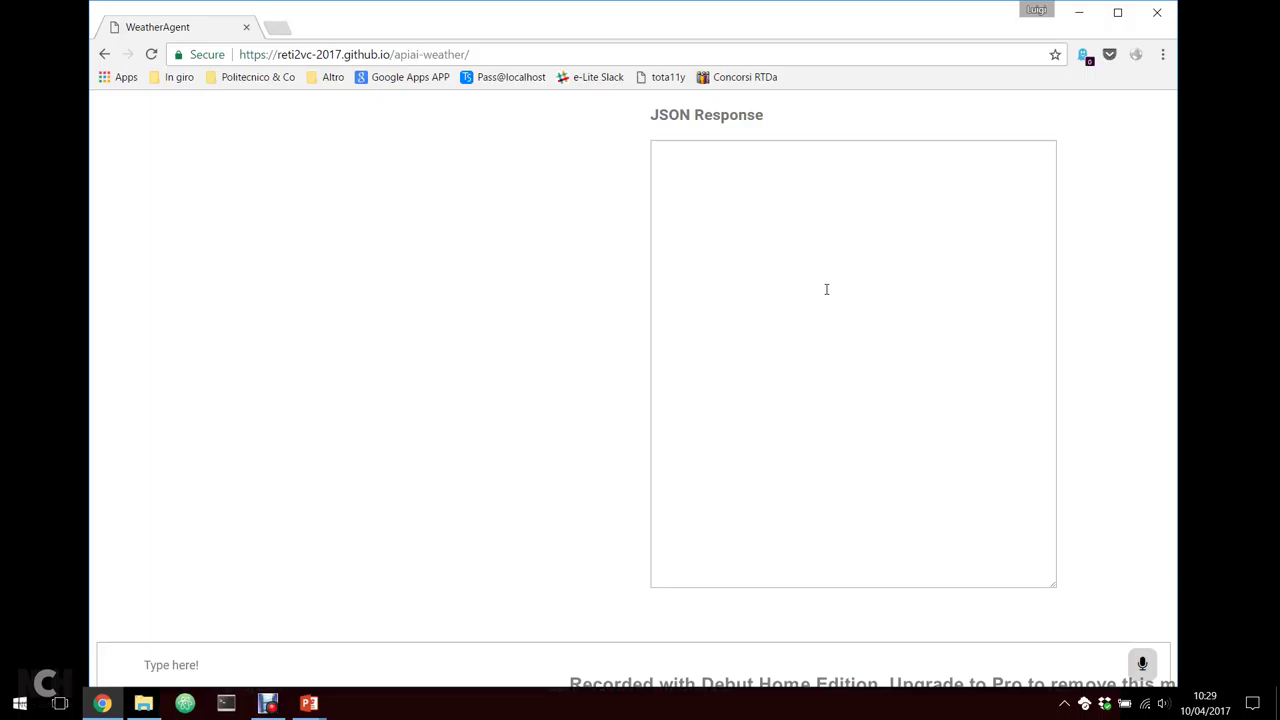
# Greet the weather agent in the demo chat with the message "hi"
pyautogui.click(189, 668)
pyautogui.write('hi')
pyautogui.press('Return')
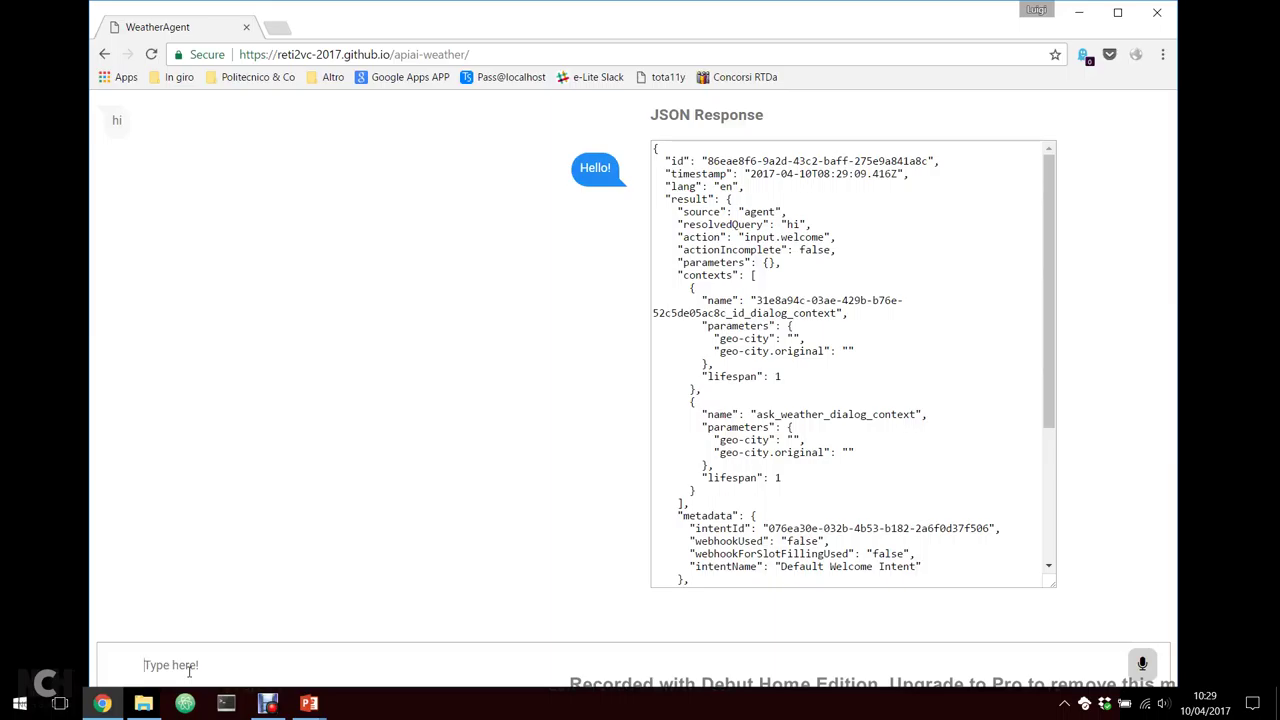
# Raise the system volume to 100 and send the greeting "hi" to the agent again
pyautogui.press('XF86AudioLowerVolume')
pyautogui.press('XF86AudioRaiseVolume')
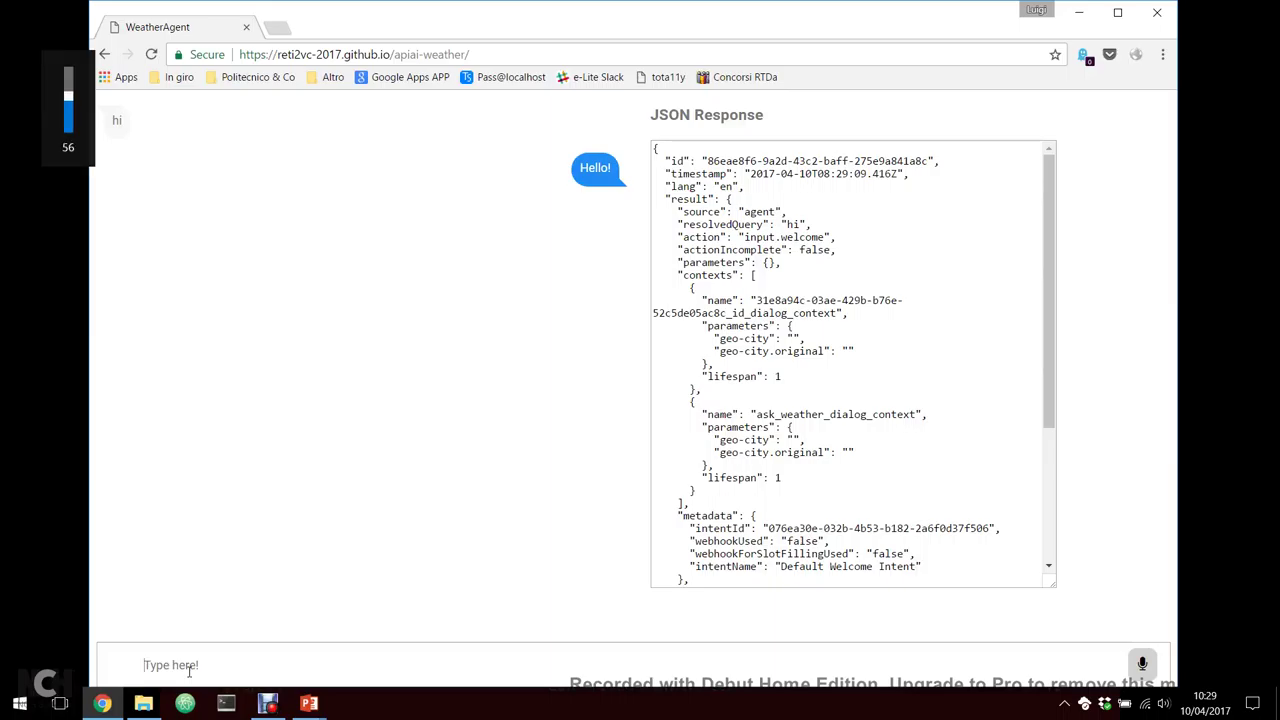
pyautogui.write('hi')
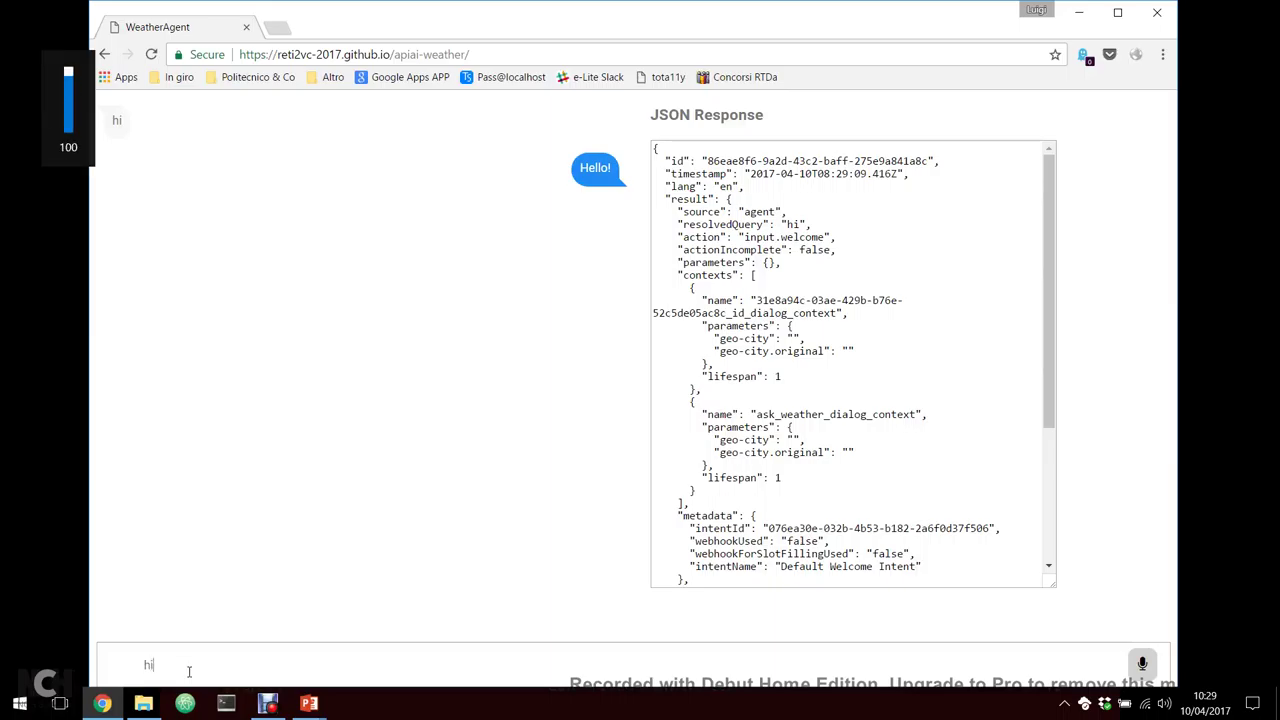
pyautogui.press('Return')
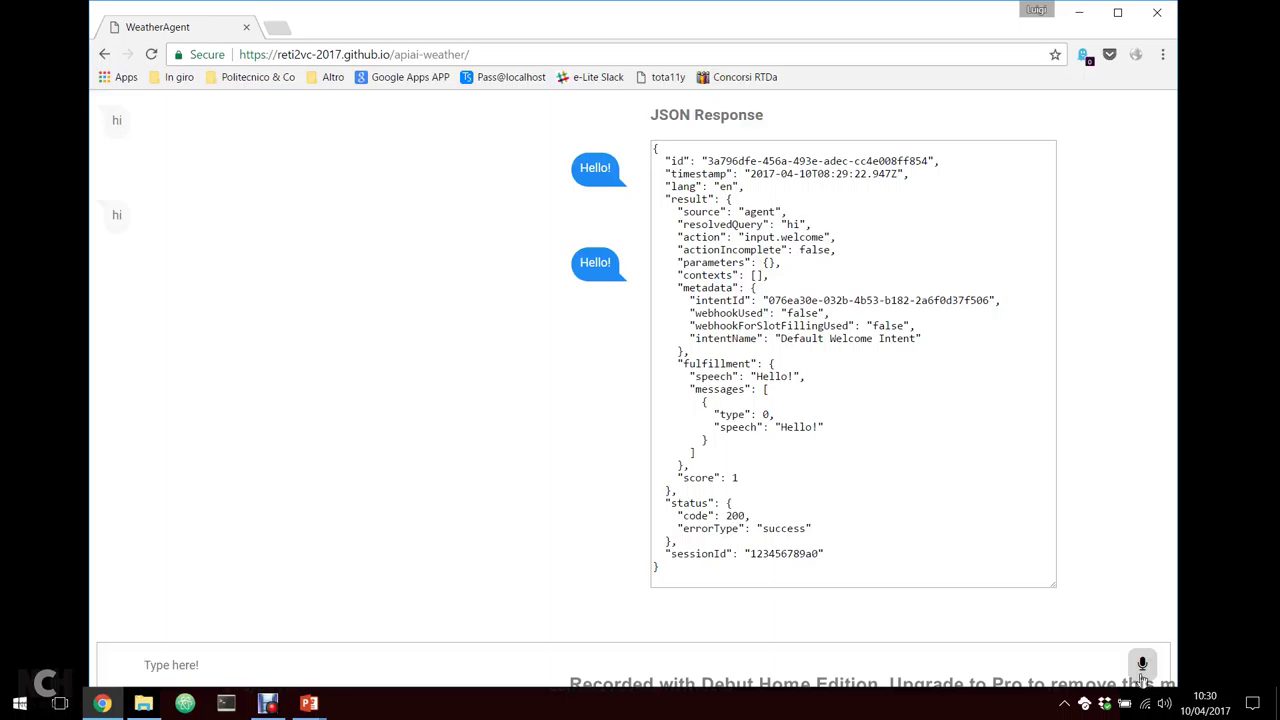
# Ask the agent "what is the weather in Vercelli?" in the chat
pyautogui.write('what is the weather in Vercelli')
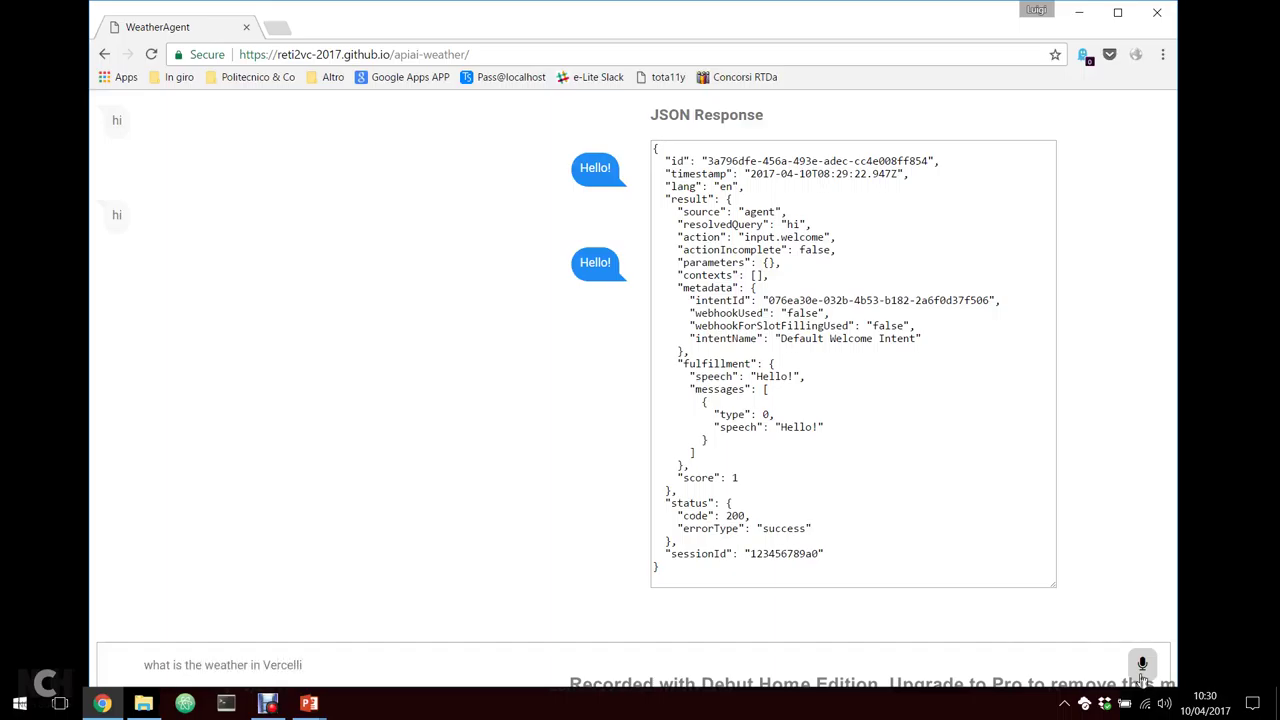
pyautogui.write('?')
pyautogui.press('Return')
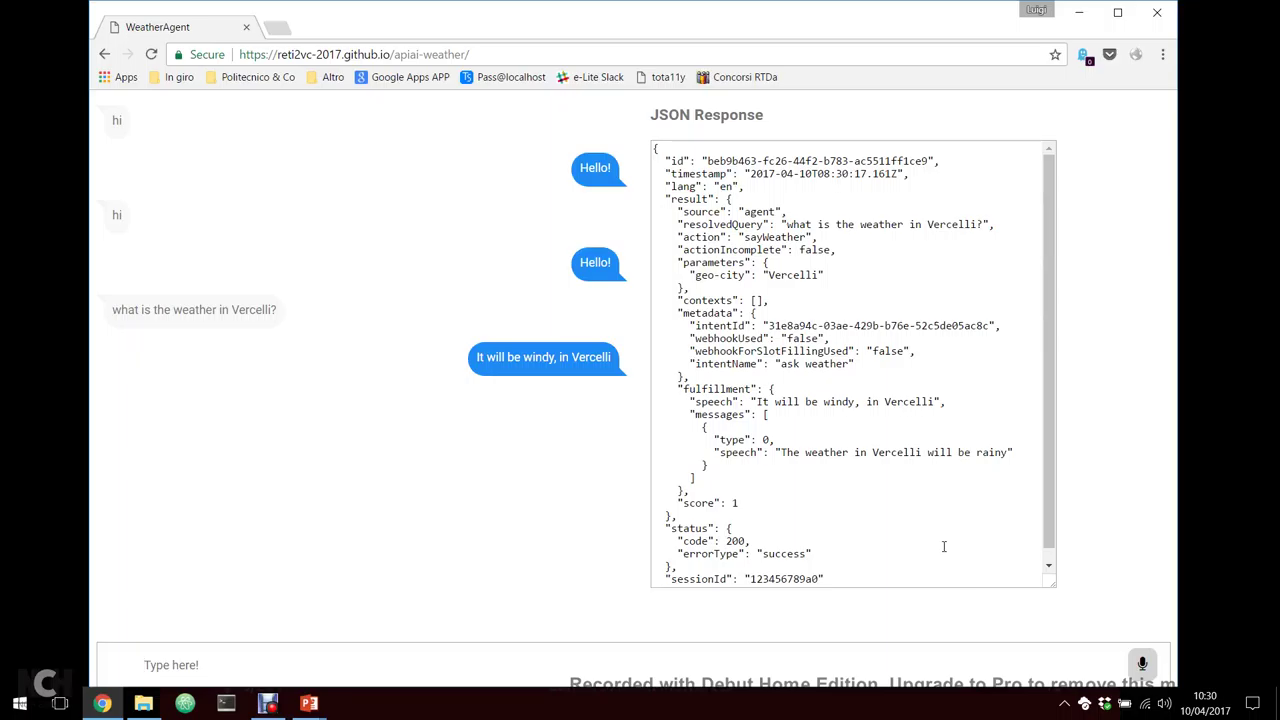
# Enlarge the page to 125% and examine the fulfillment speech text and the geo-city parameter in the JSON response
pyautogui.hotkey('ctrl', '+')
pyautogui.hotkey('ctrl', '+')
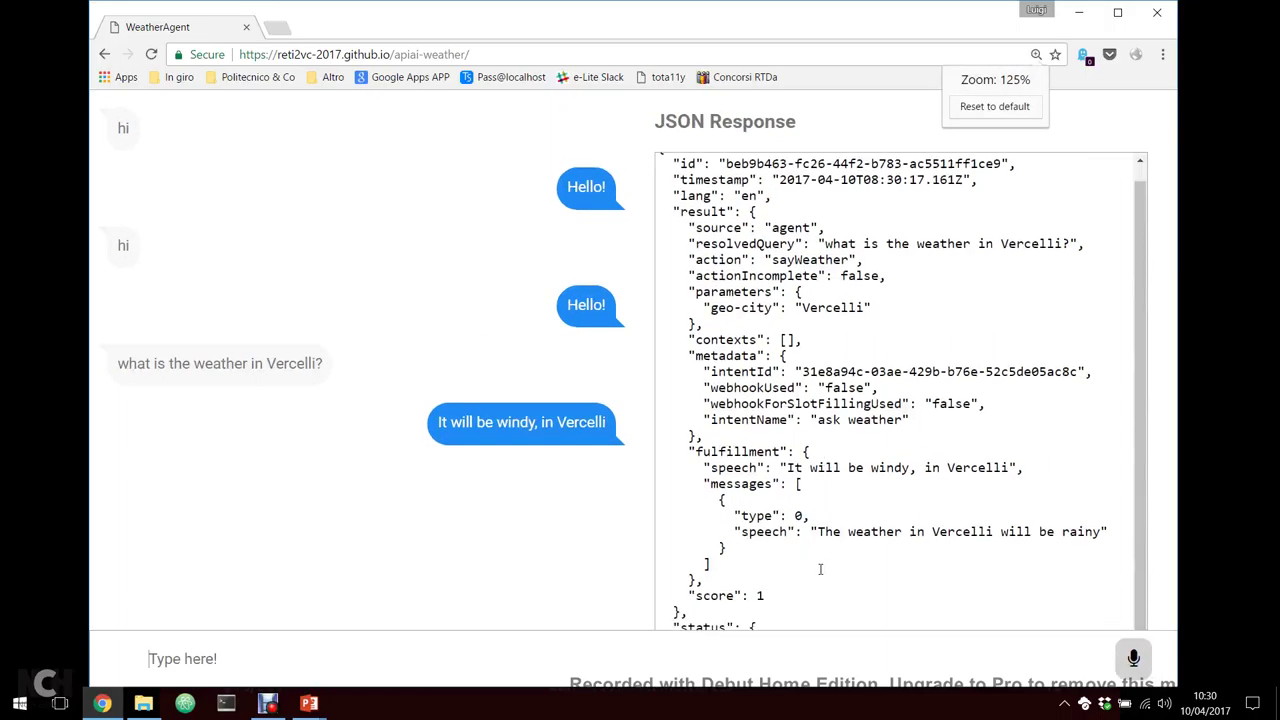
pyautogui.moveTo(786, 468); pyautogui.dragTo(1021, 466)
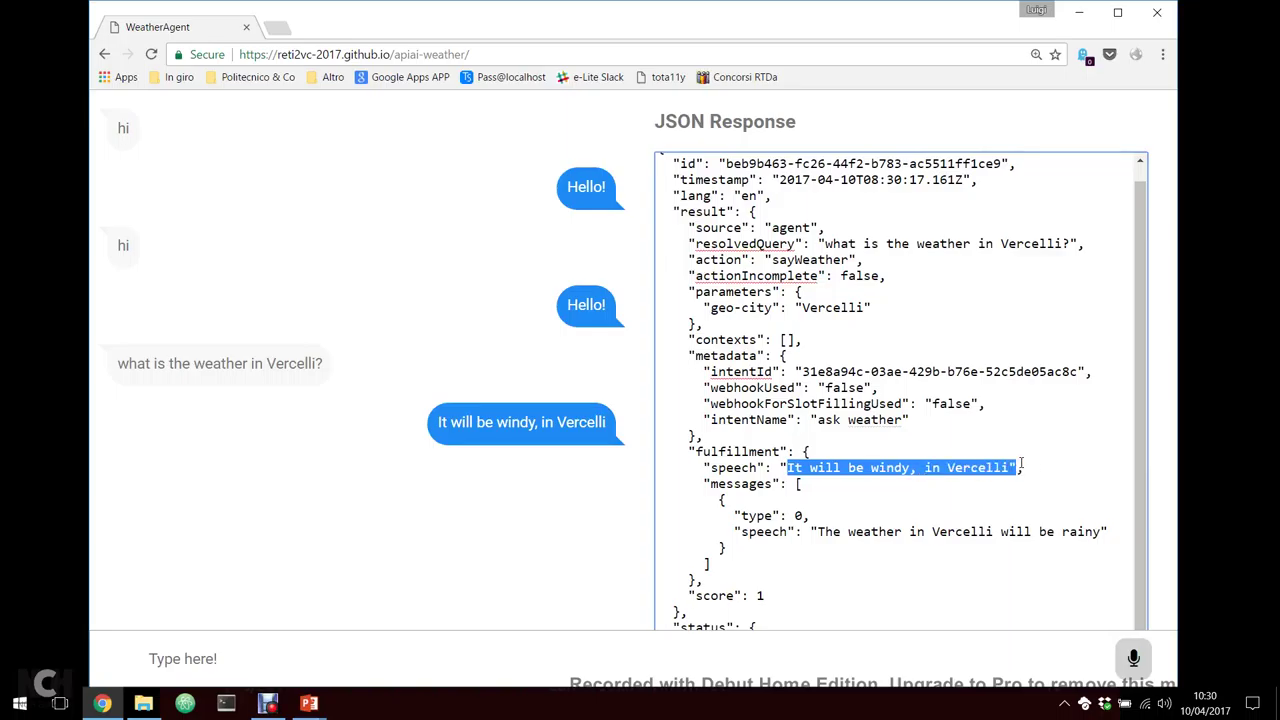
pyautogui.scroll(1, 953, 434)
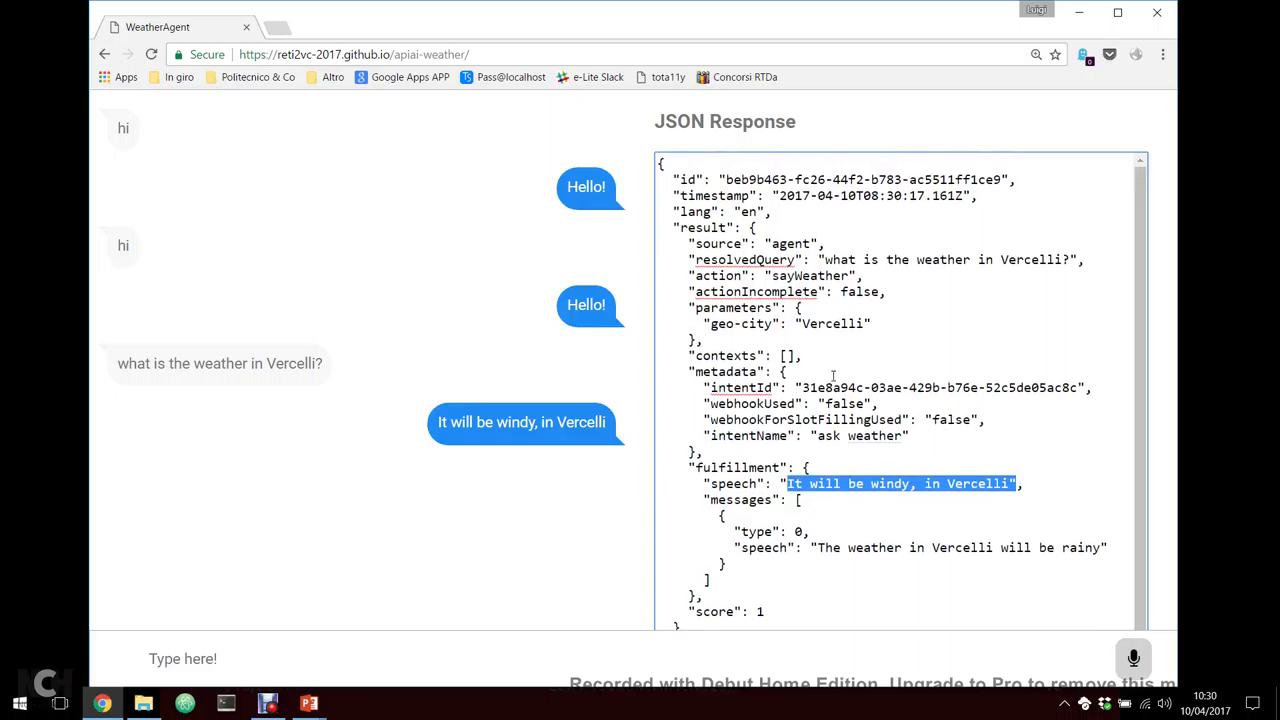
pyautogui.click(737, 323)
pyautogui.doubleClick(834, 323)
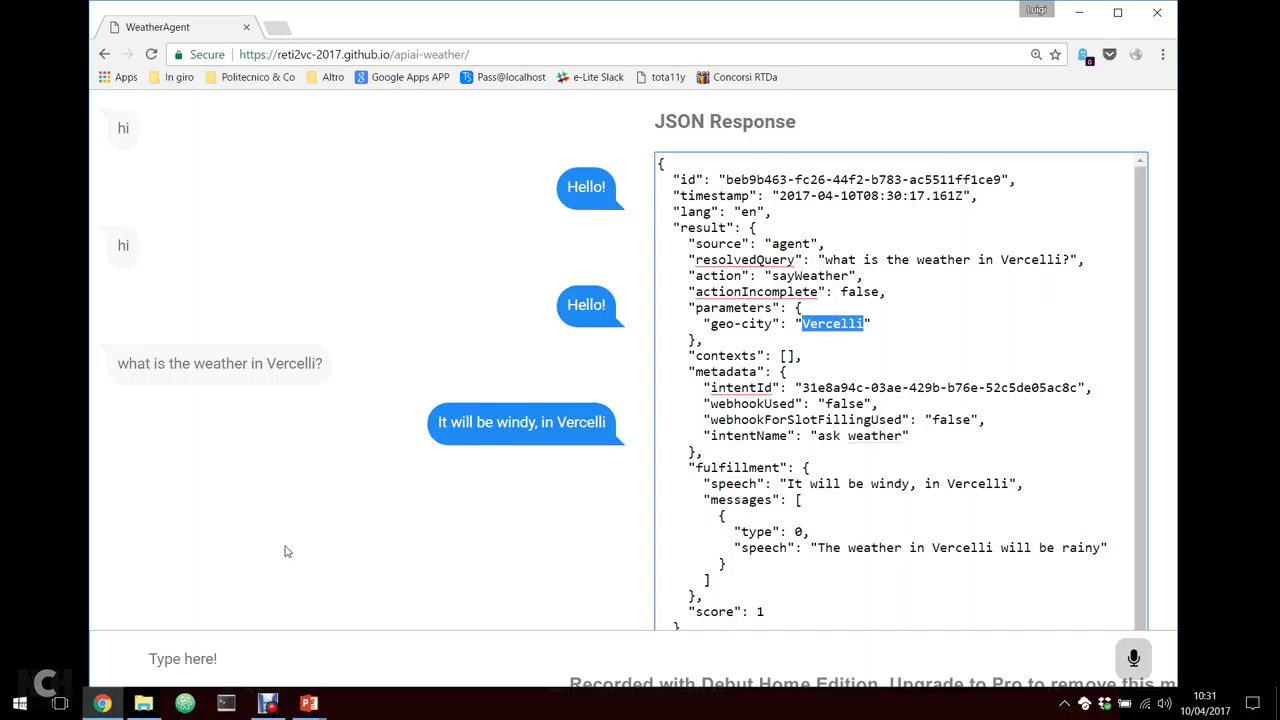
# Send the weather question with a lowercase city name: "what is the weather in vercelli?"
pyautogui.click(233, 652)
pyautogui.write('wha')
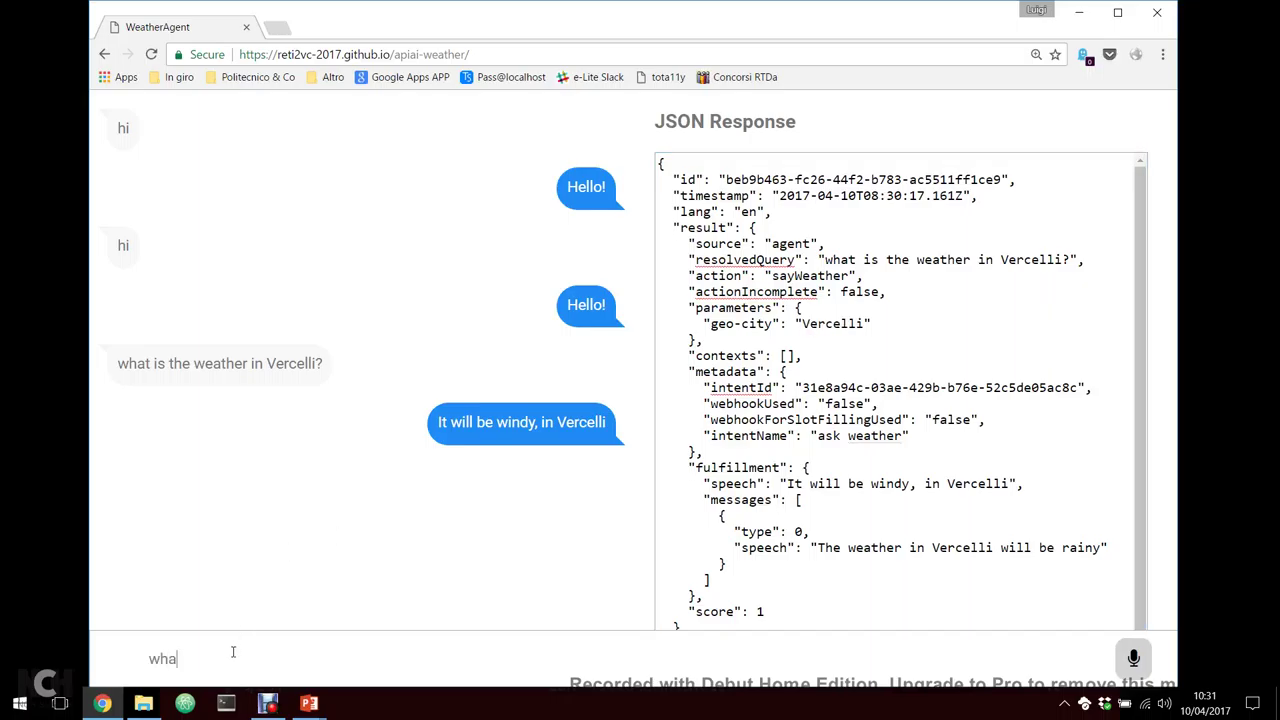
pyautogui.write('t is the weather in vercelli?')
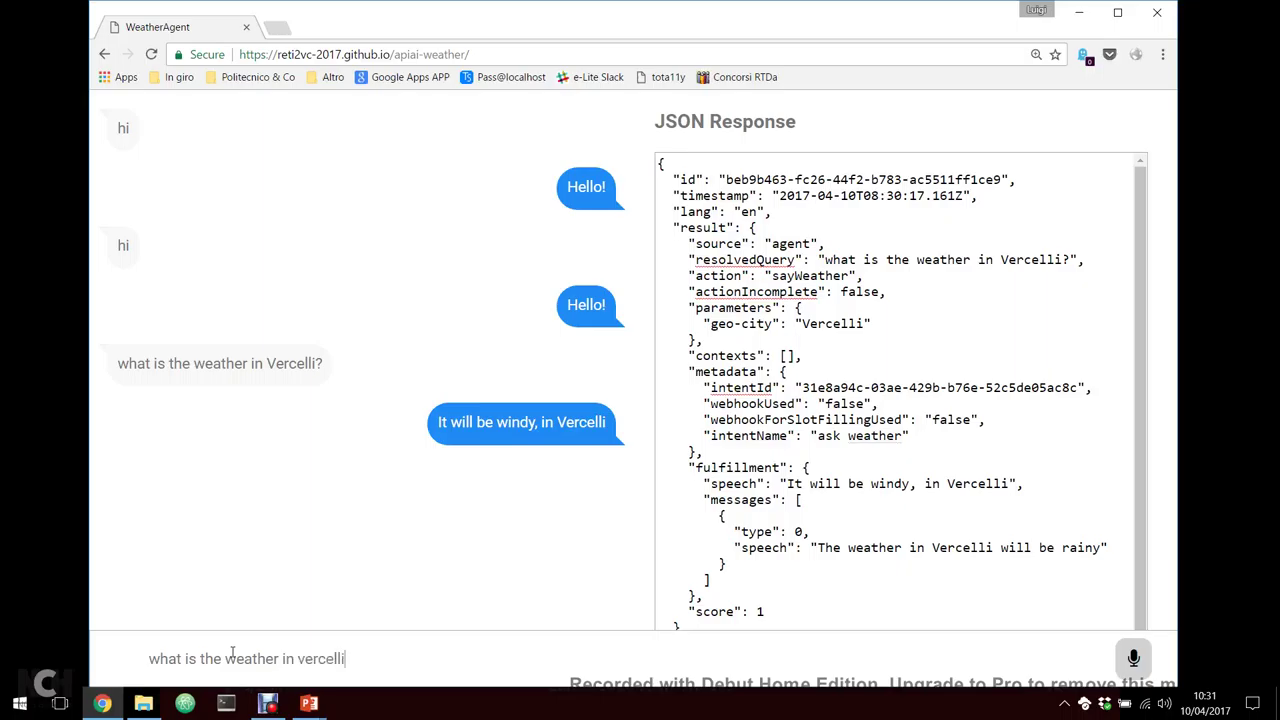
pyautogui.press('Return')
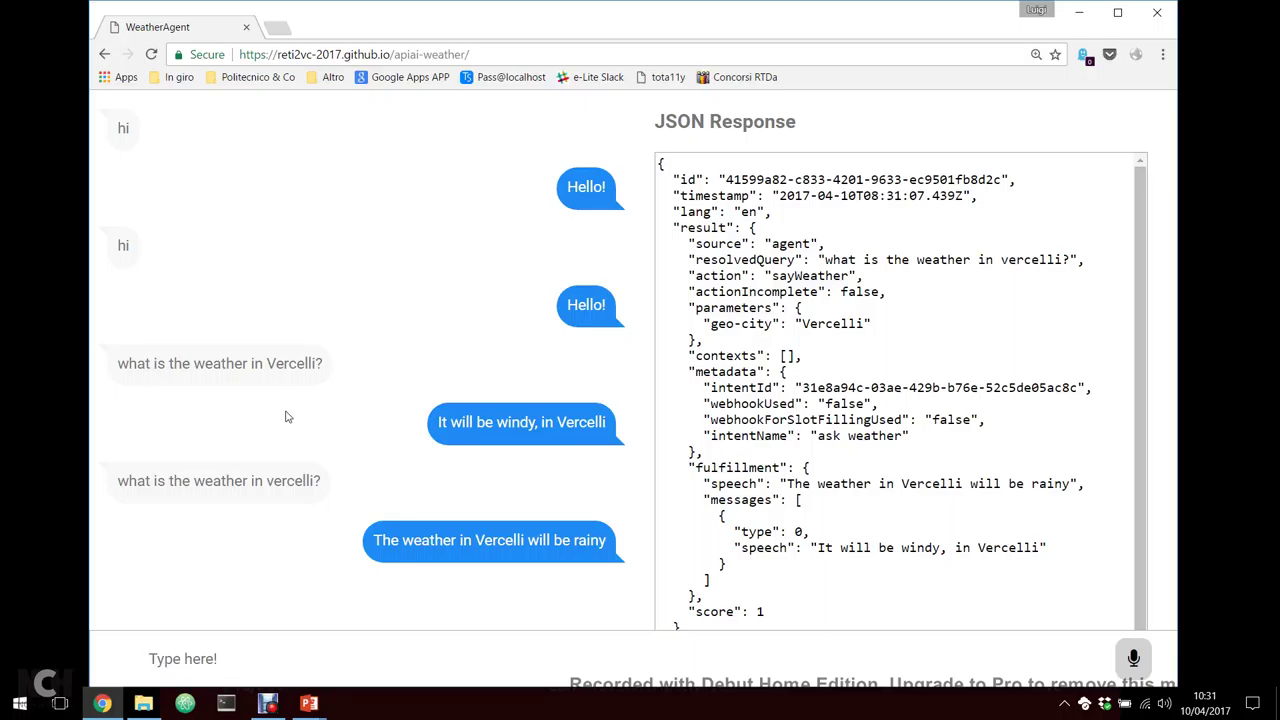
# Reset the demo page's zoom to the default level
pyautogui.hotkey('ctrl', '-')
pyautogui.hotkey('ctrl', '-')
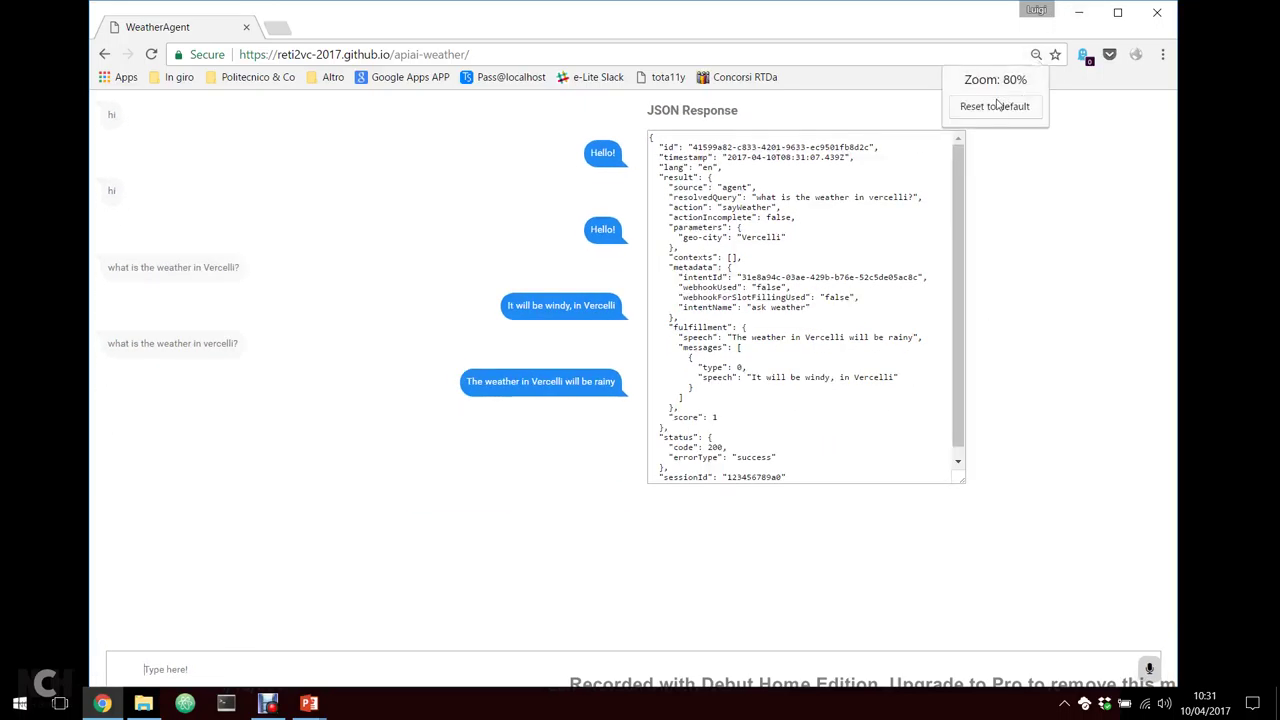
pyautogui.click(1027, 104)
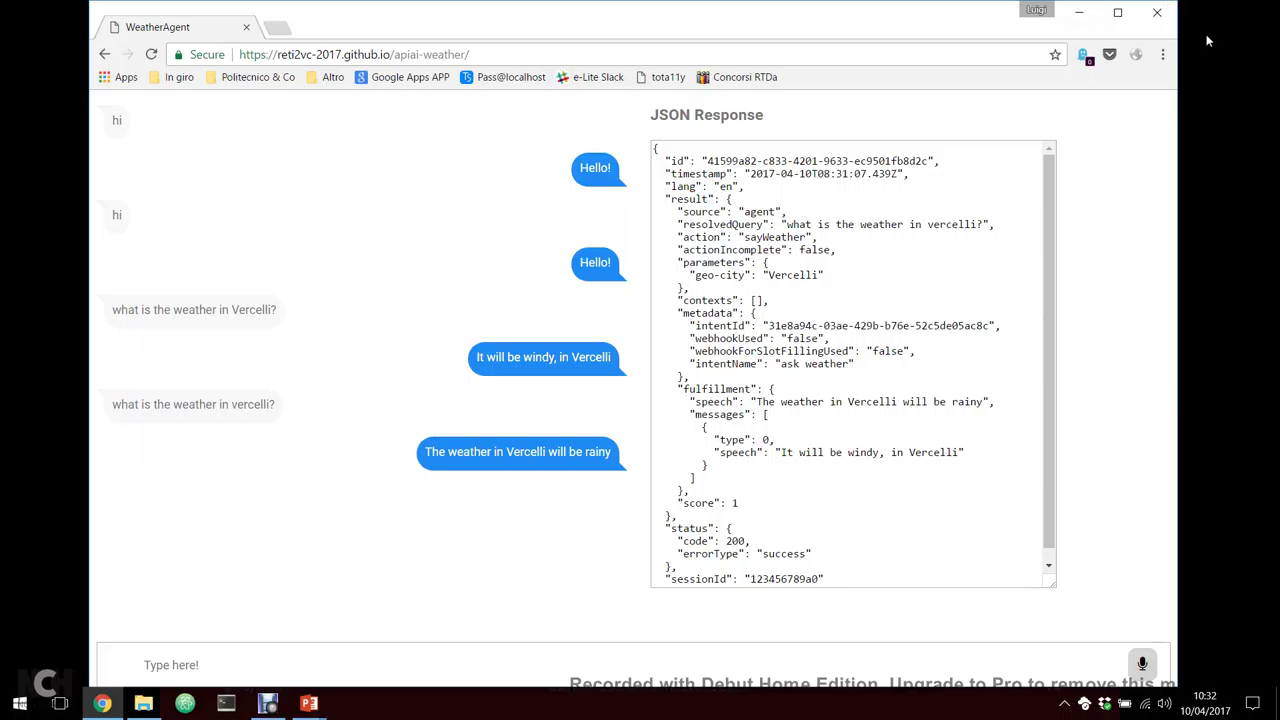
# Close the demo browser window and exit the PowerPoint slide show
pyautogui.click(1152, 14)
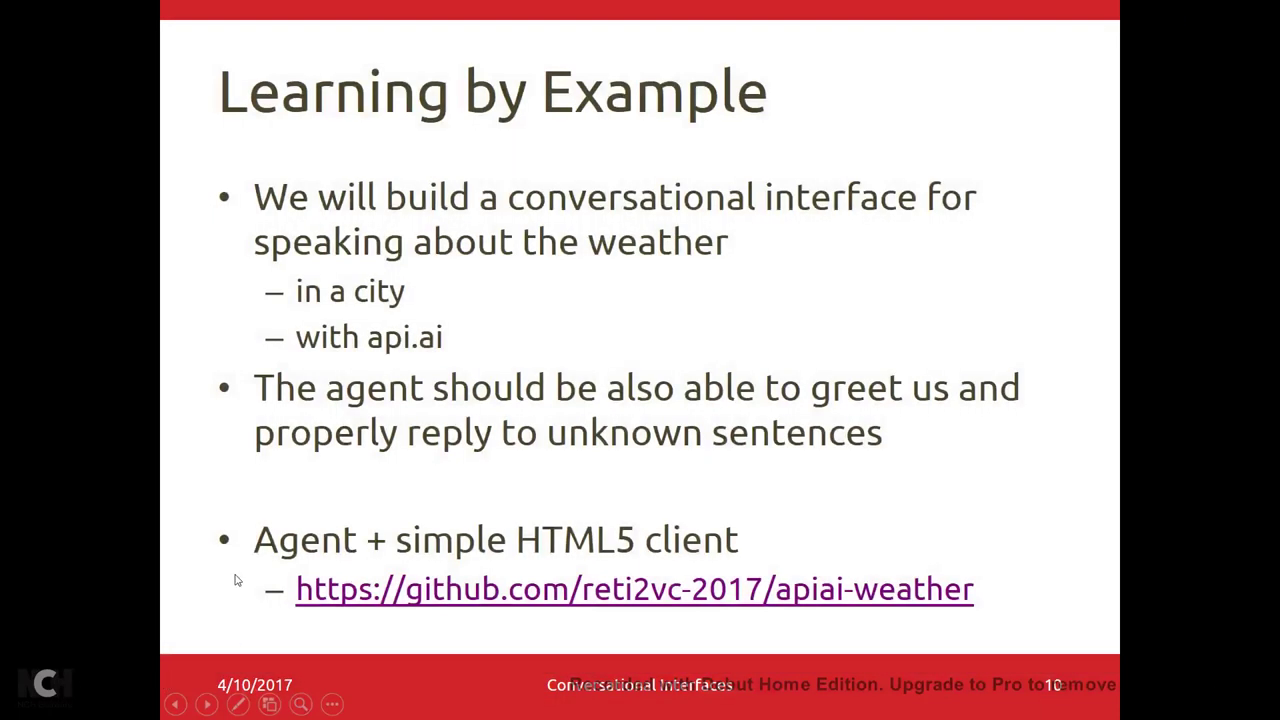
pyautogui.press('Escape')
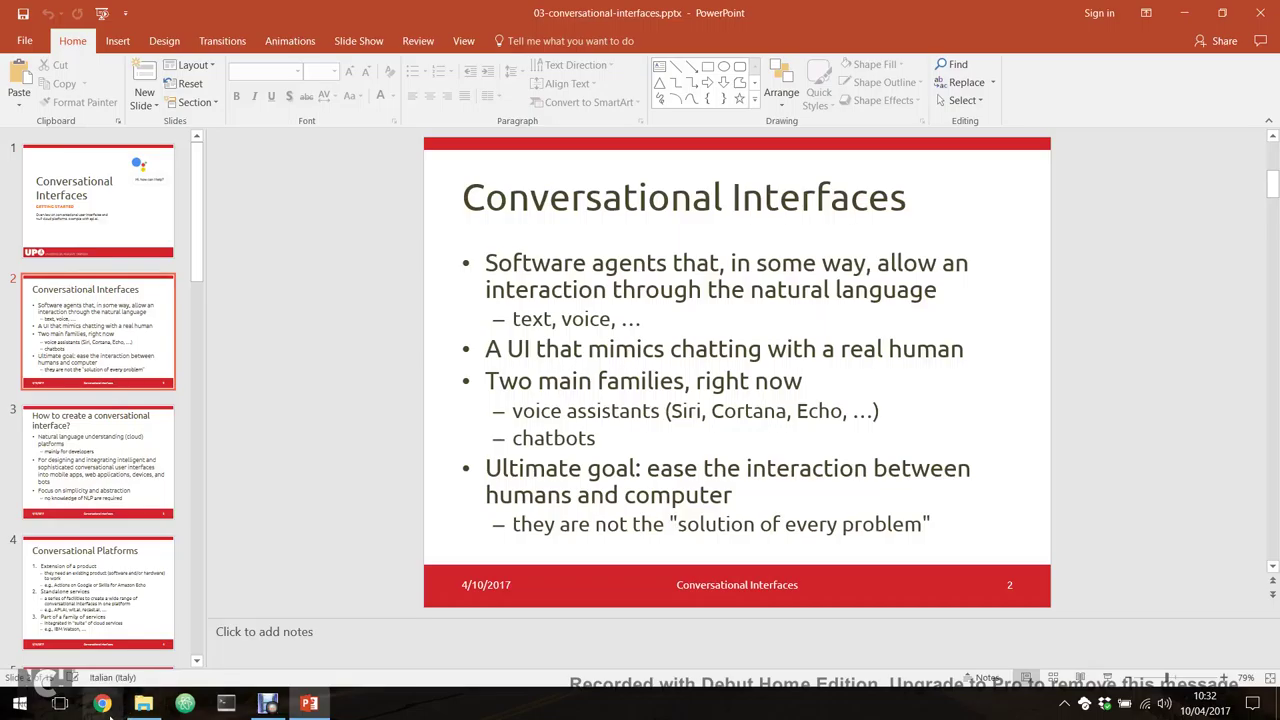
# Open api.ai in Chrome and log in to its console with the first listed Google account
pyautogui.click(104, 704)
pyautogui.write('api')
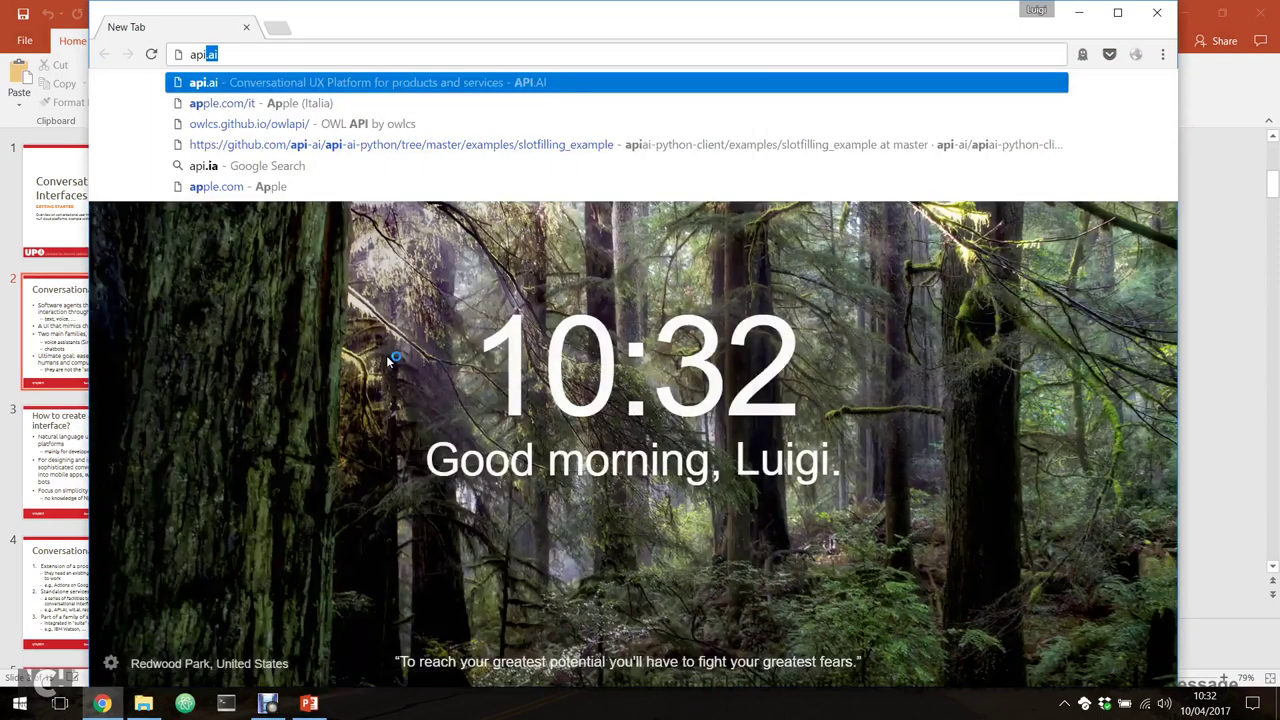
pyautogui.press('Return')
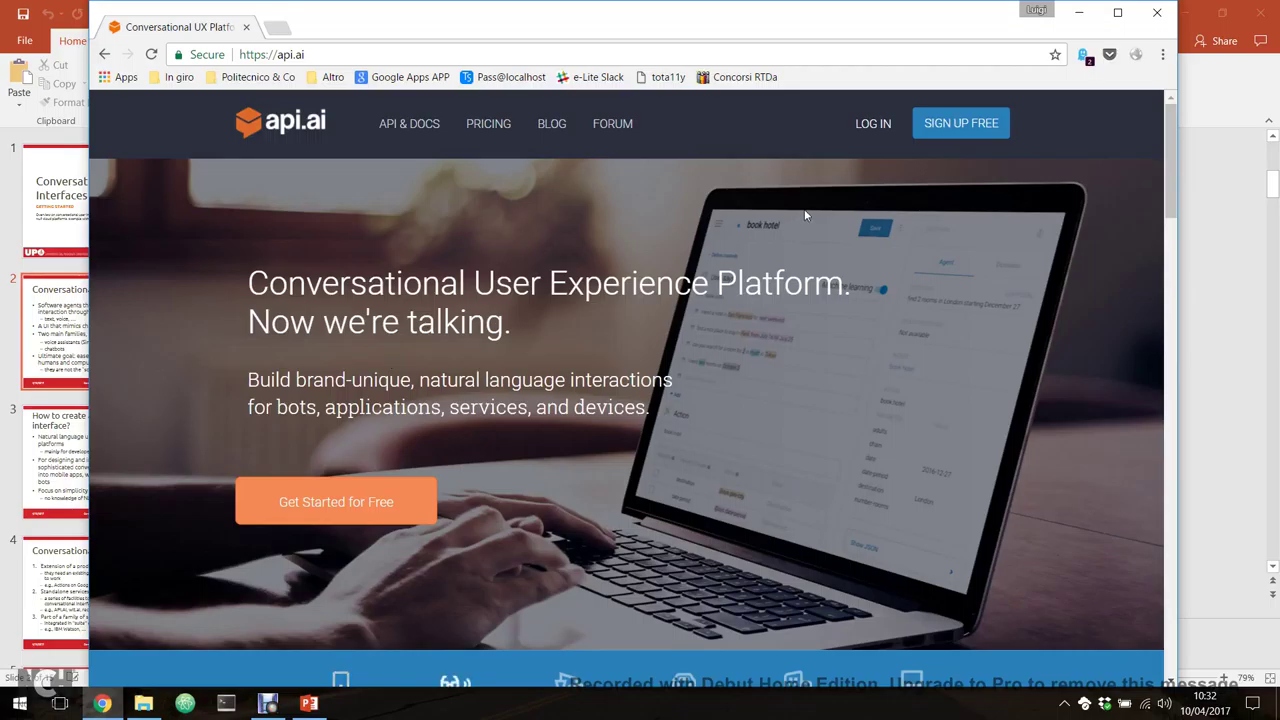
pyautogui.click(879, 122)
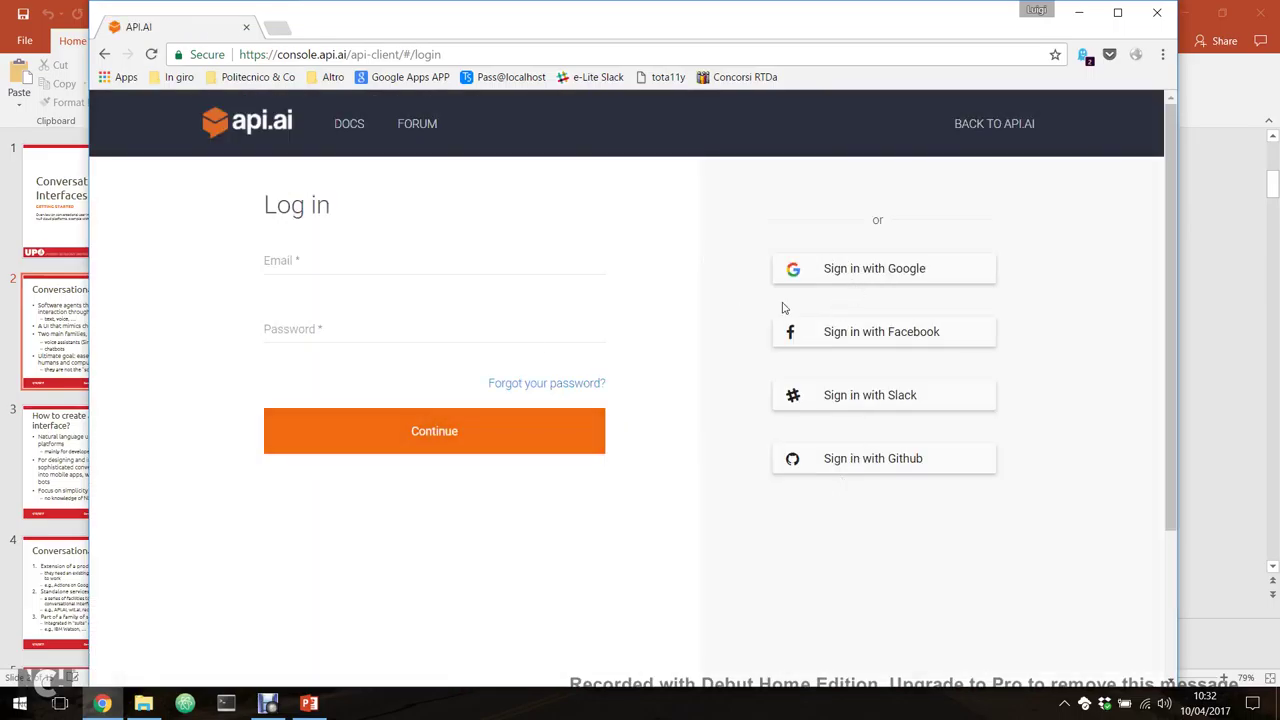
pyautogui.click(870, 270)
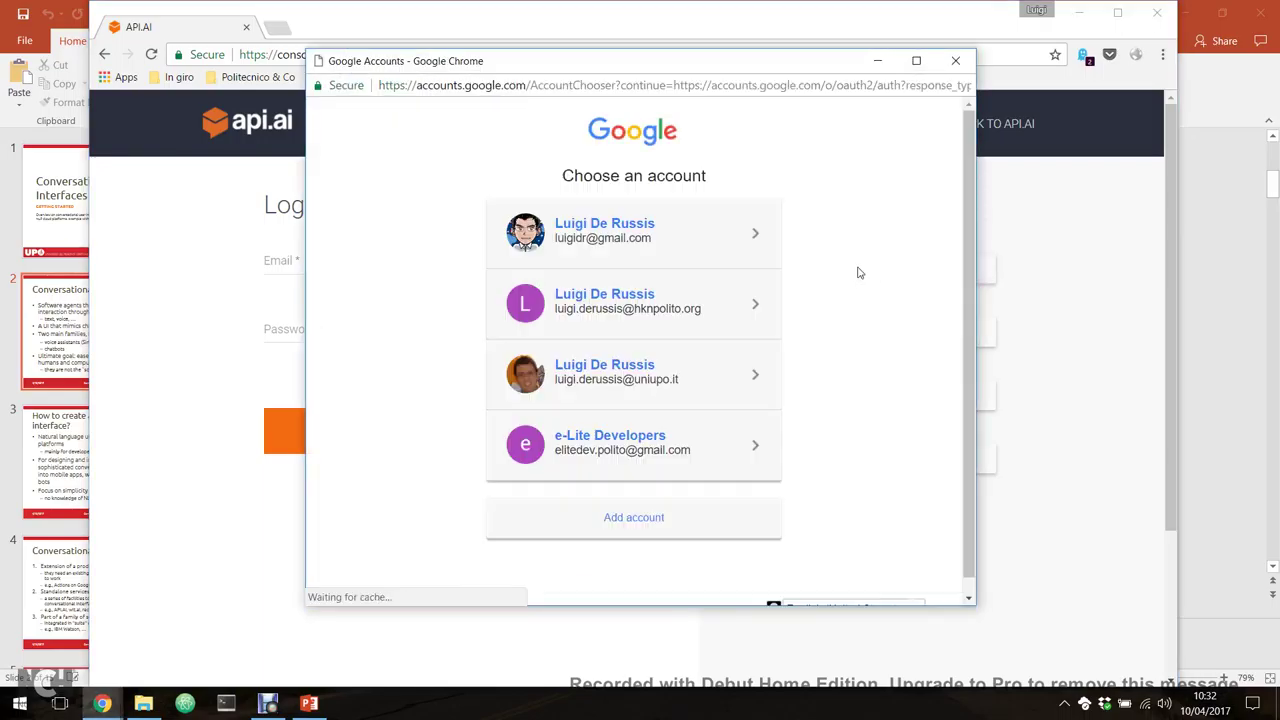
pyautogui.click(665, 243)
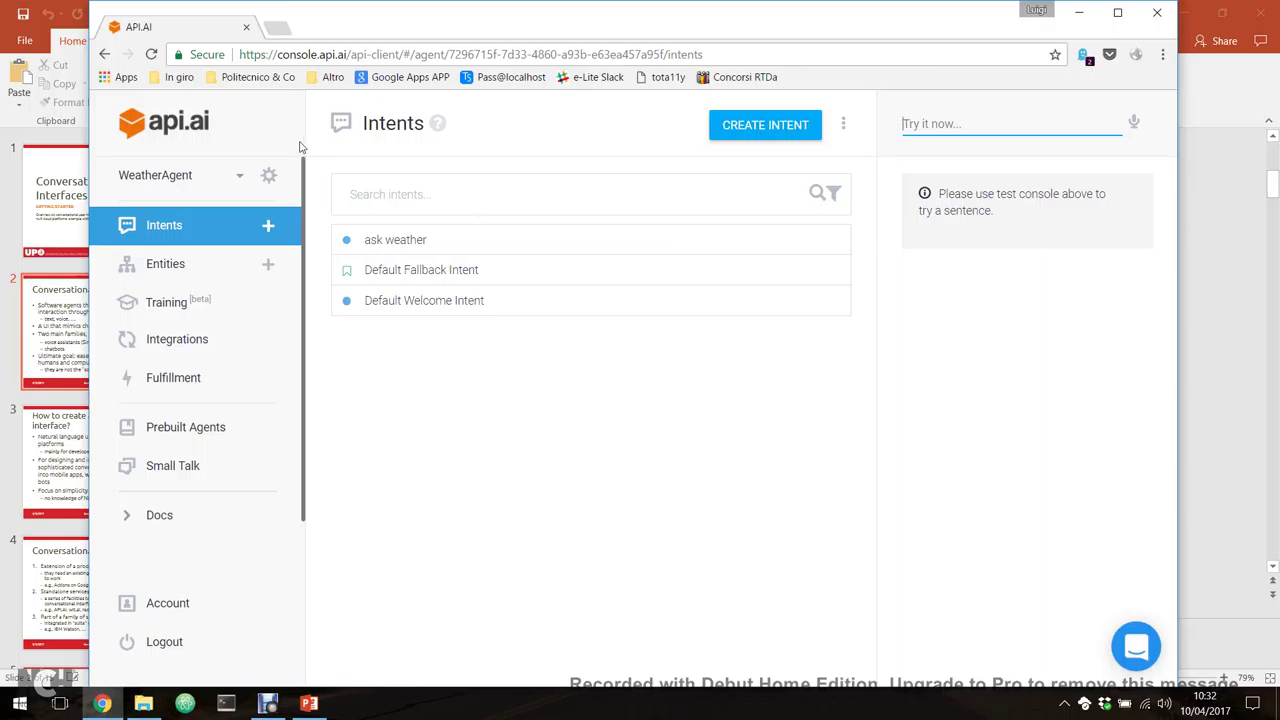
# Start a new agent from the WeatherAgent console and name it InClass
pyautogui.click(174, 121)
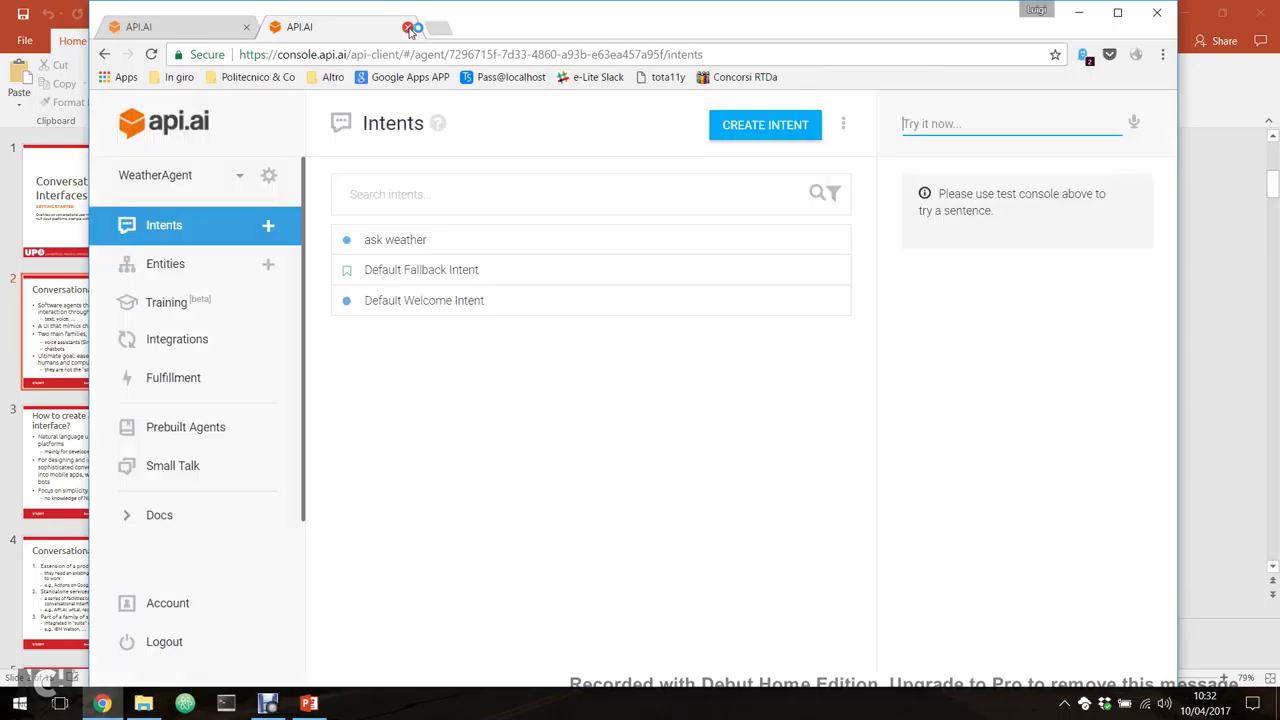
pyautogui.click(408, 27)
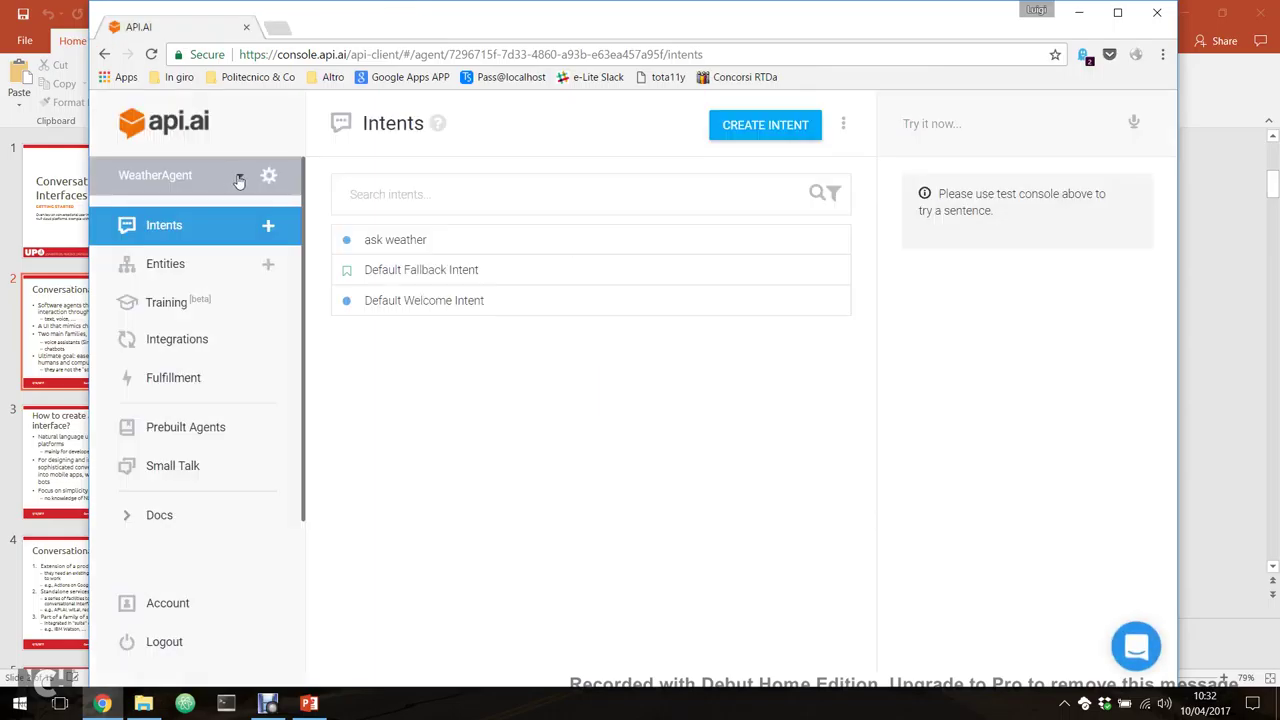
pyautogui.click(239, 178)
pyautogui.click(241, 246)
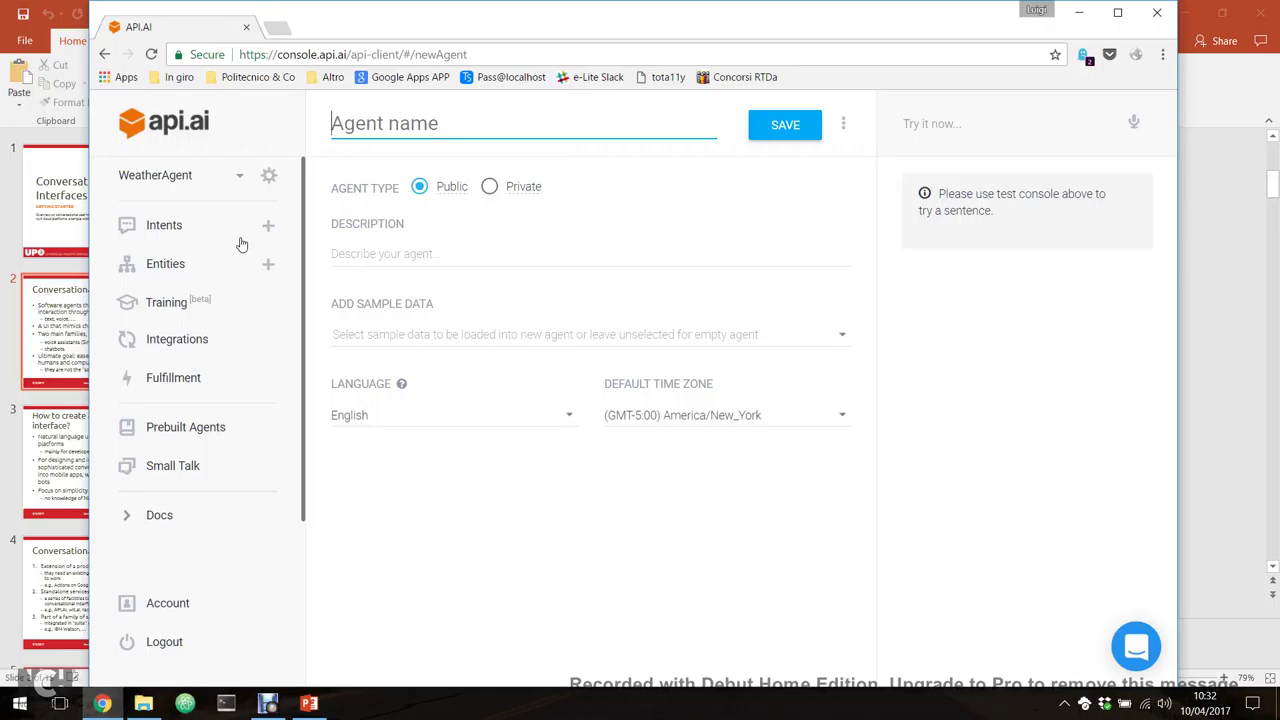
pyautogui.write('i')
pyautogui.press('BackSpace')
pyautogui.write('InClass')
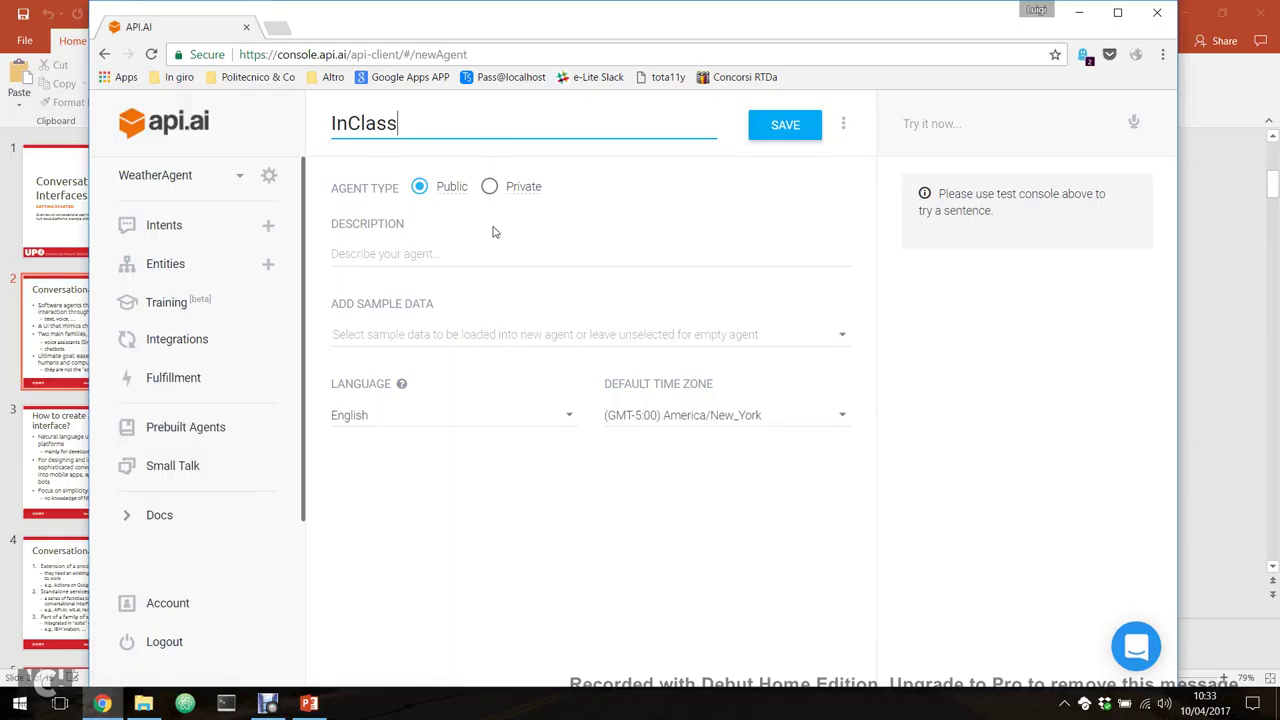
# Set the InClass agent's type to Private and keep English as its language, working in a maximized browser window
pyautogui.click(491, 187)
pyautogui.click(377, 254)
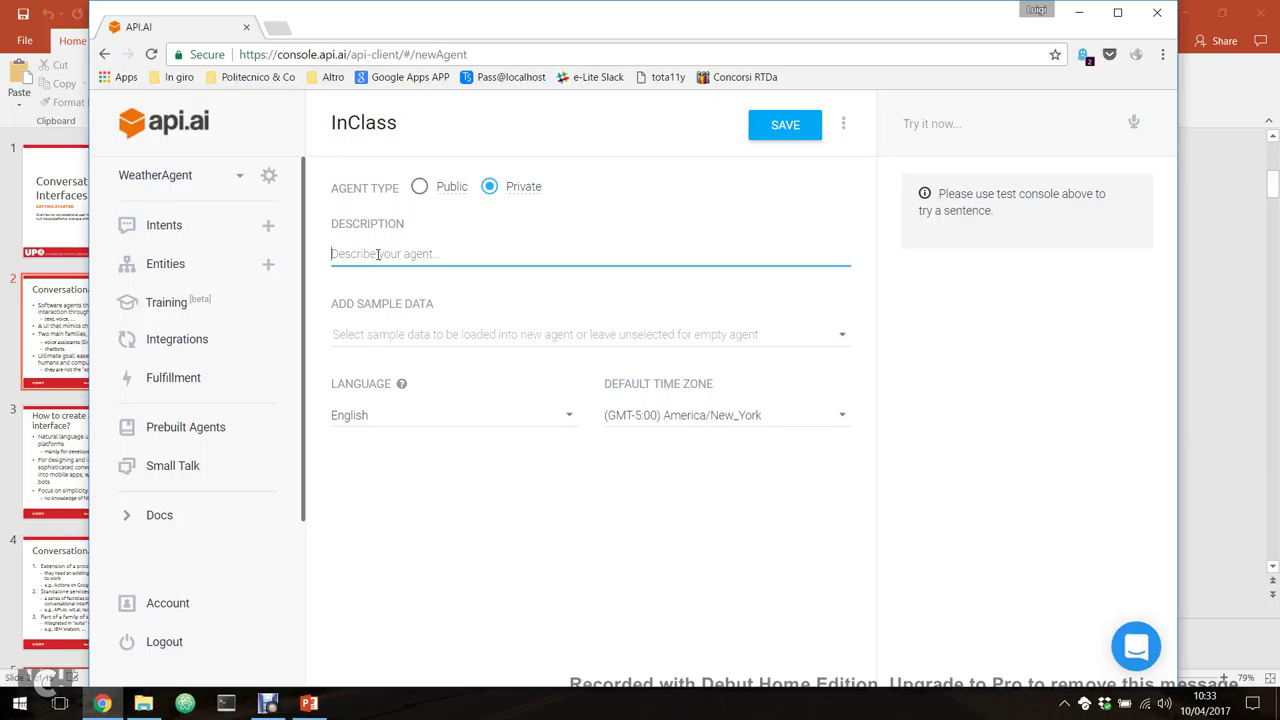
pyautogui.click(1120, 13)
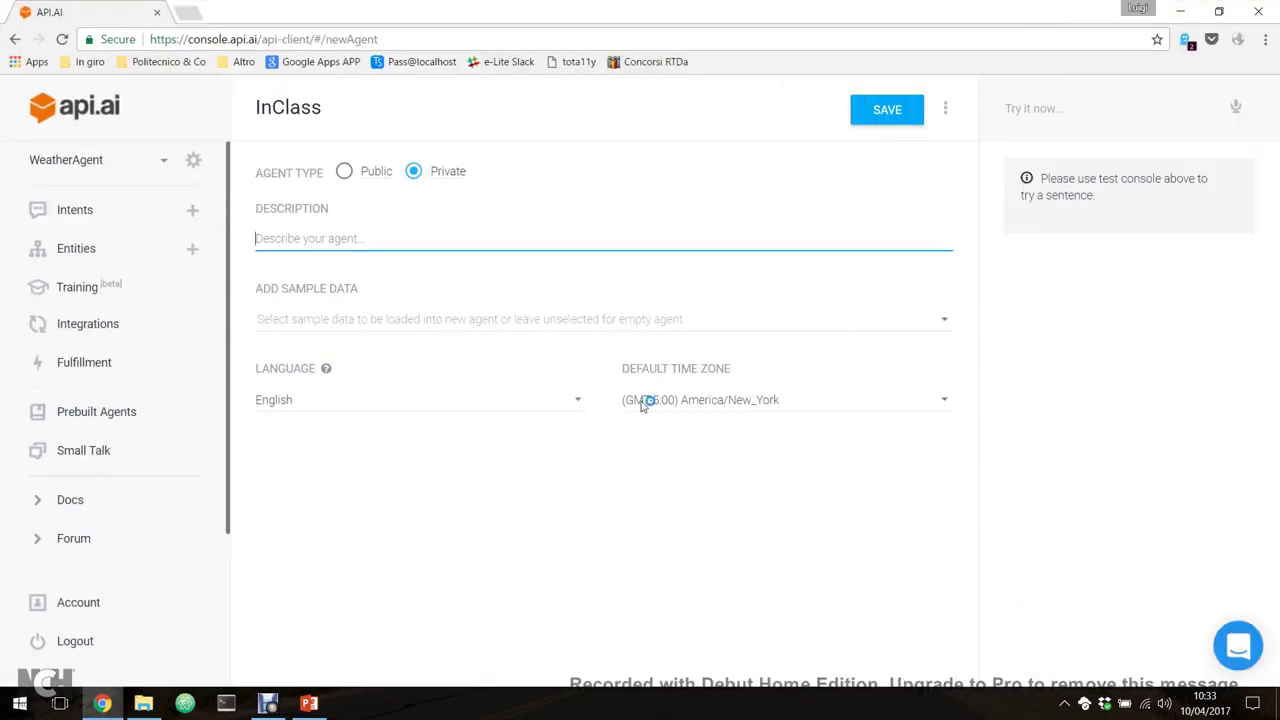
pyautogui.click(585, 405)
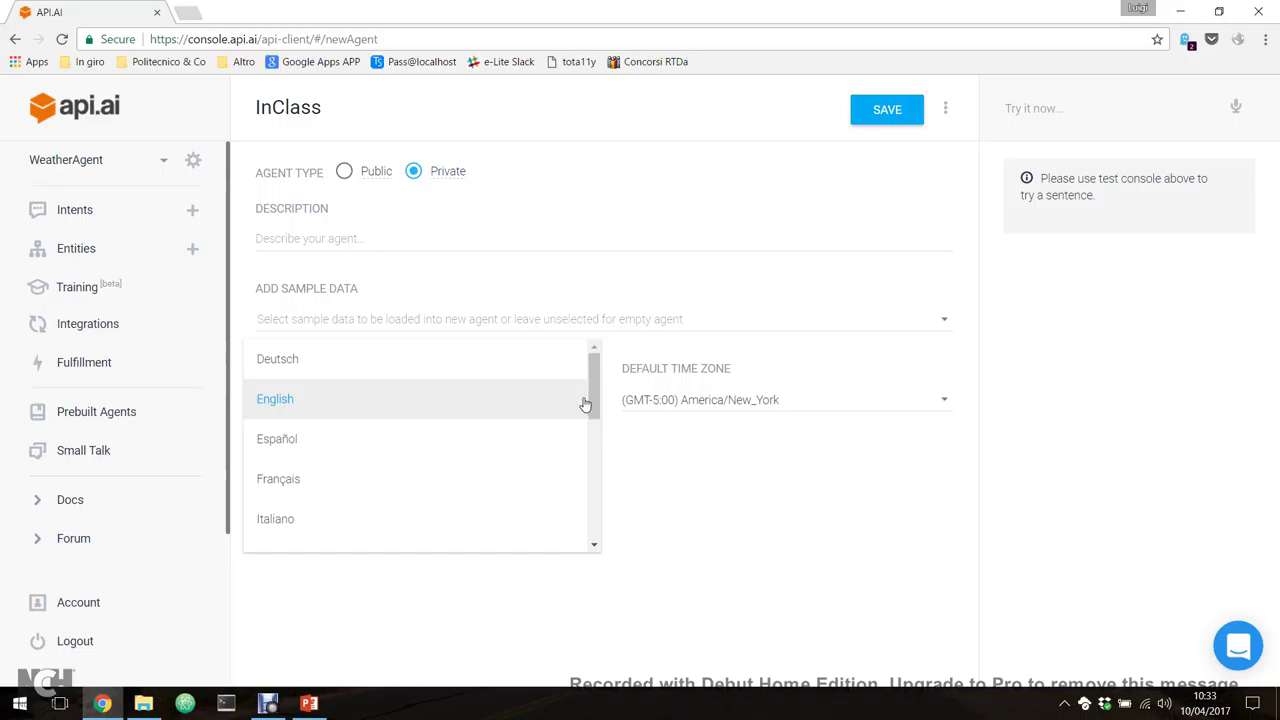
pyautogui.click(461, 398)
# Set the InClass agent's default time zone to (GMT+1:00) Europe/Rome and save the agent
pyautogui.click(794, 400)
pyautogui.scroll(-3, 800, 428)
pyautogui.scroll(-15, 800, 428)
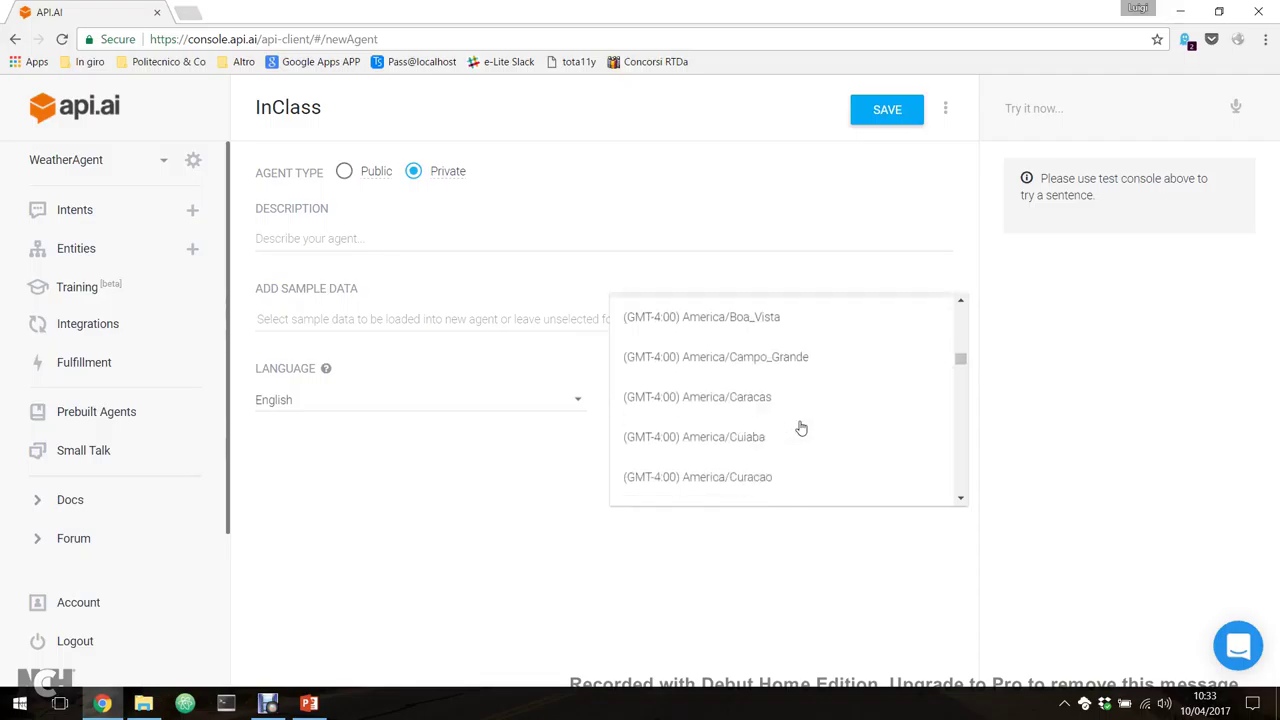
pyautogui.scroll(-5, 800, 428)
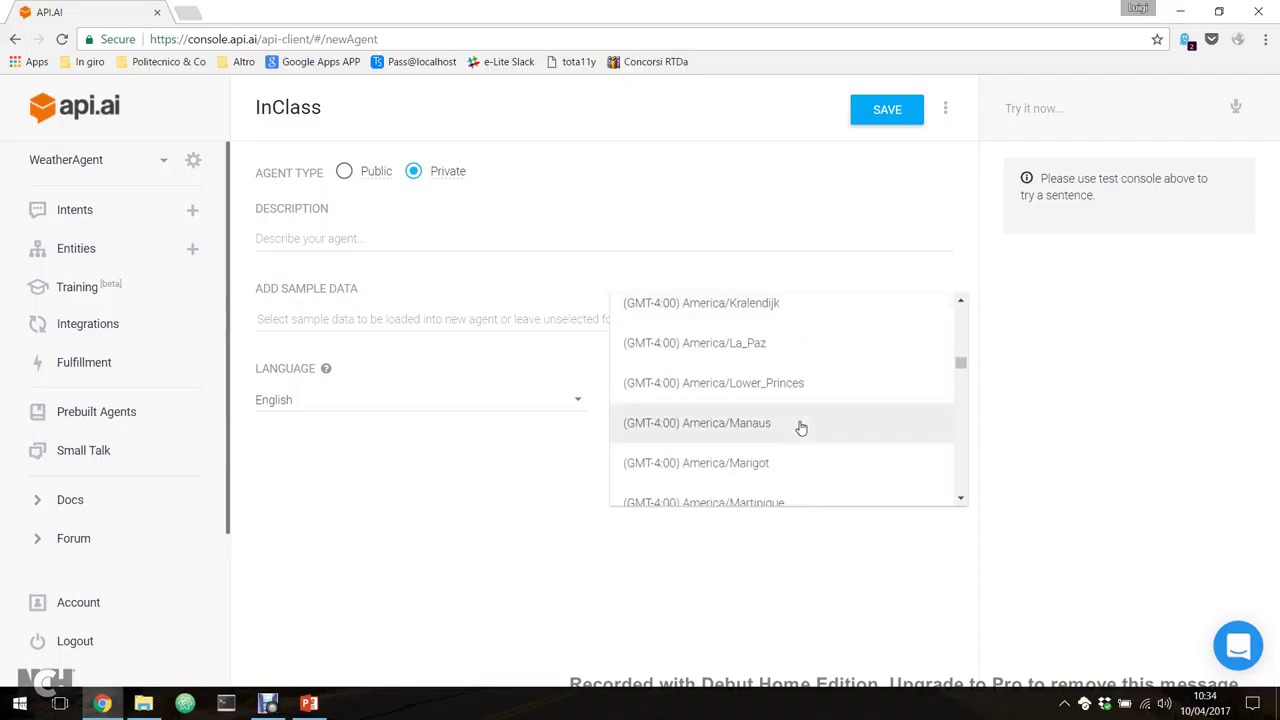
pyautogui.scroll(-5, 800, 428)
pyautogui.scroll(-8, 800, 428)
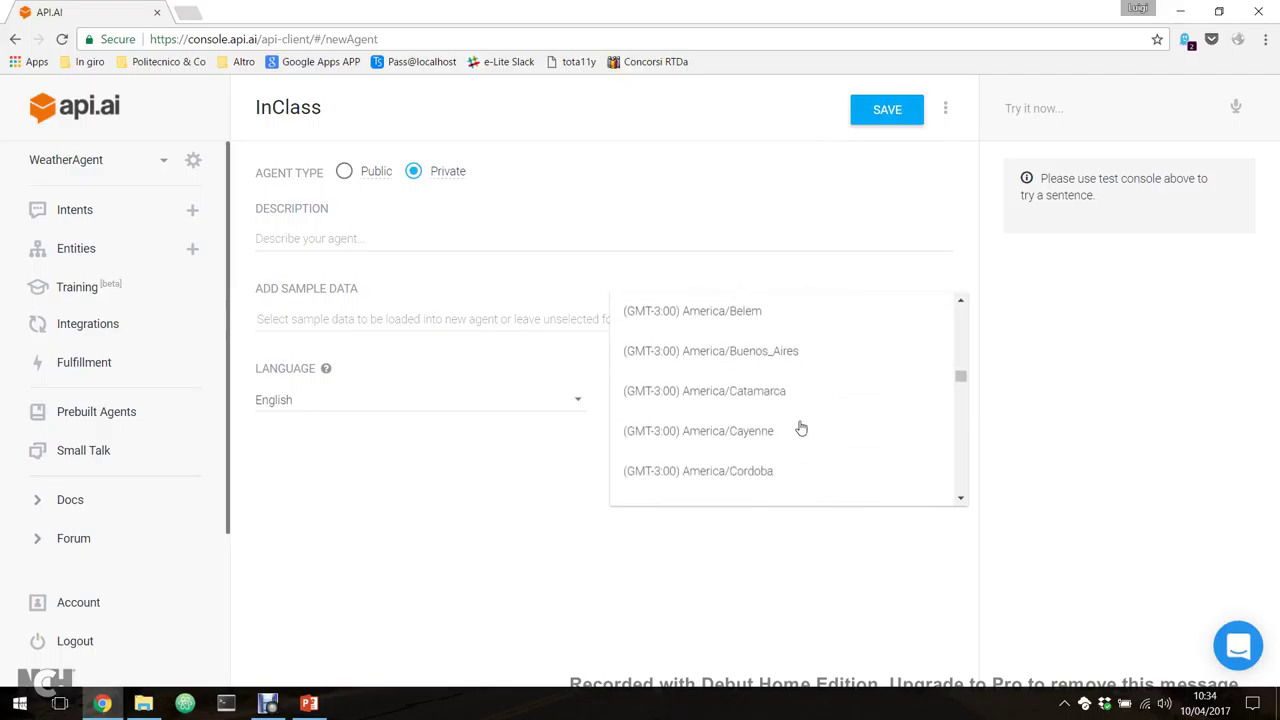
pyautogui.scroll(-5, 800, 428)
pyautogui.scroll(-15, 800, 428)
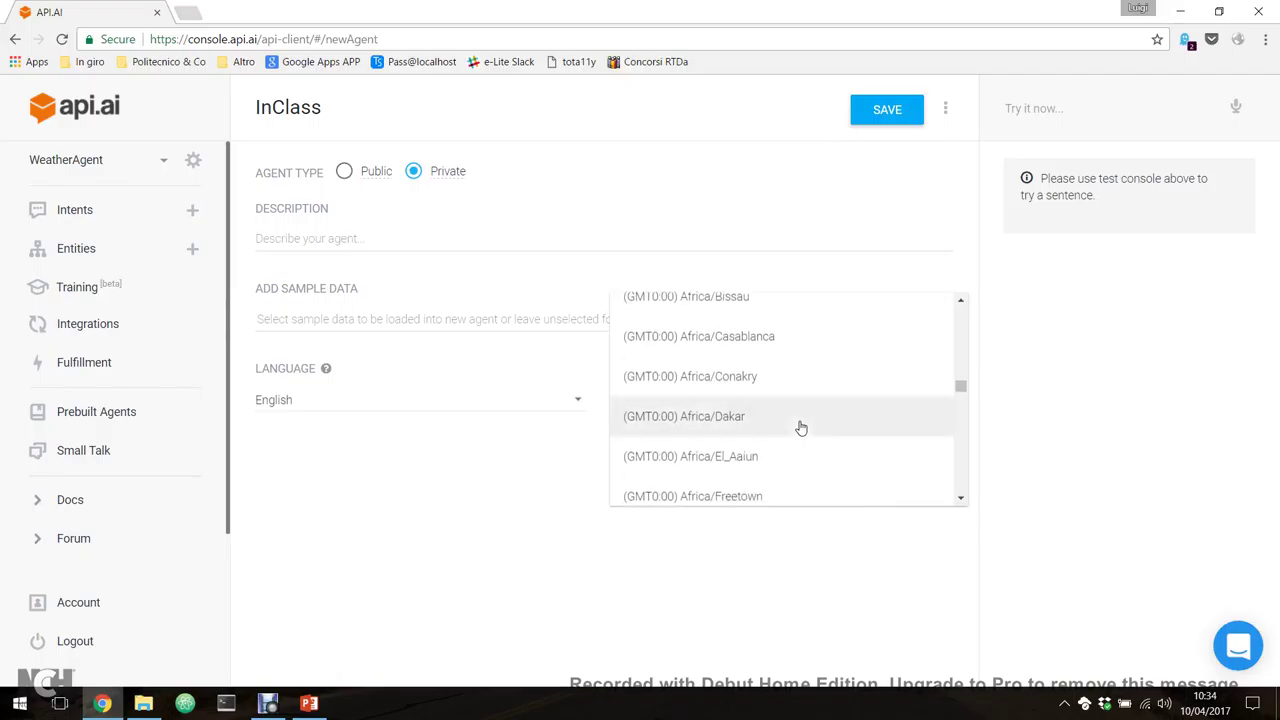
pyautogui.scroll(-5, 800, 428)
pyautogui.scroll(-10, 800, 428)
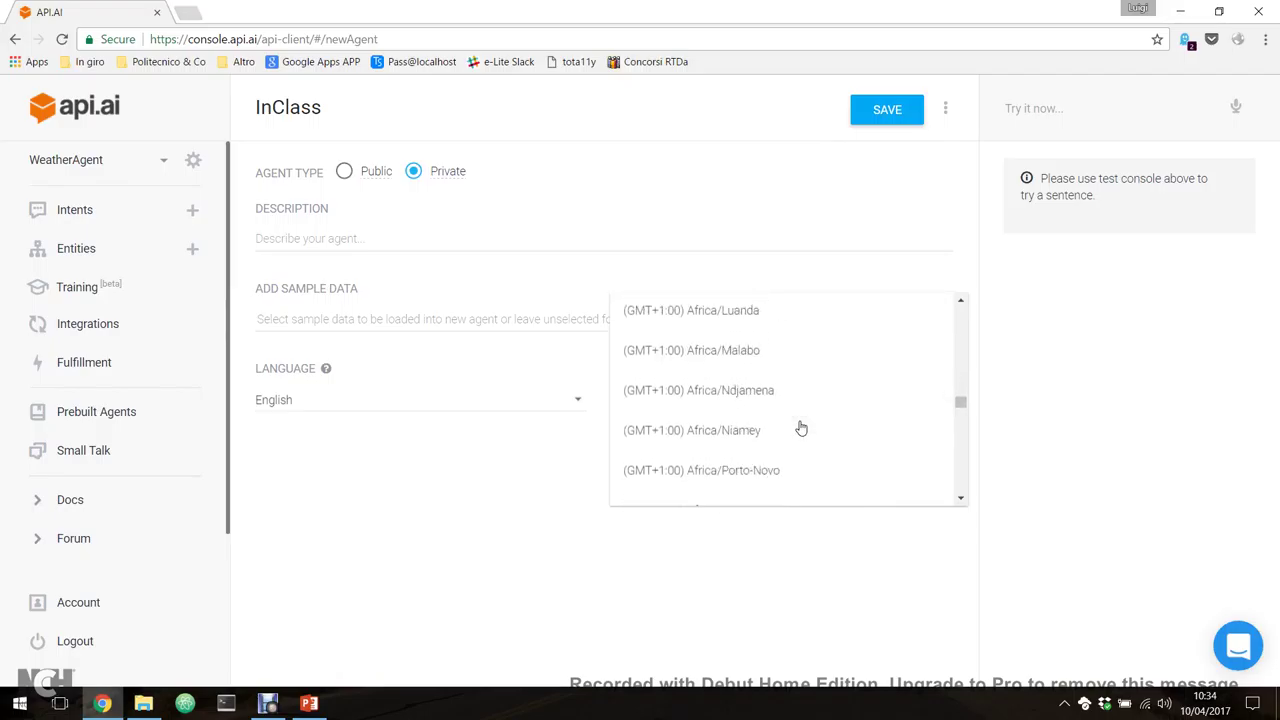
pyautogui.scroll(-8, 800, 428)
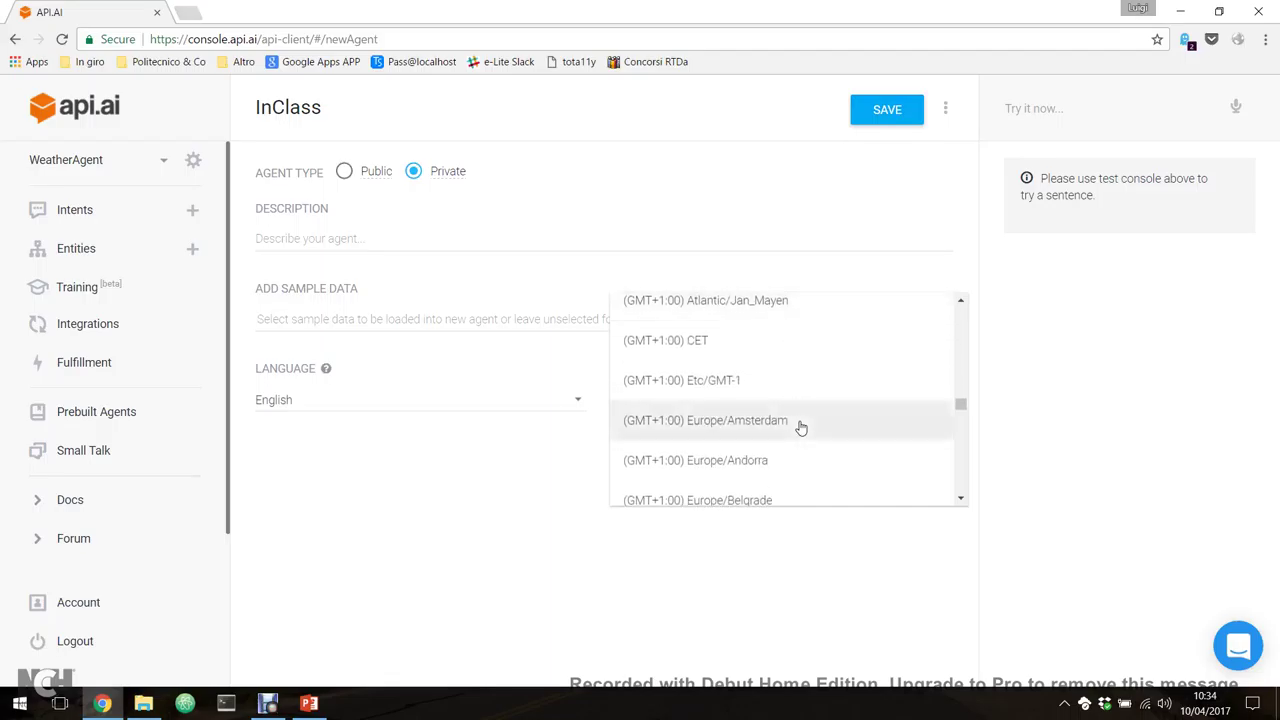
pyautogui.scroll(-8, 800, 428)
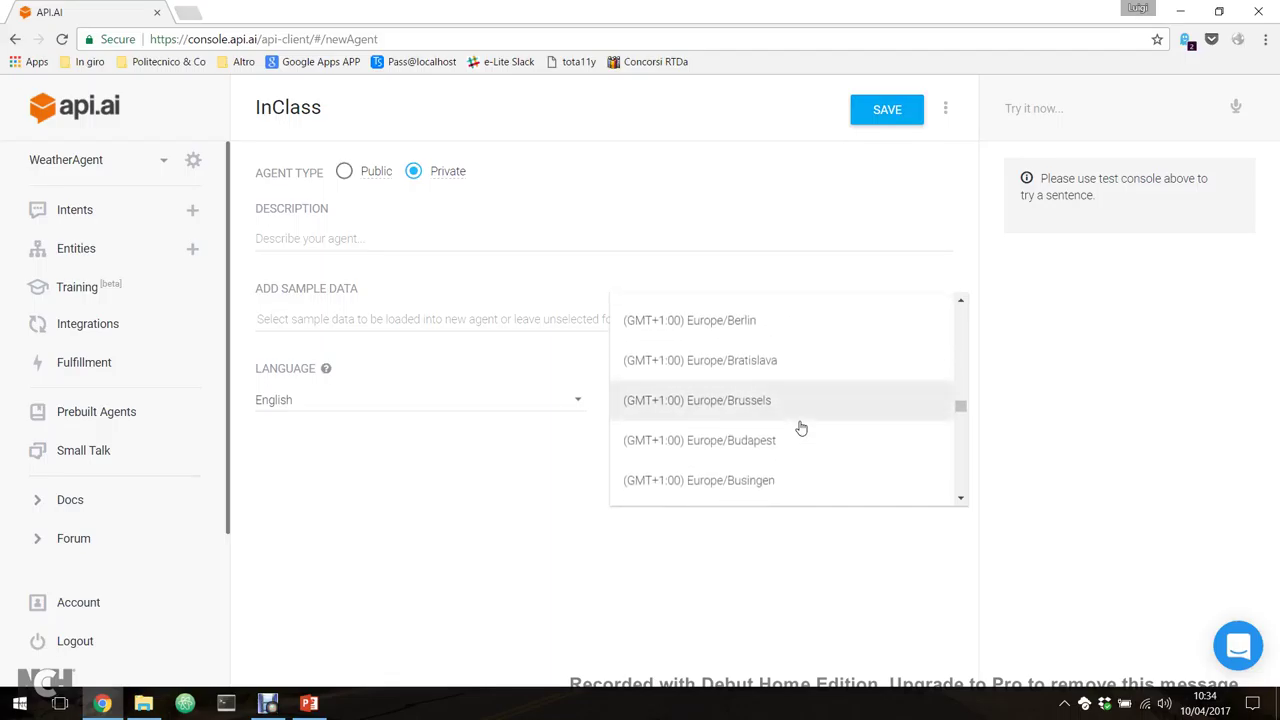
pyautogui.scroll(-7, 800, 428)
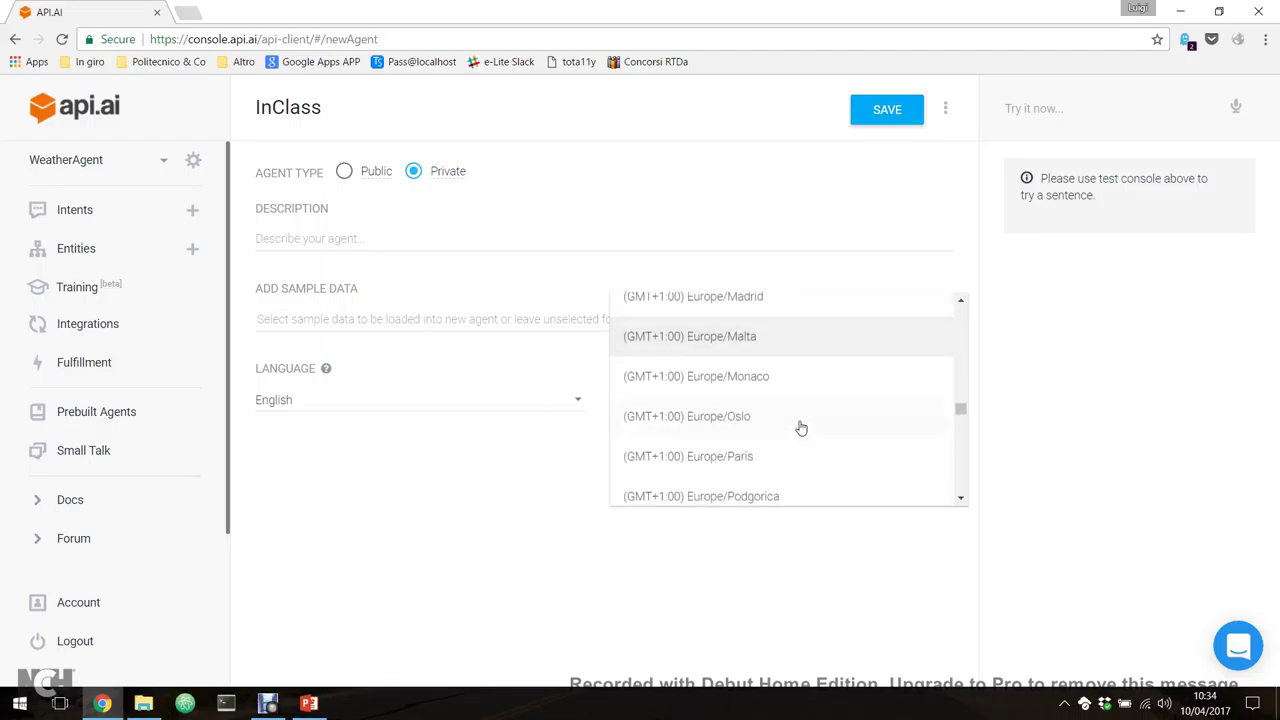
pyautogui.click(800, 393)
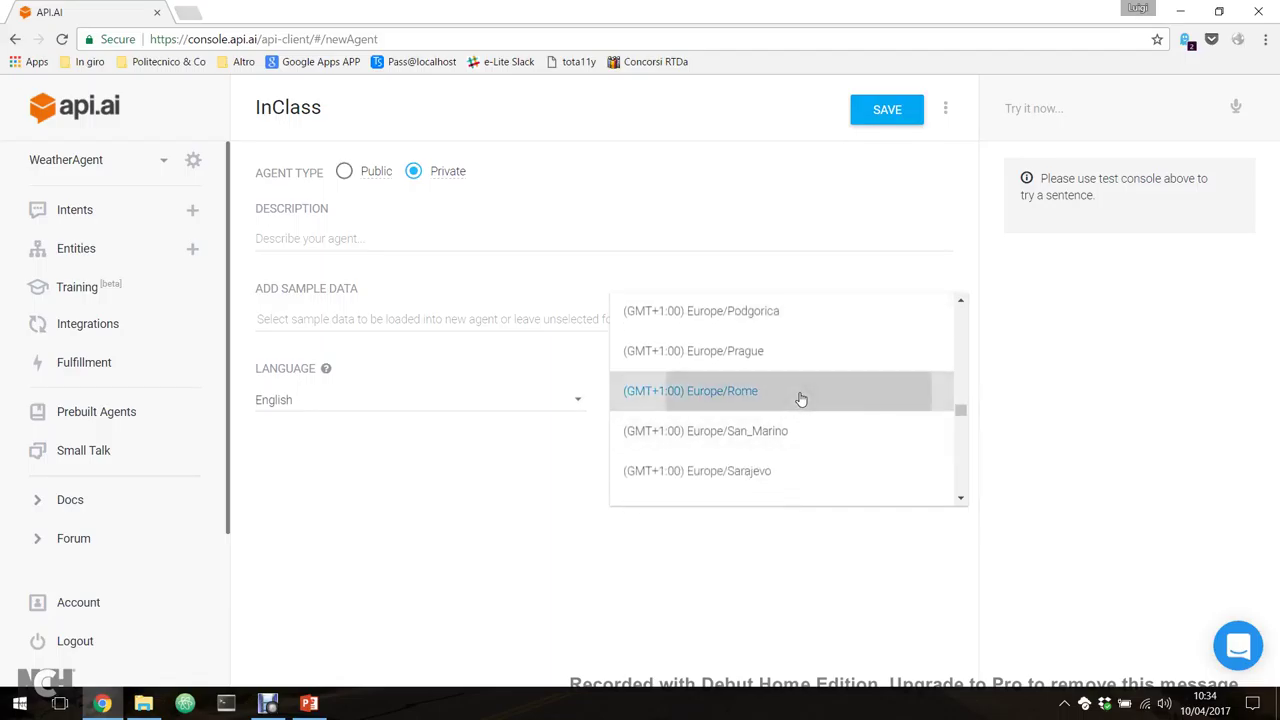
pyautogui.click(887, 110)
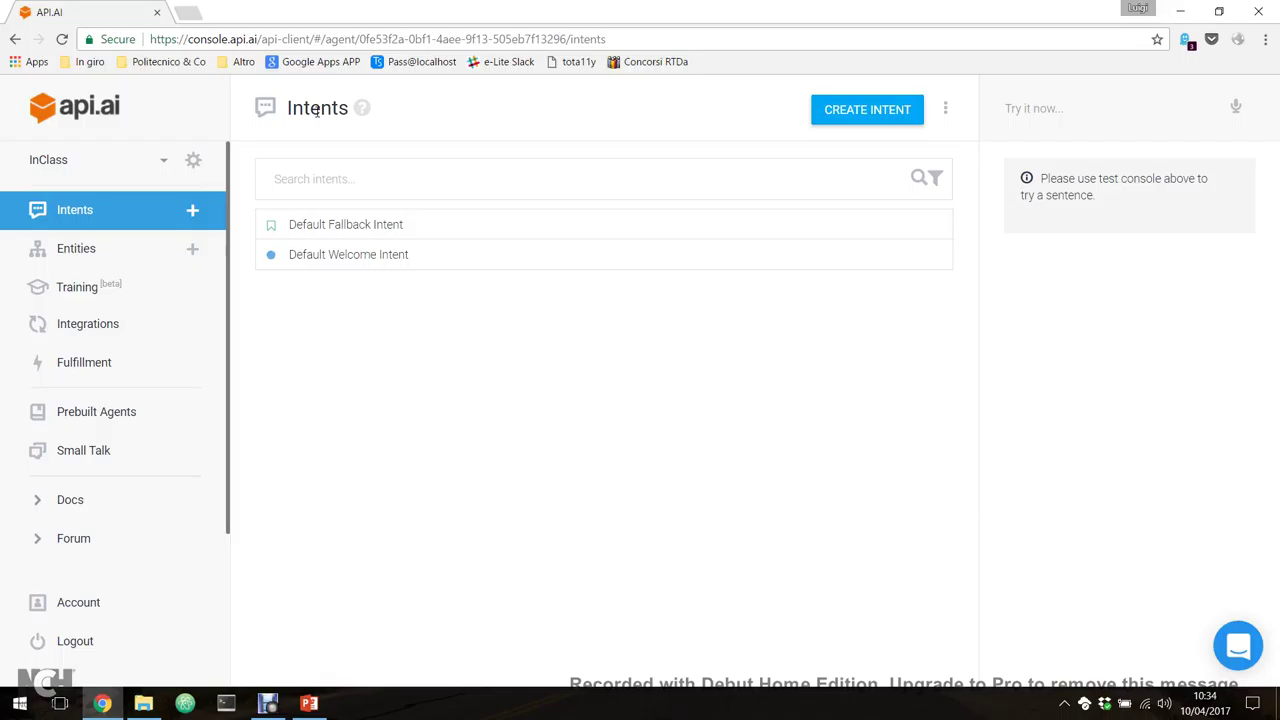
# Add the user expressions "Hi!" and "Hello" to the Default Welcome Intent and save the intent
pyautogui.click(315, 263)
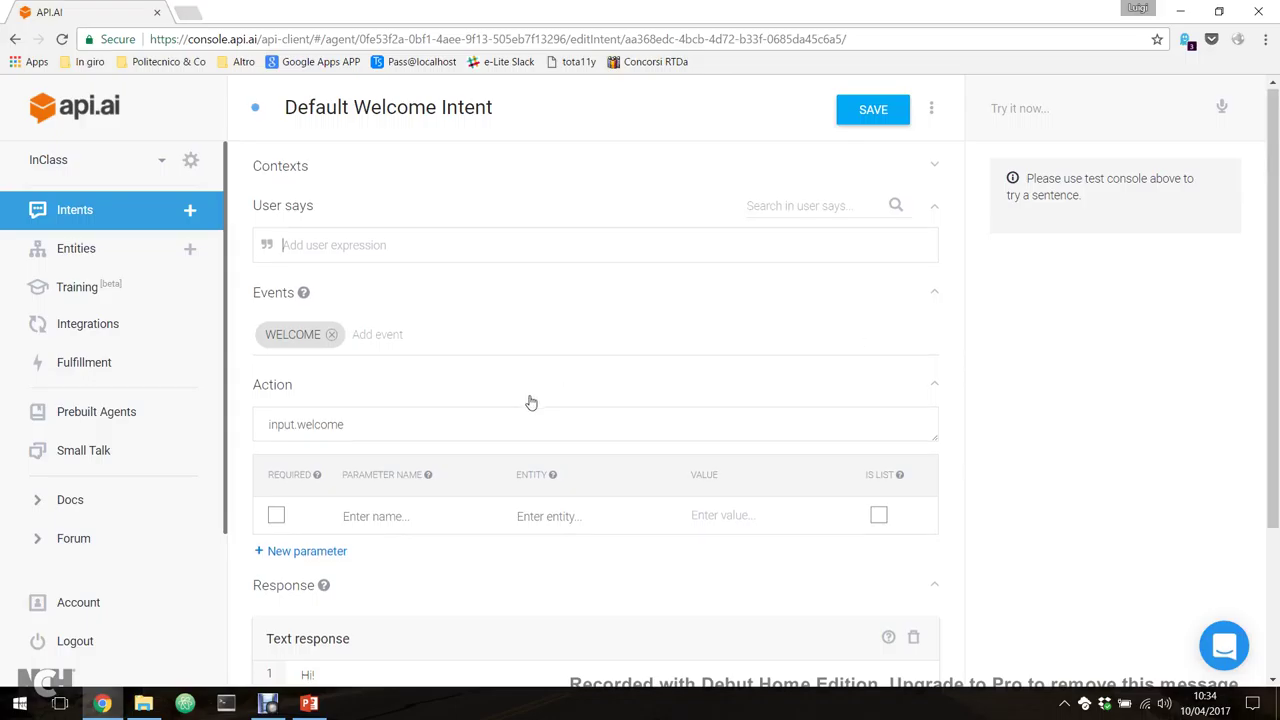
pyautogui.scroll(-1, 528, 400)
pyautogui.scroll(-2, 520, 471)
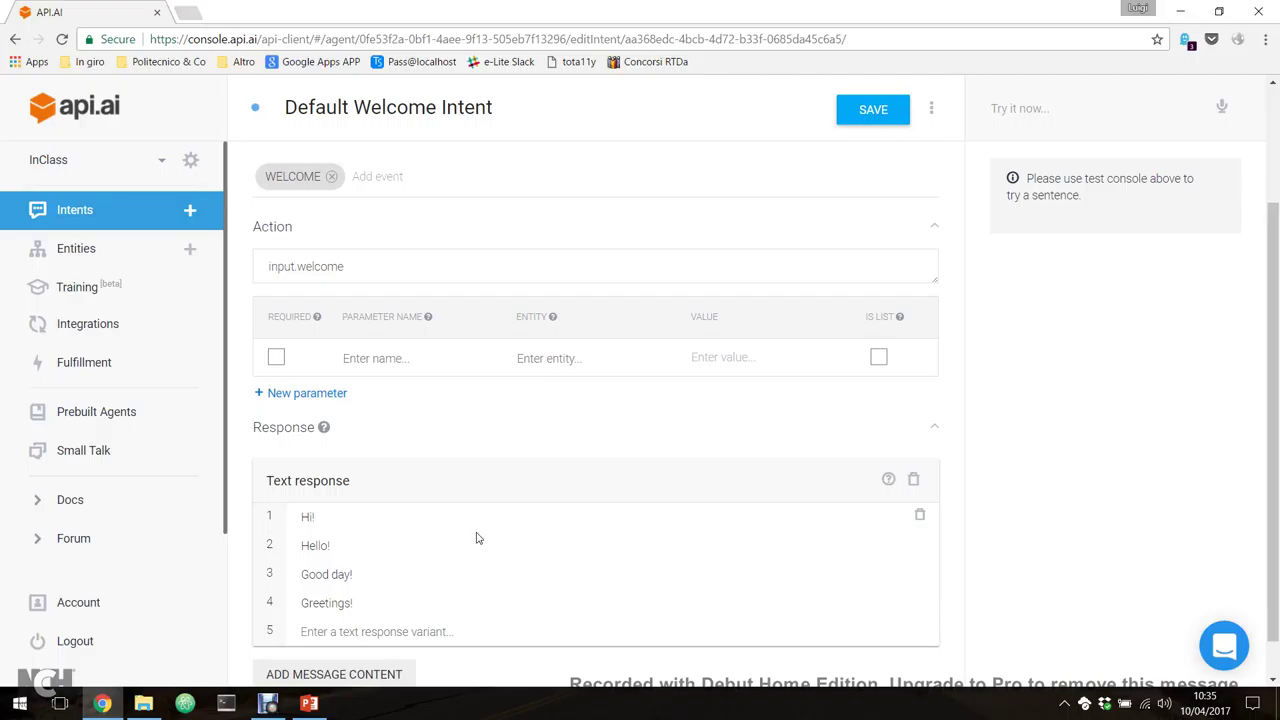
pyautogui.scroll(-1, 743, 489)
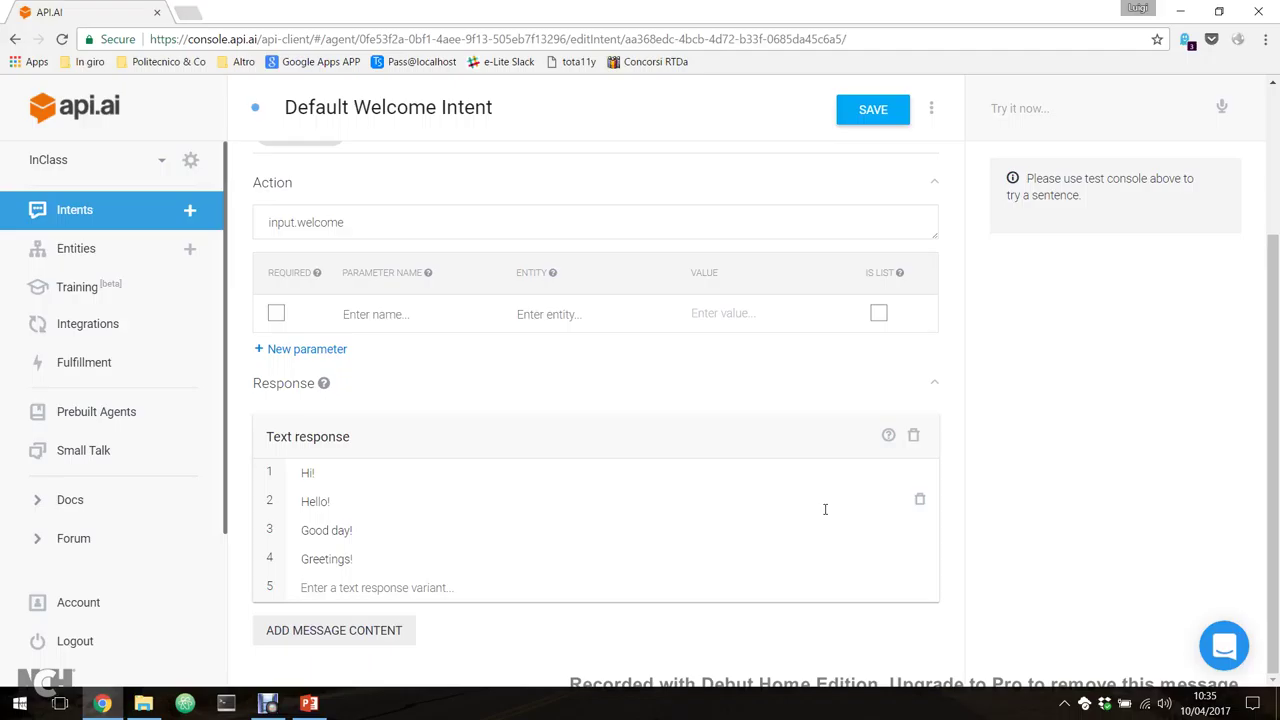
pyautogui.scroll(2, 571, 528)
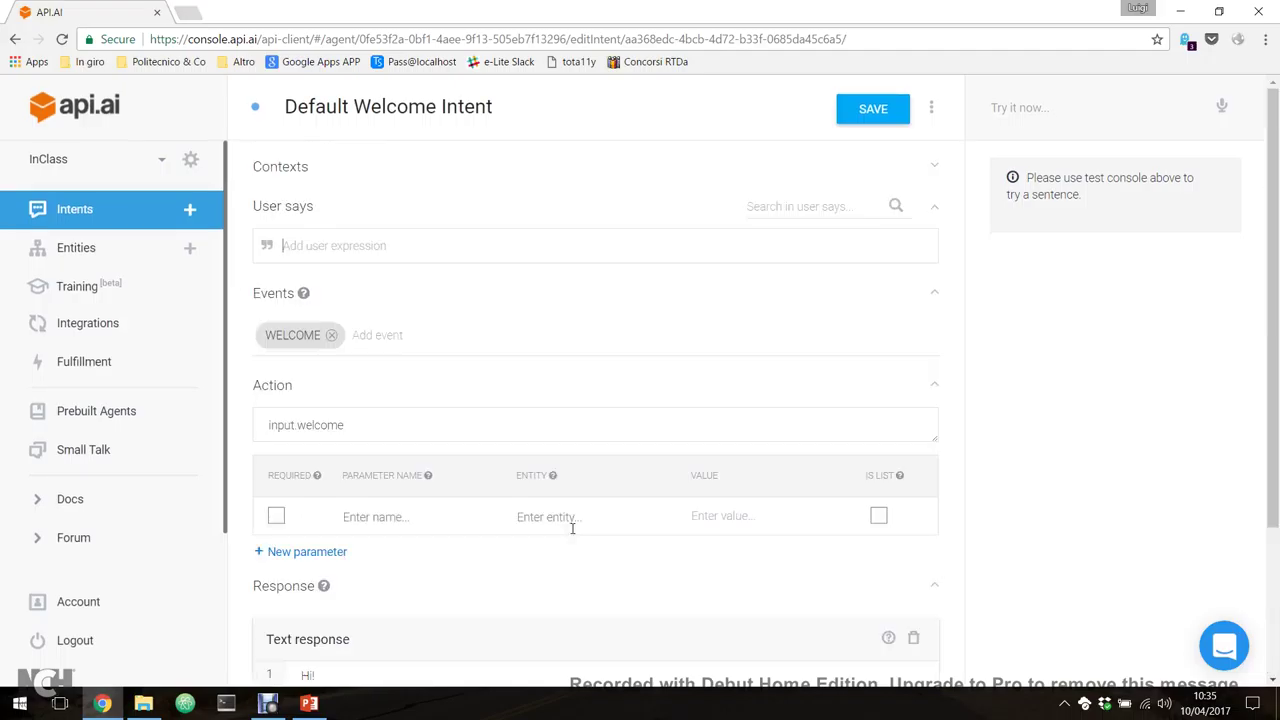
pyautogui.click(427, 245)
pyautogui.write('Hi!')
pyautogui.press('Return')
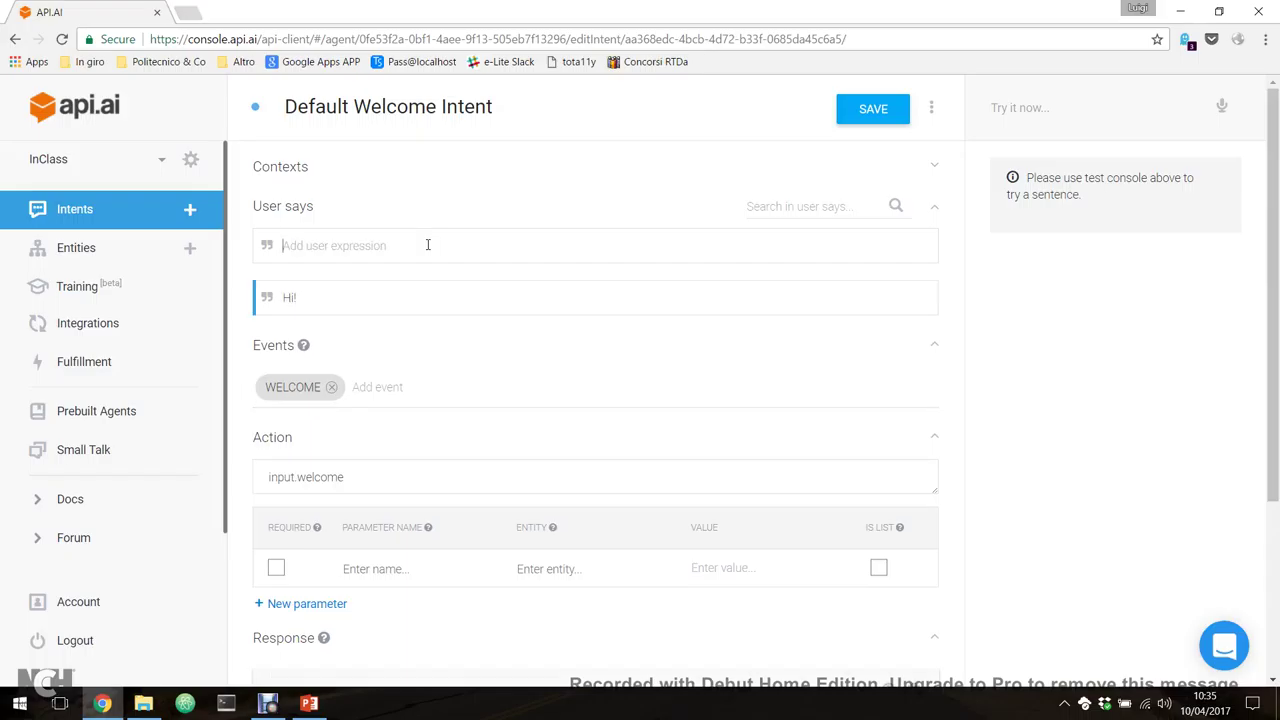
pyautogui.write('Hello')
pyautogui.press('Return')
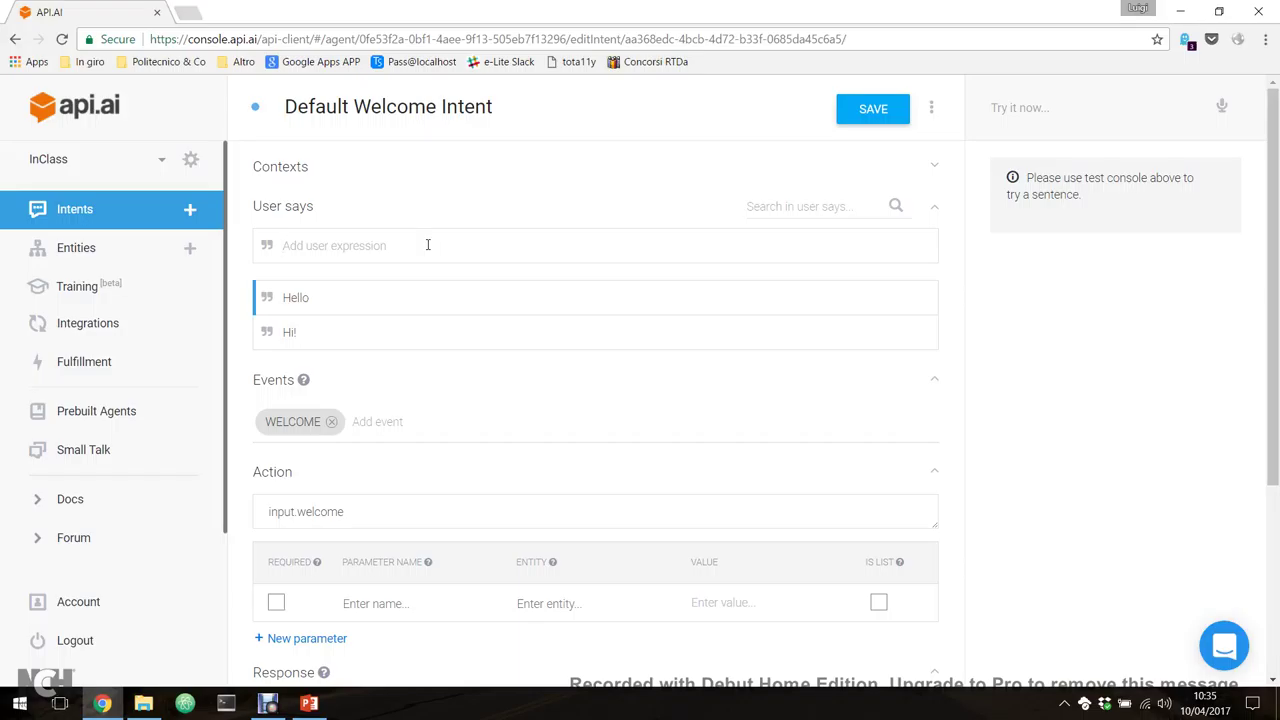
pyautogui.scroll(-1, 428, 244)
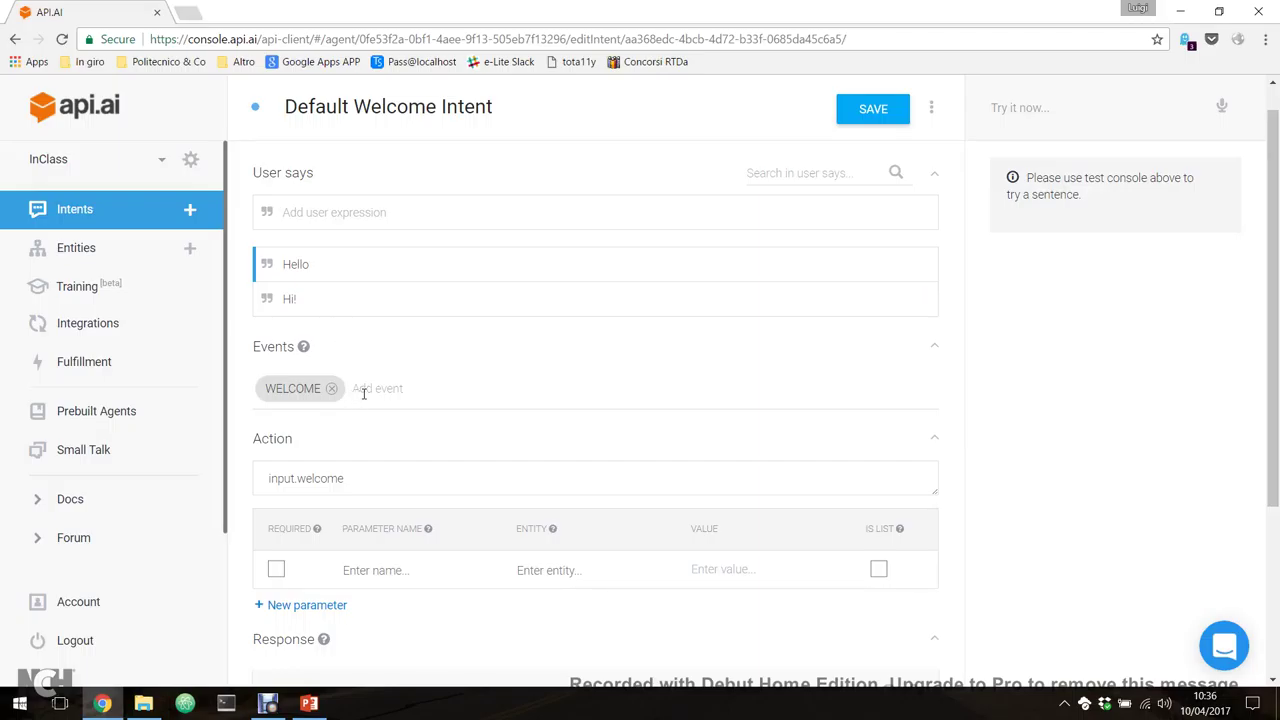
pyautogui.click(864, 110)
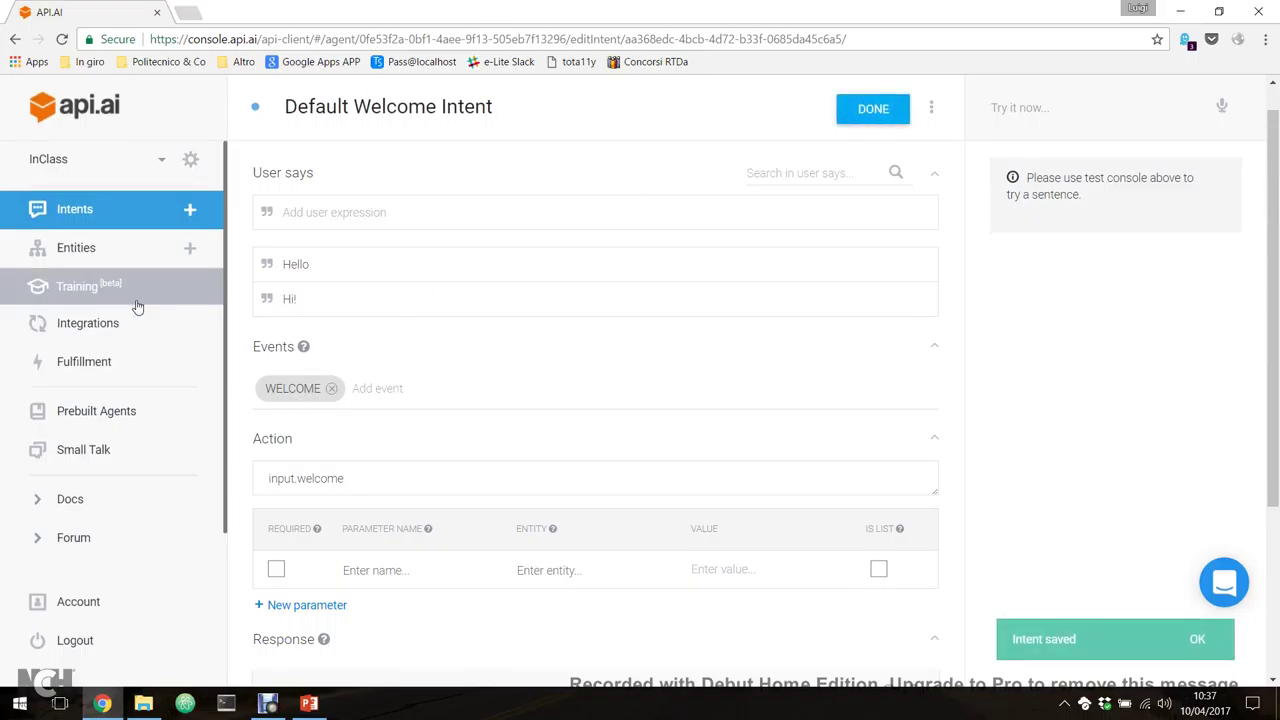
# Look through the one-click integrations offered for the InClass agent and return to its list of intents
pyautogui.click(116, 331)
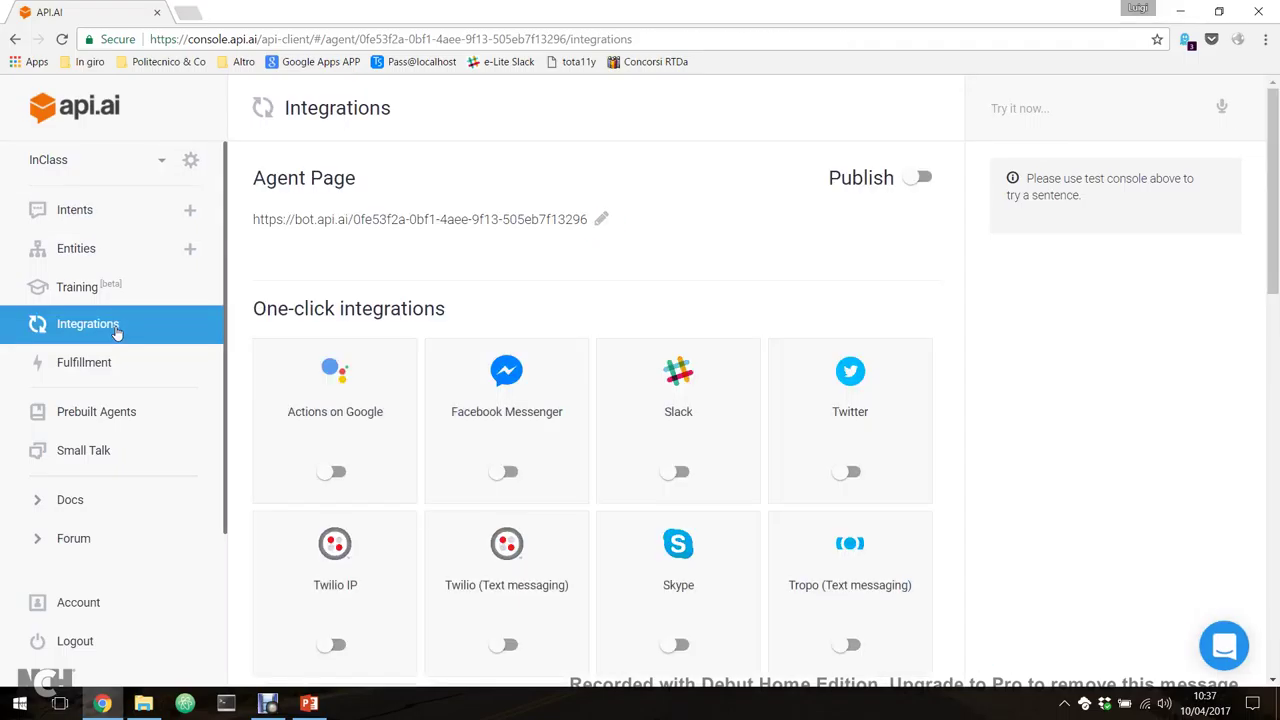
pyautogui.scroll(-2, 395, 319)
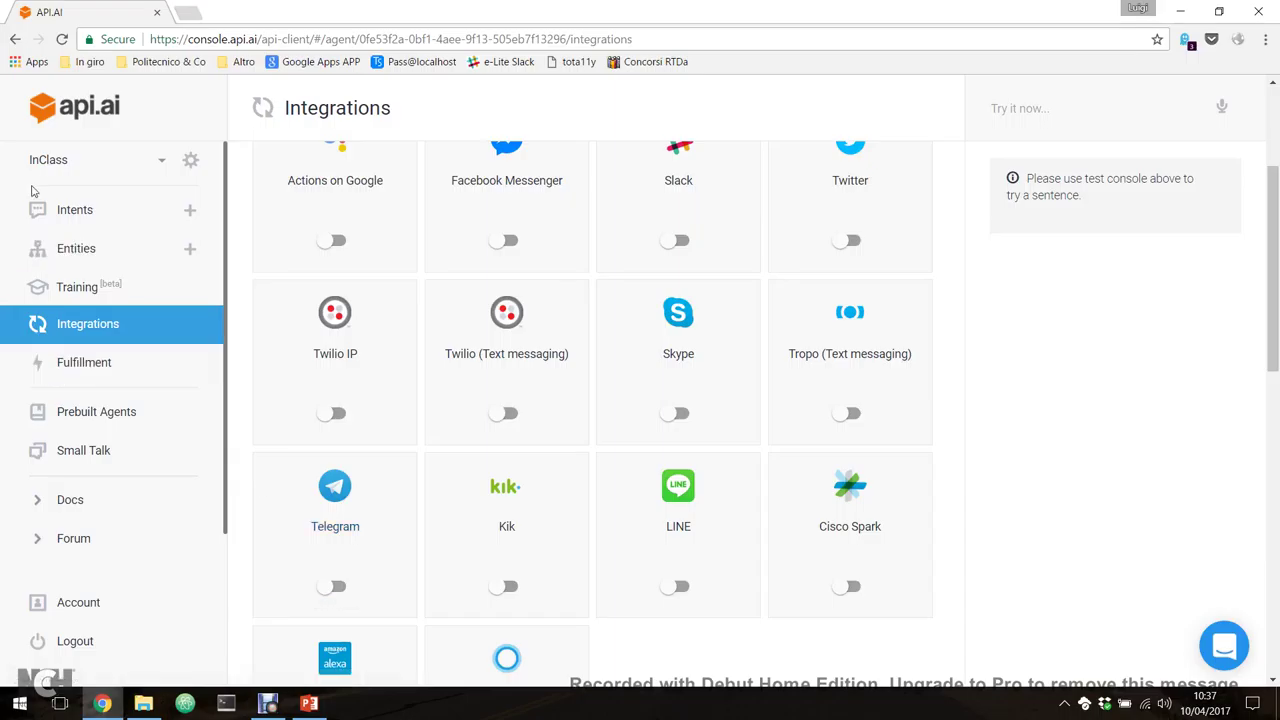
pyautogui.click(75, 210)
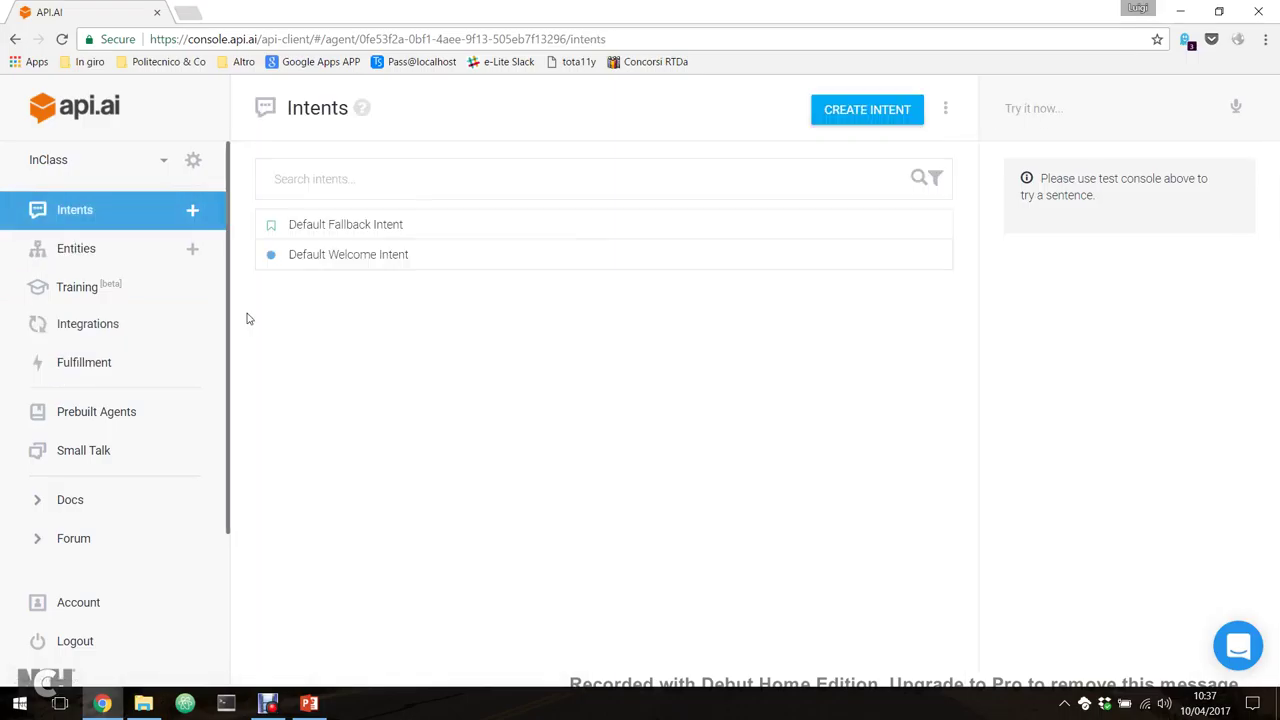
# Reopen the Default Welcome Intent, test the agent with the message "hi", and compare the reply with the intent's text responses
pyautogui.click(401, 262)
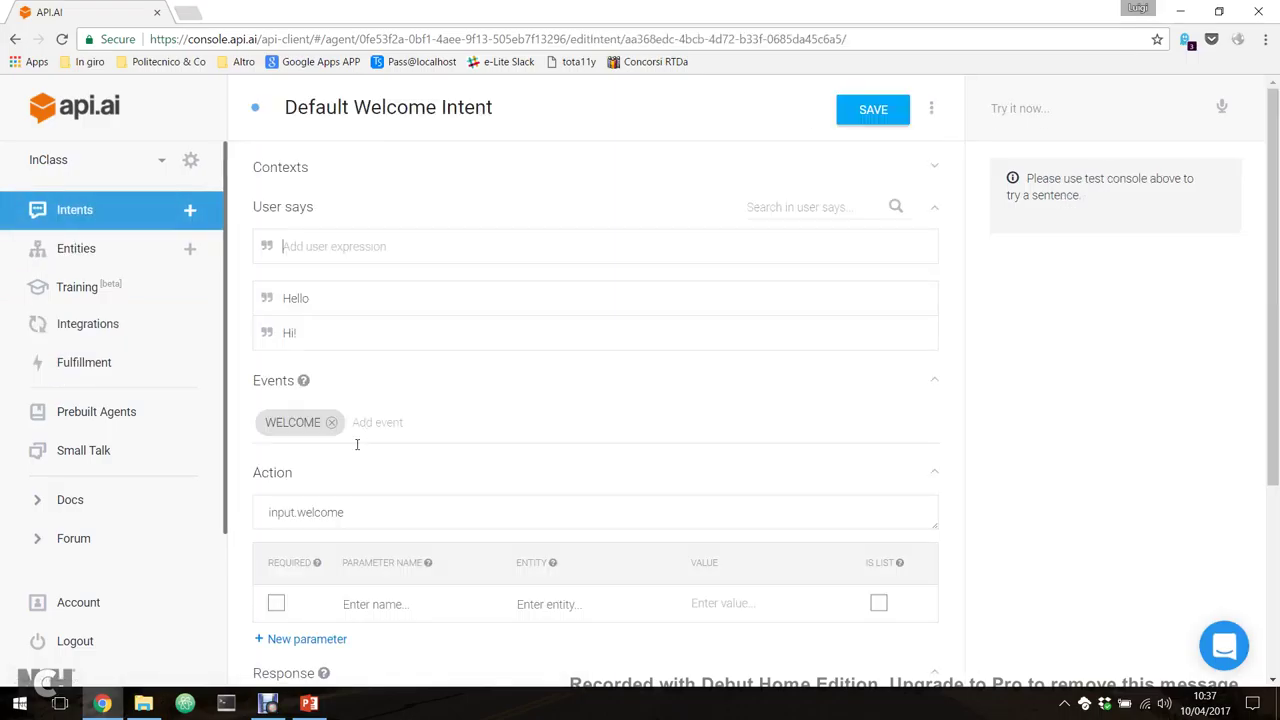
pyautogui.scroll(-2, 362, 598)
pyautogui.moveTo(531, 285)
pyautogui.click(1029, 97)
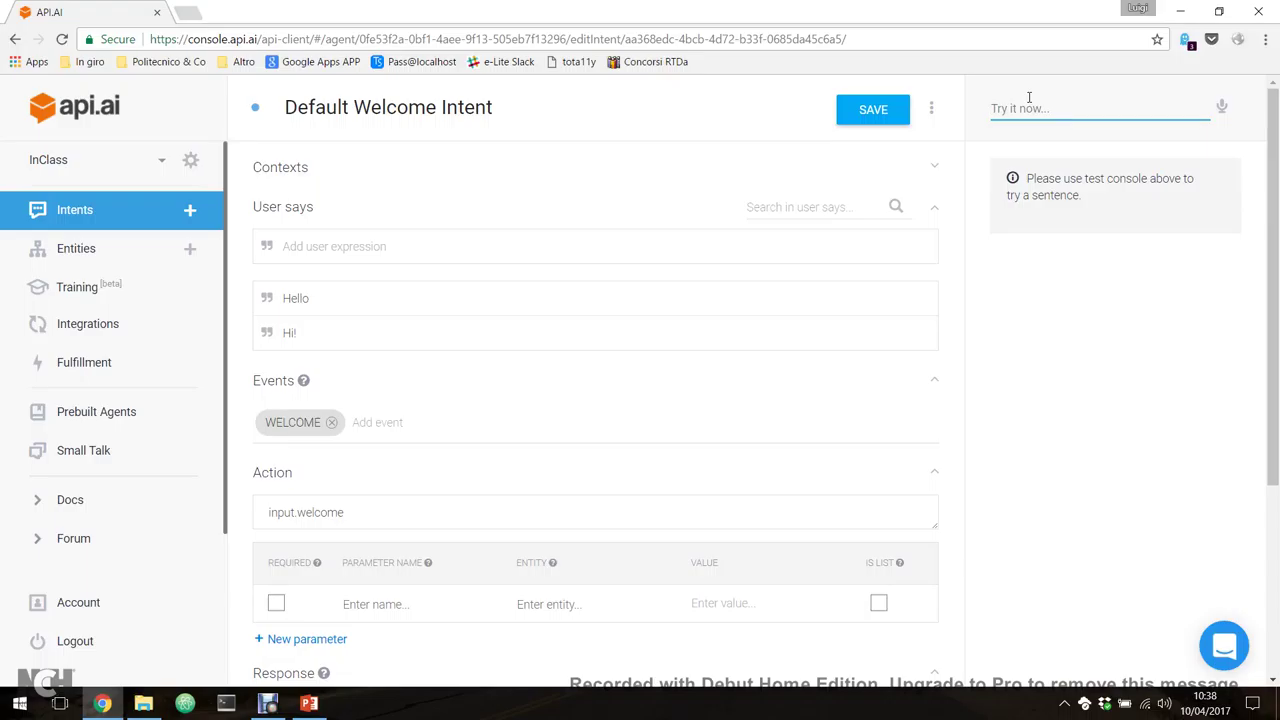
pyautogui.write('hi')
pyautogui.press('Return')
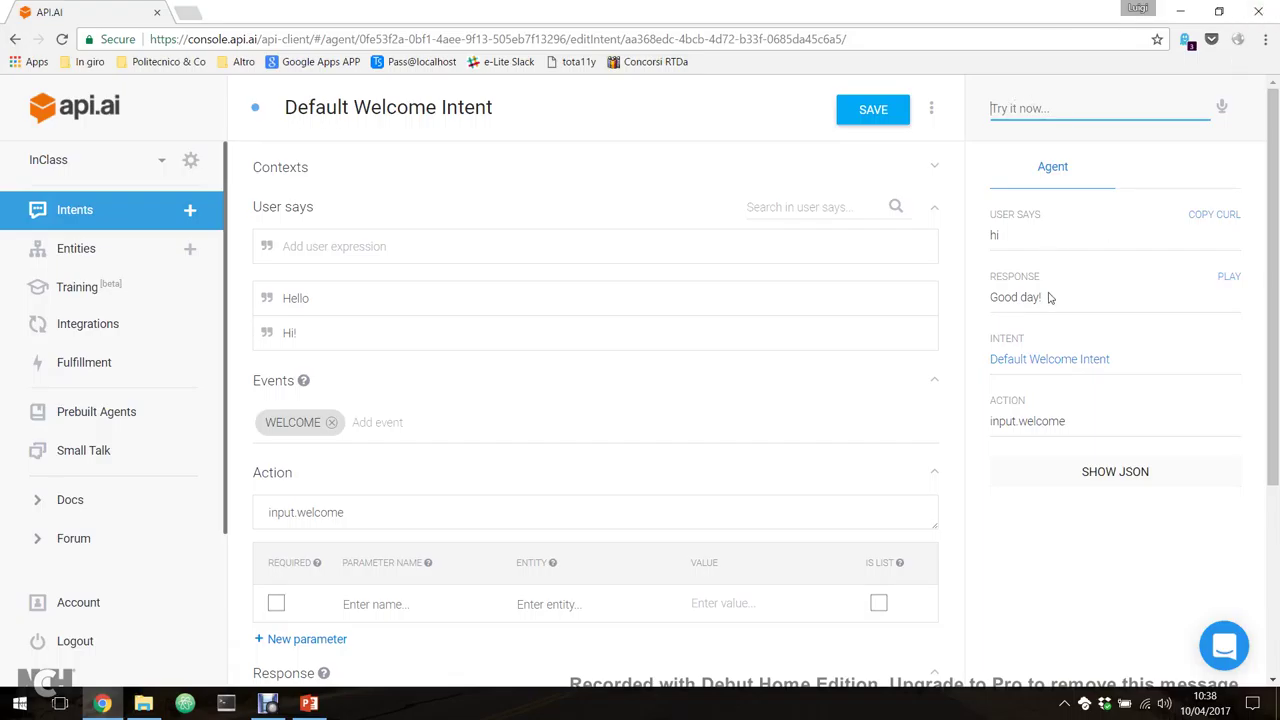
pyautogui.scroll(-3, 749, 357)
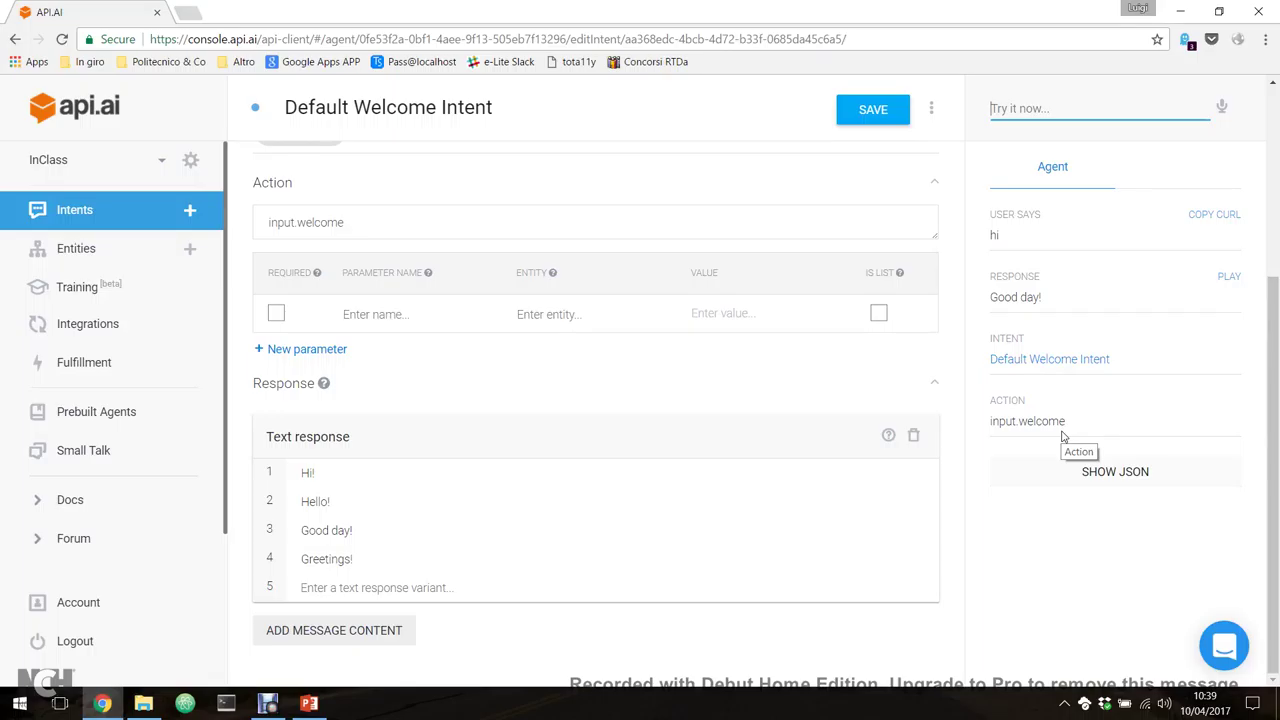
# Examine the test reply's JSON, highlighting the intent name, action, parameters, contexts and fulfillment speech, and close it
pyautogui.click(1124, 488)
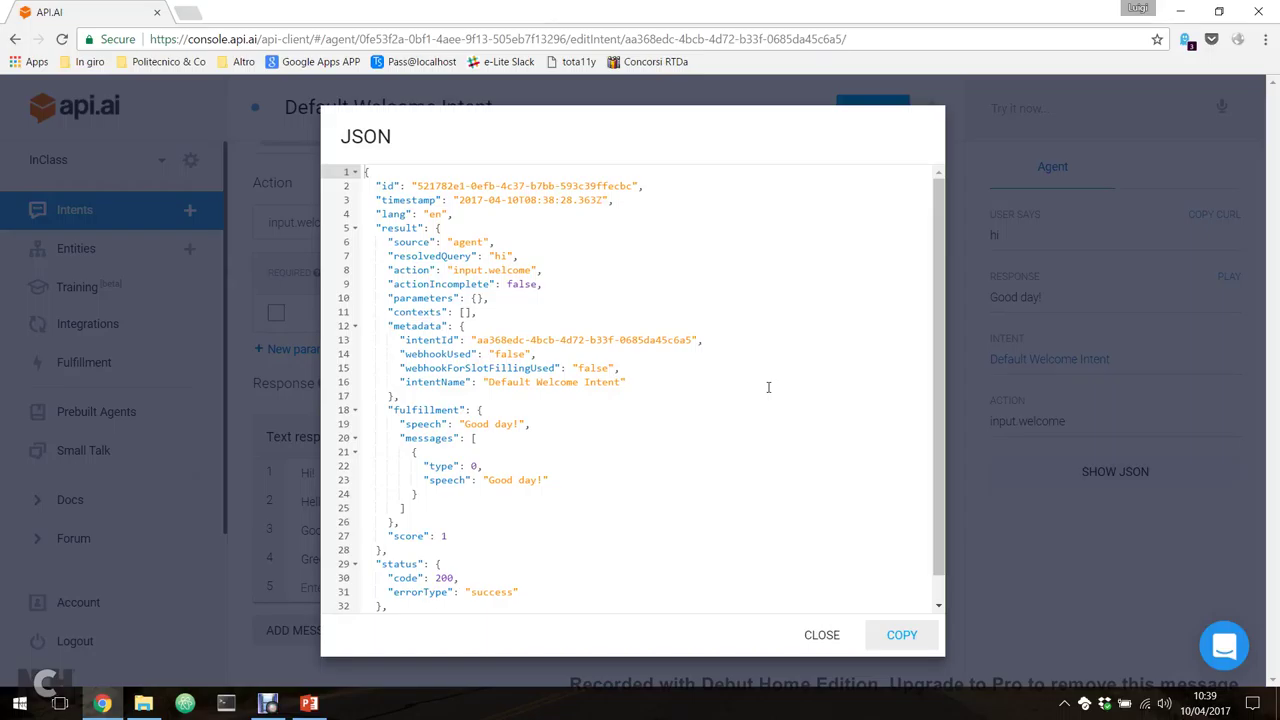
pyautogui.scroll(-1, 768, 387)
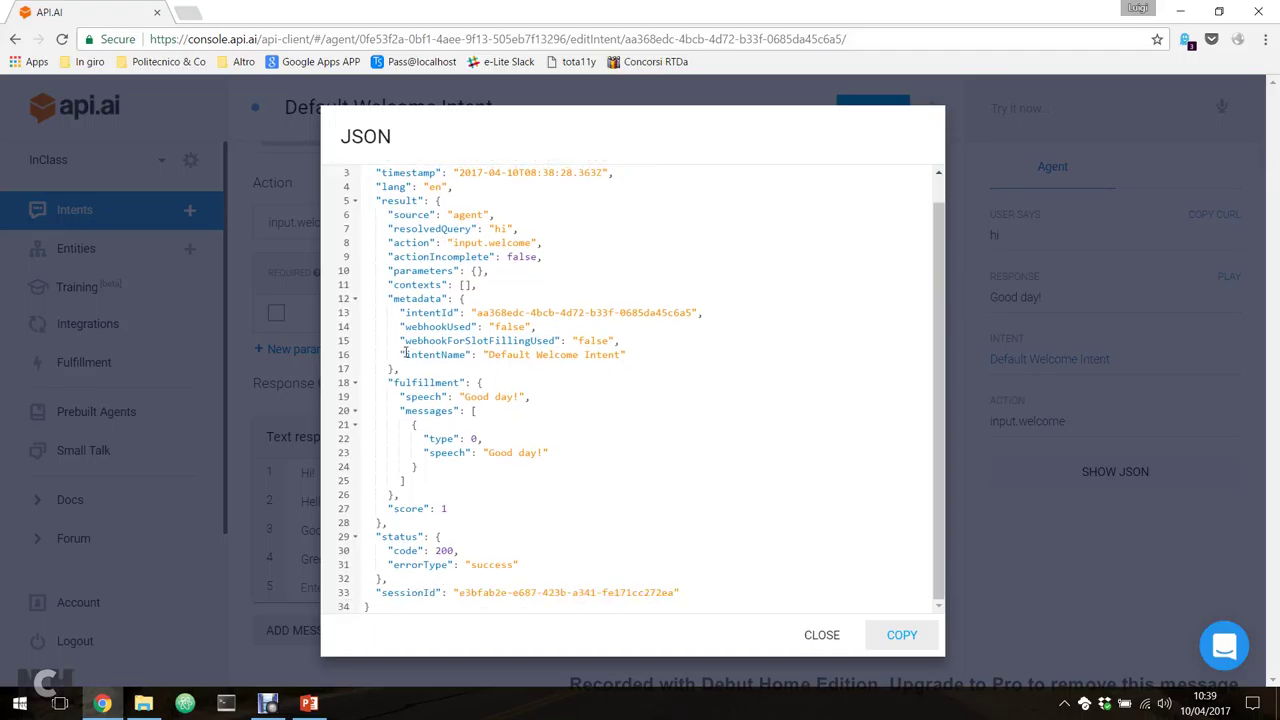
pyautogui.moveTo(406, 355); pyautogui.dragTo(670, 355)
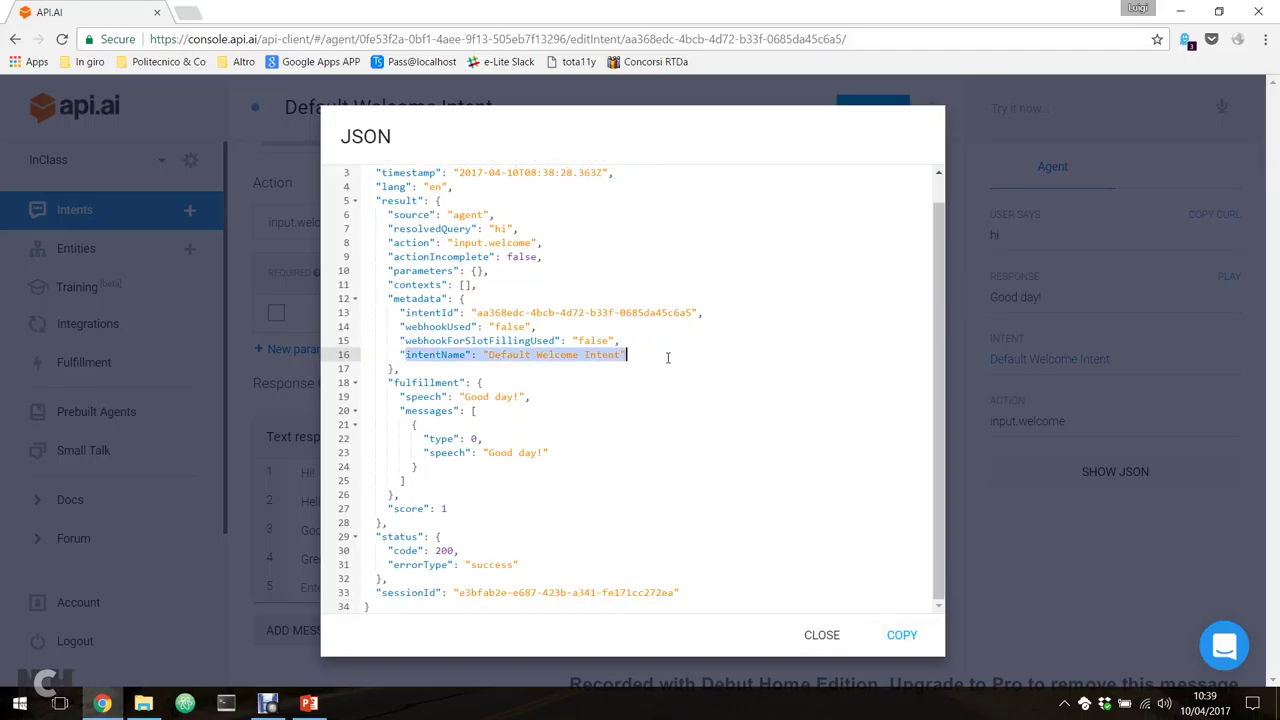
pyautogui.moveTo(395, 242); pyautogui.dragTo(528, 242)
pyautogui.moveTo(394, 271); pyautogui.dragTo(425, 285)
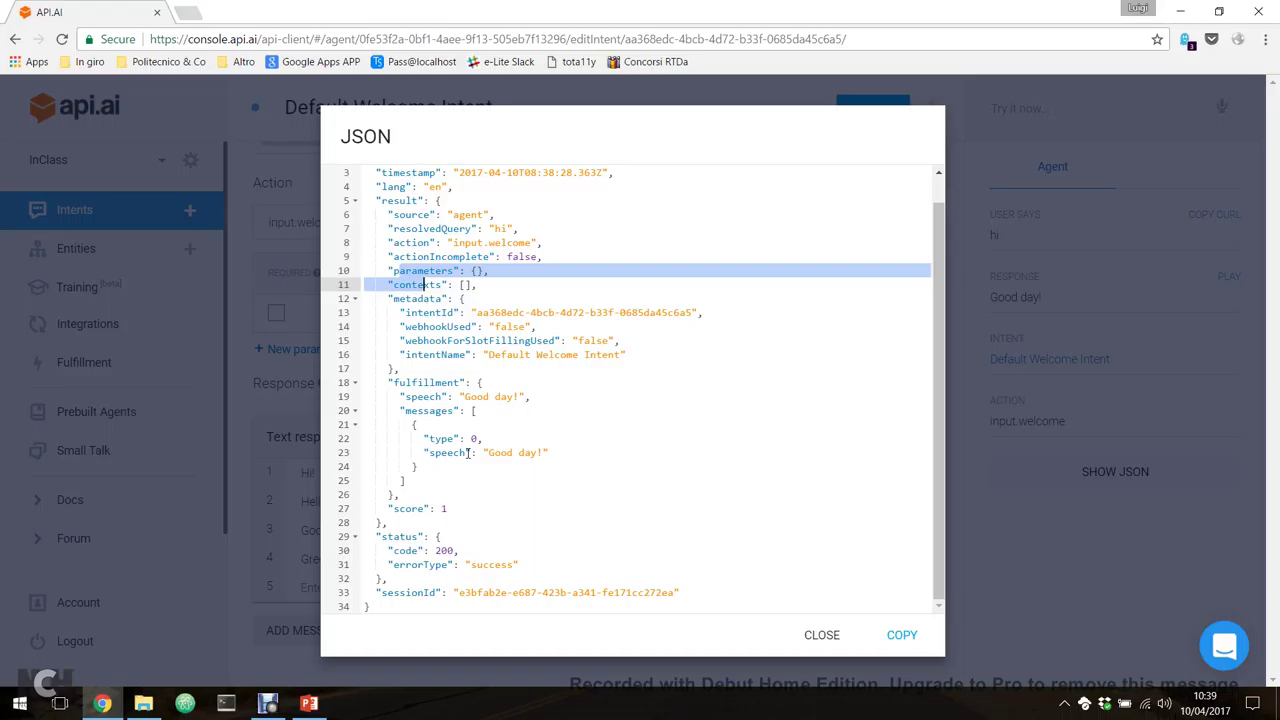
pyautogui.moveTo(464, 397); pyautogui.dragTo(528, 399)
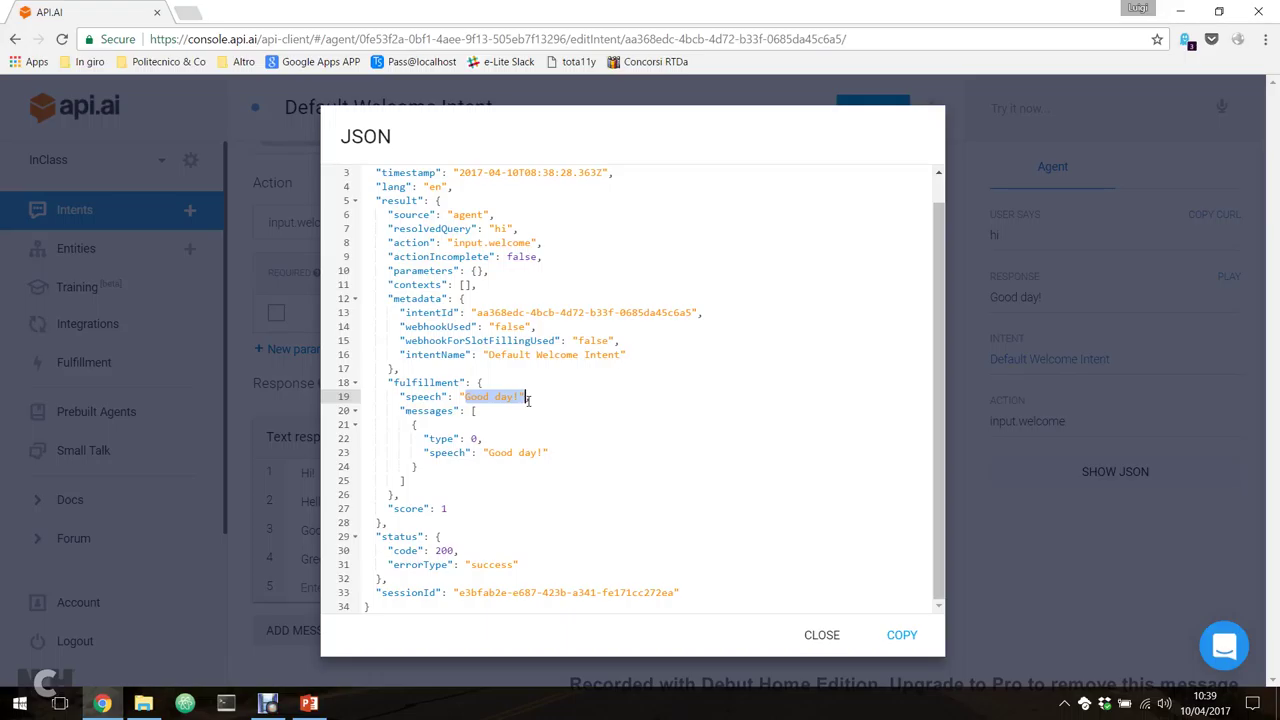
pyautogui.click(815, 638)
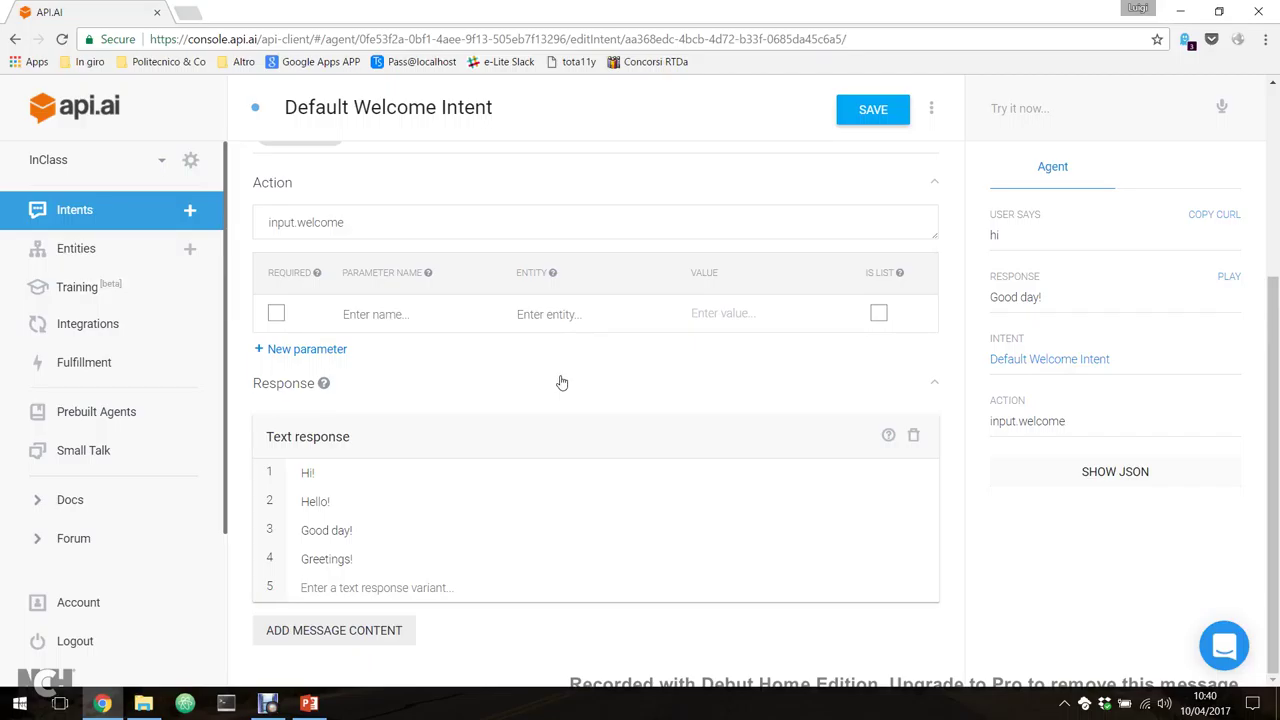
# Expand the Default Welcome Intent's input and output contexts, and open the Default Fallback Intent for review
pyautogui.scroll(3, 562, 383)
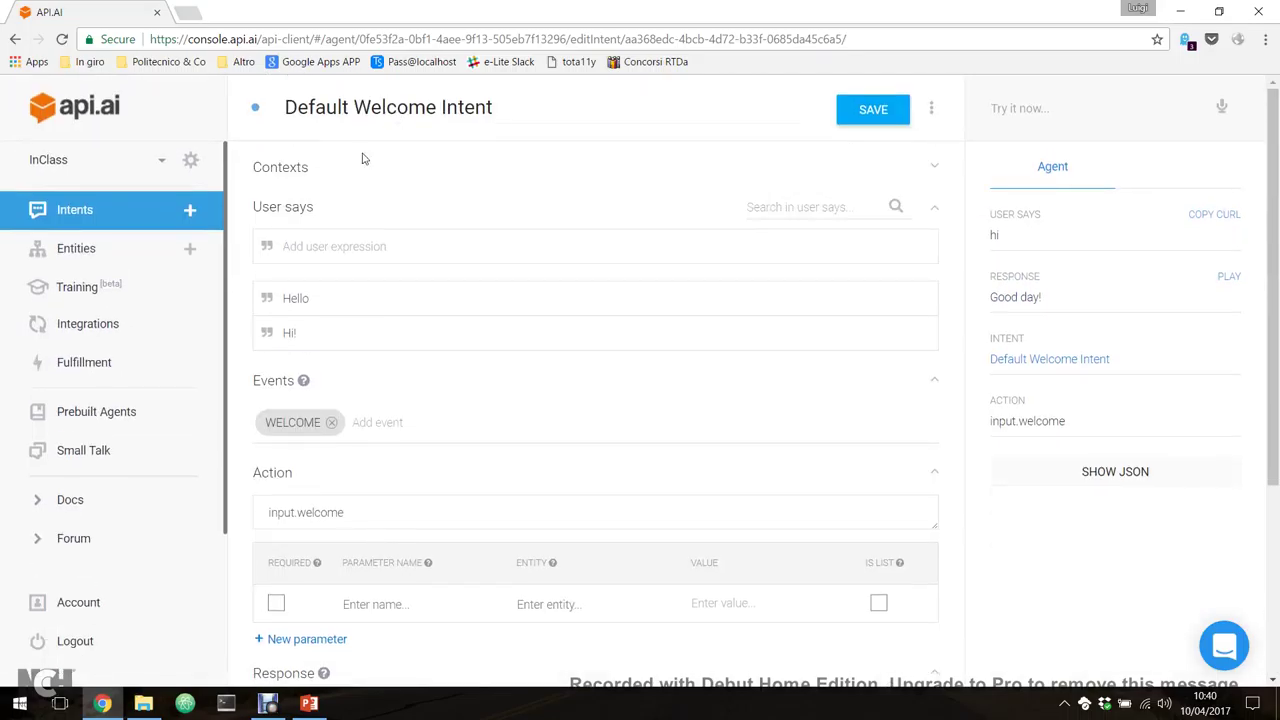
pyautogui.click(322, 172)
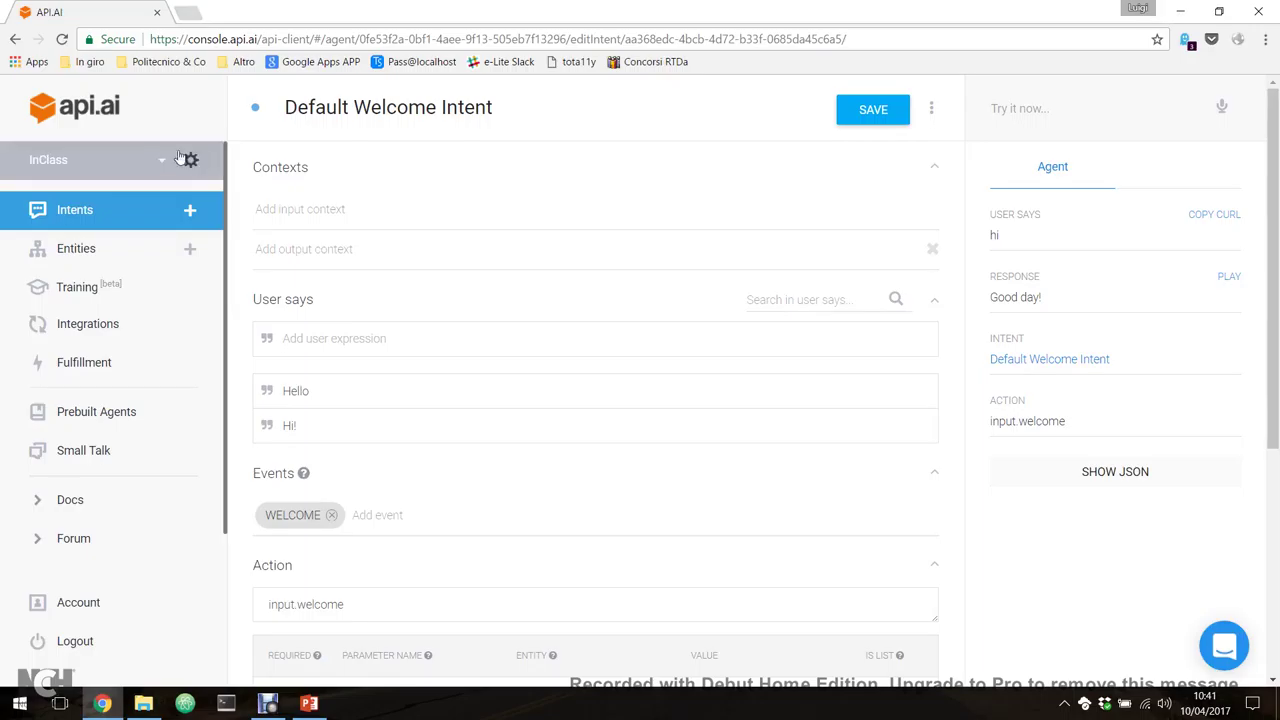
pyautogui.click(98, 215)
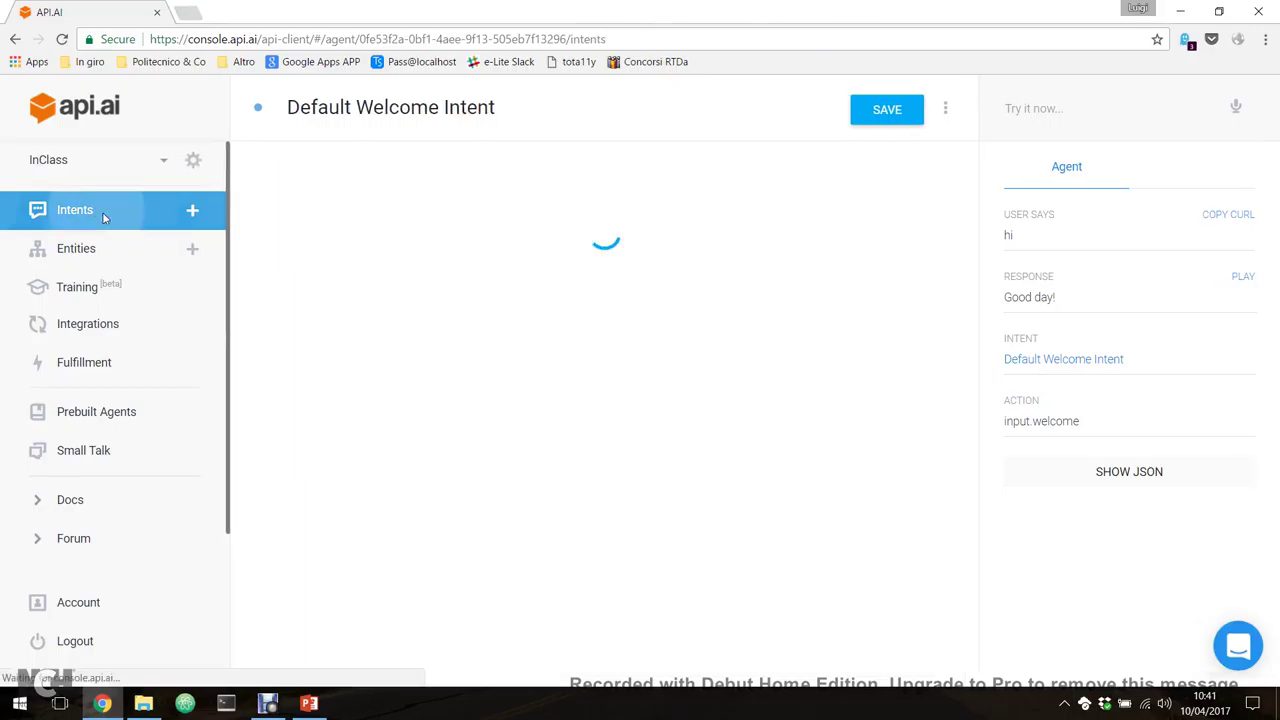
pyautogui.click(360, 237)
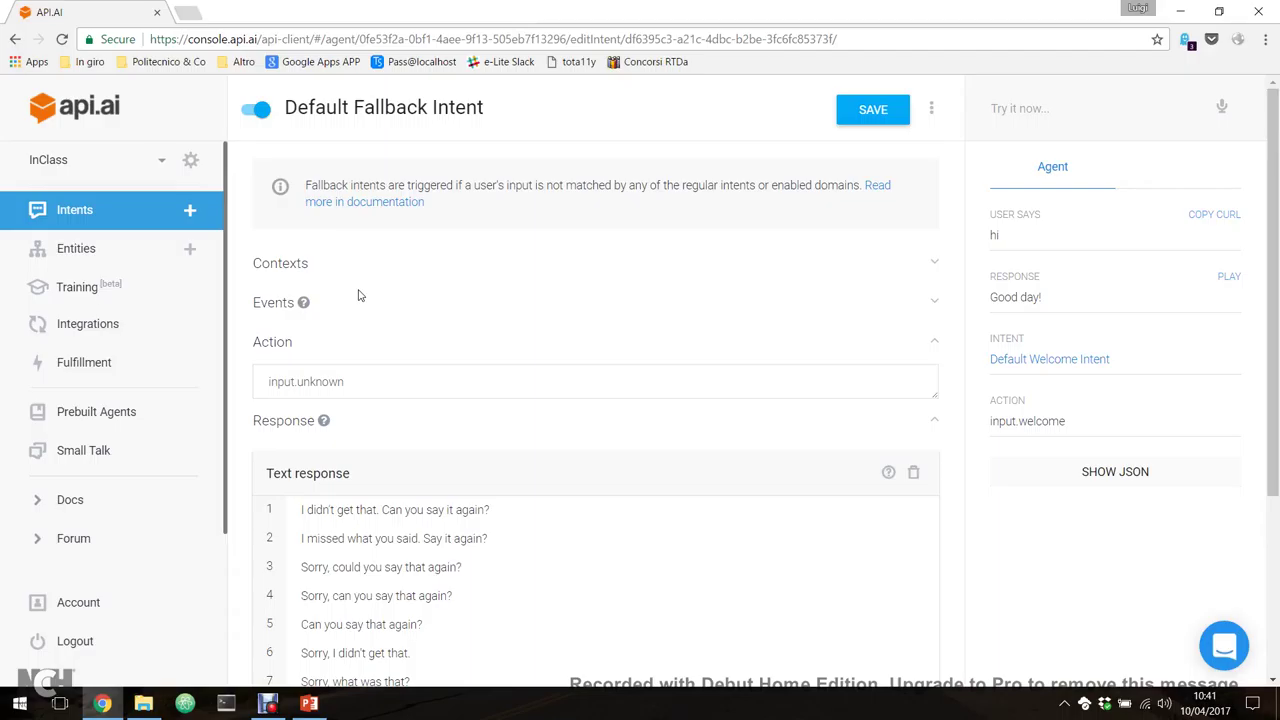
# Test the agent's fallback handling with the messages "hkkljk" and "what is the weather?"
pyautogui.click(1019, 104)
pyautogui.write('hk')
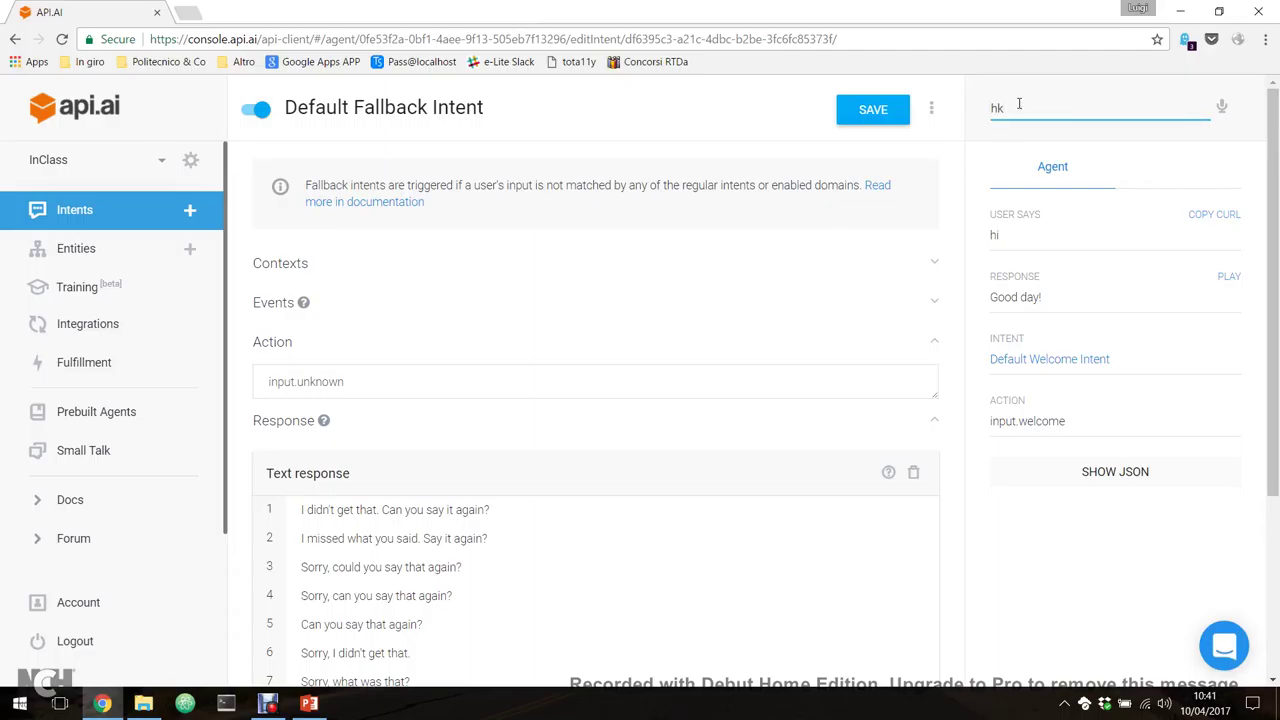
pyautogui.write('kljk')
pyautogui.press('Return')
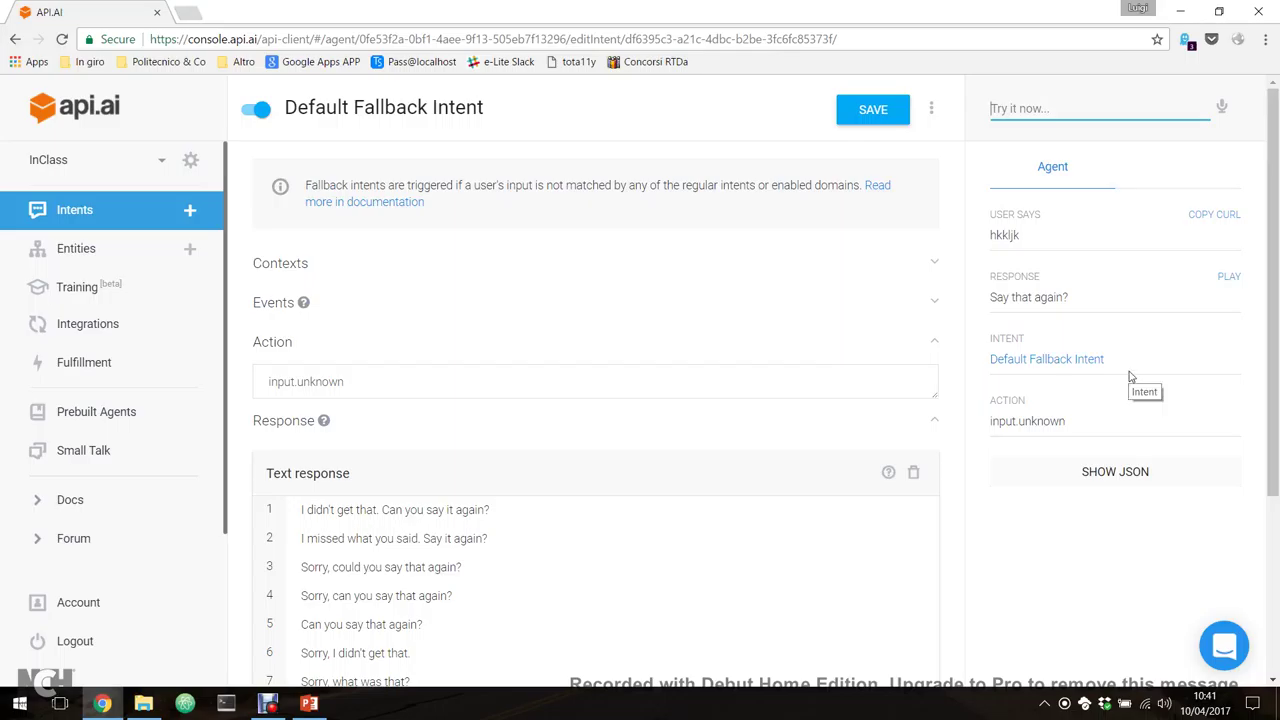
pyautogui.click(1088, 111)
pyautogui.write('what is the weat')
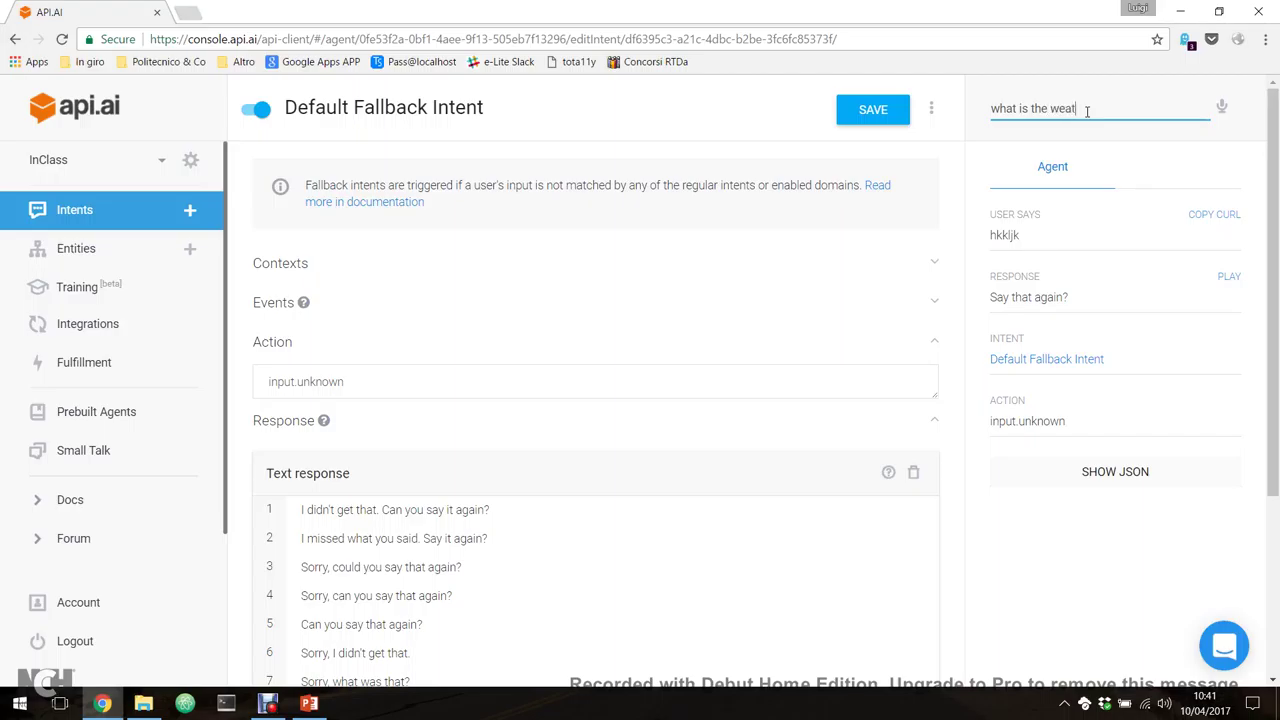
pyautogui.write('her?')
pyautogui.press('Return')
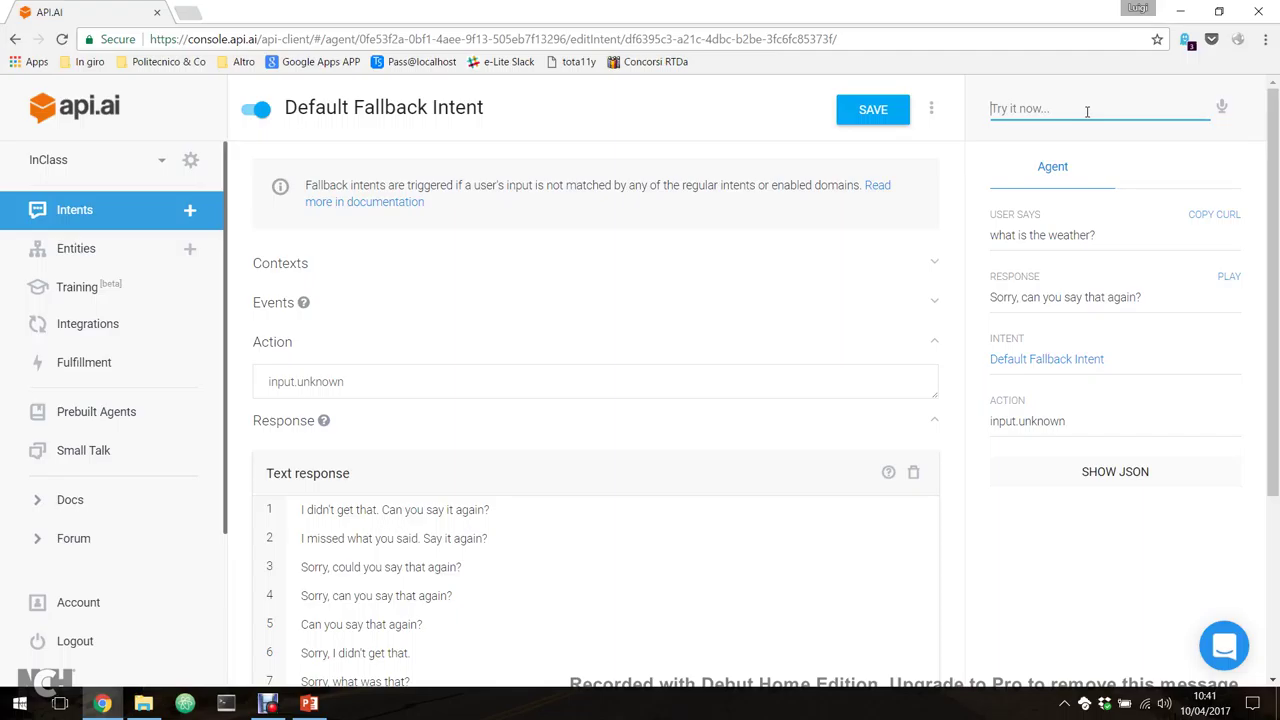
# Look over the agent's intents and entities, and inspect the requests logged in the "hi" training dialog before closing it
pyautogui.click(88, 222)
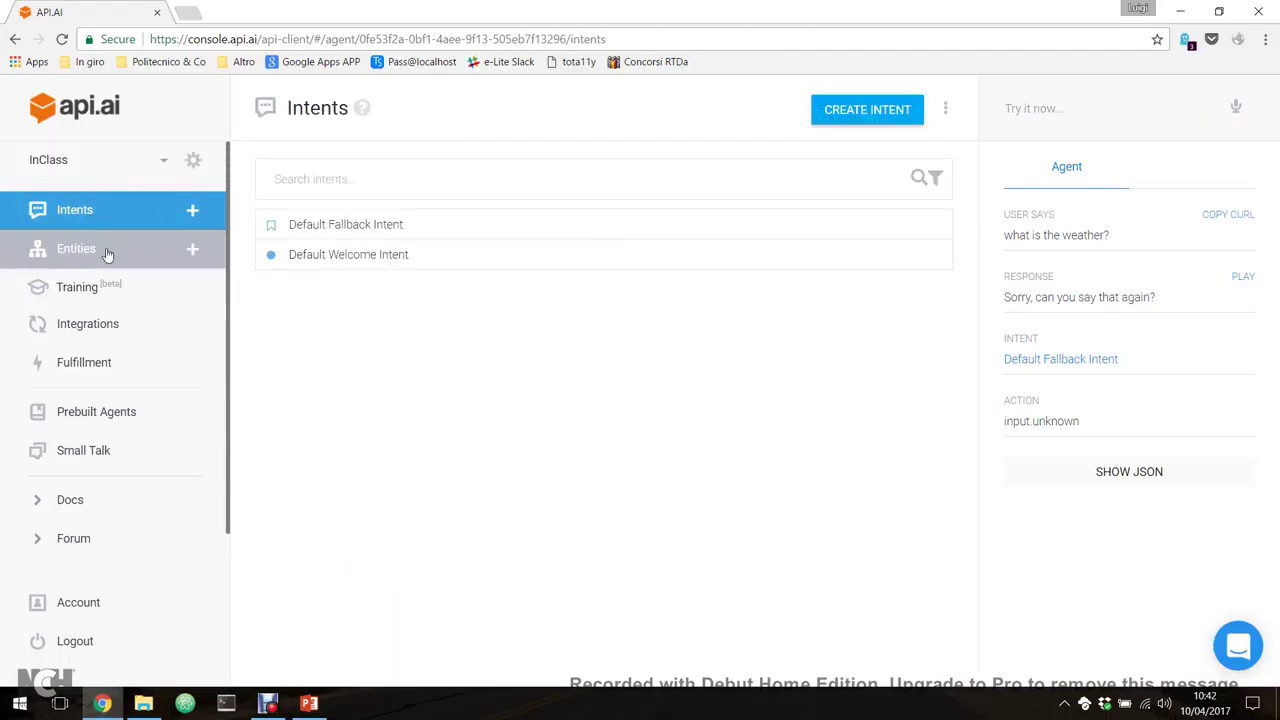
pyautogui.click(107, 252)
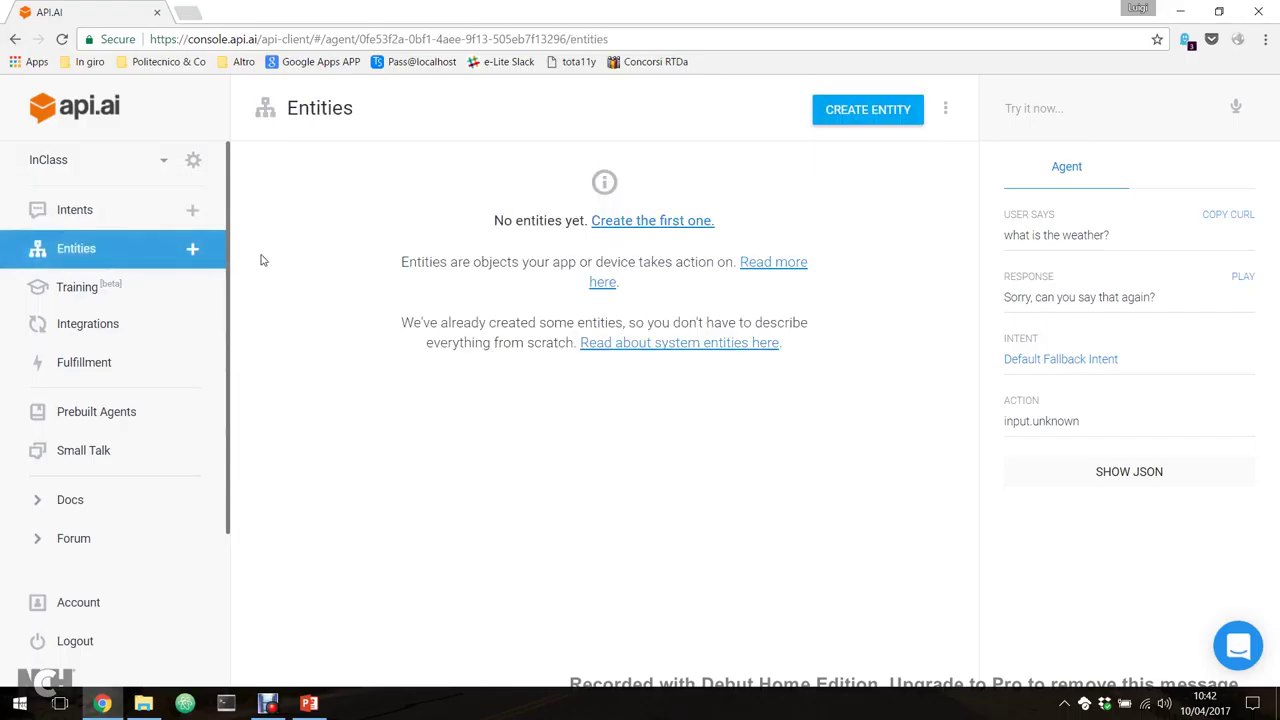
pyautogui.click(75, 212)
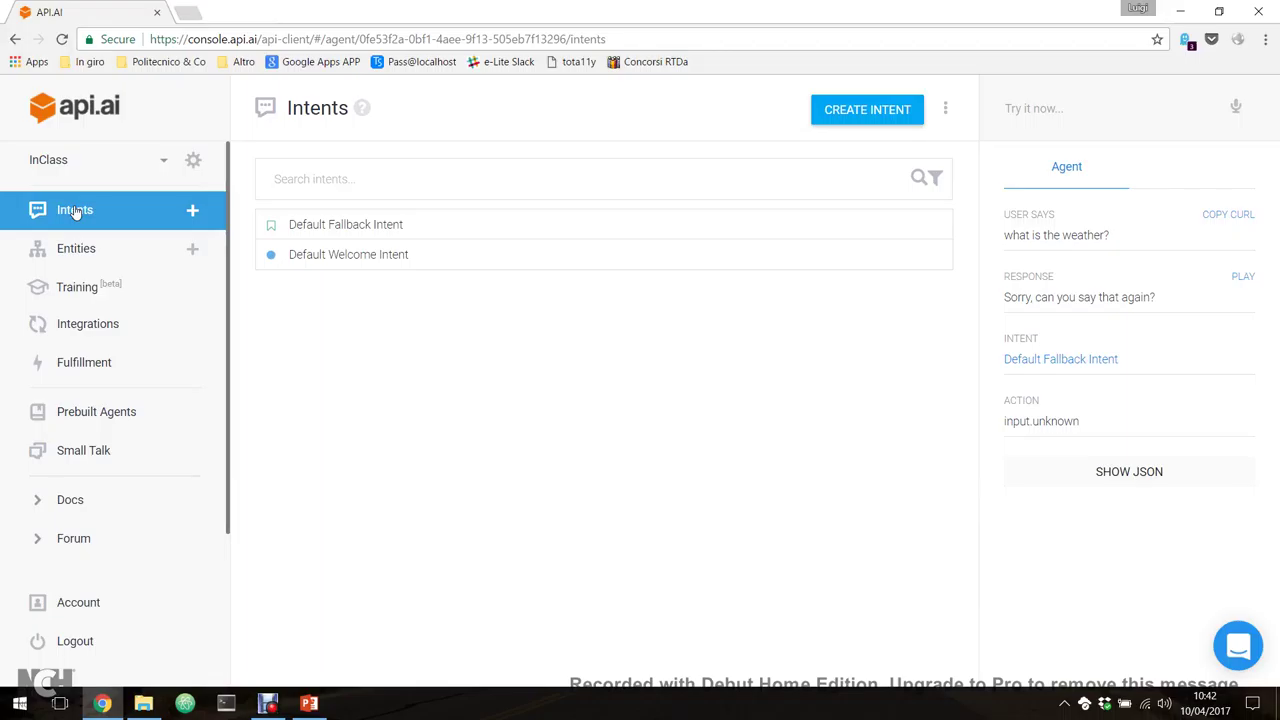
pyautogui.click(84, 296)
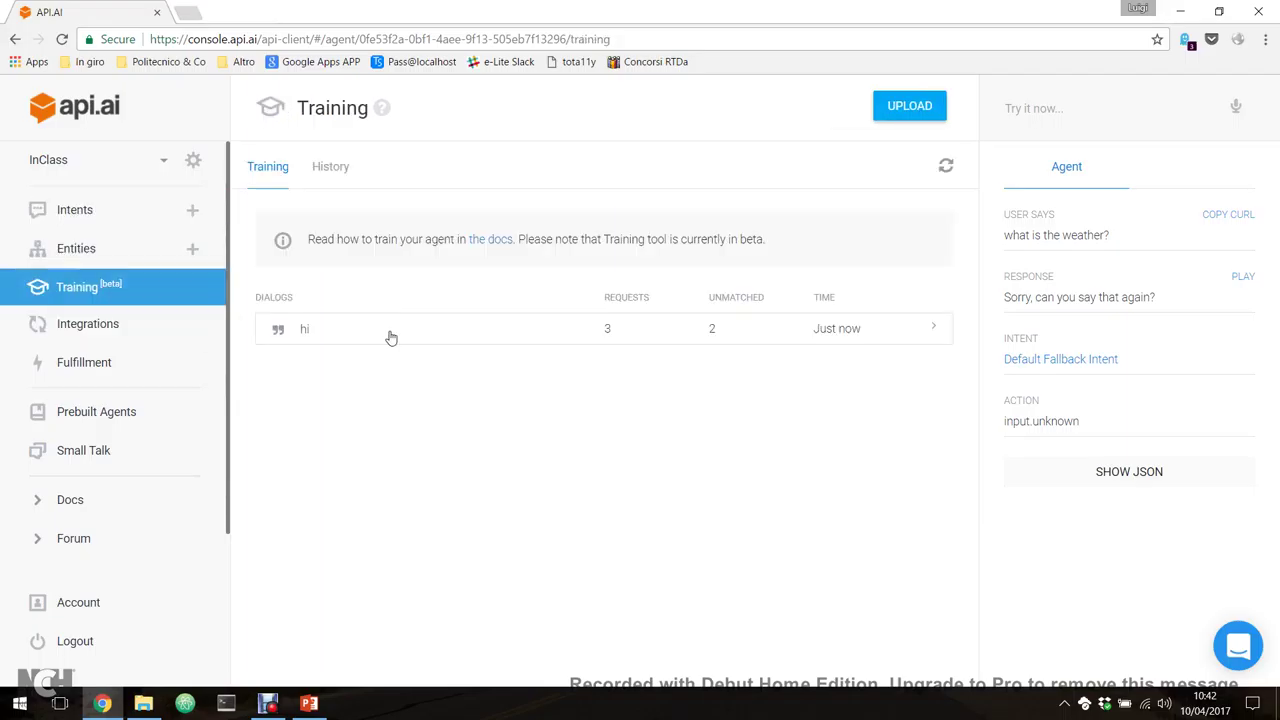
pyautogui.click(410, 334)
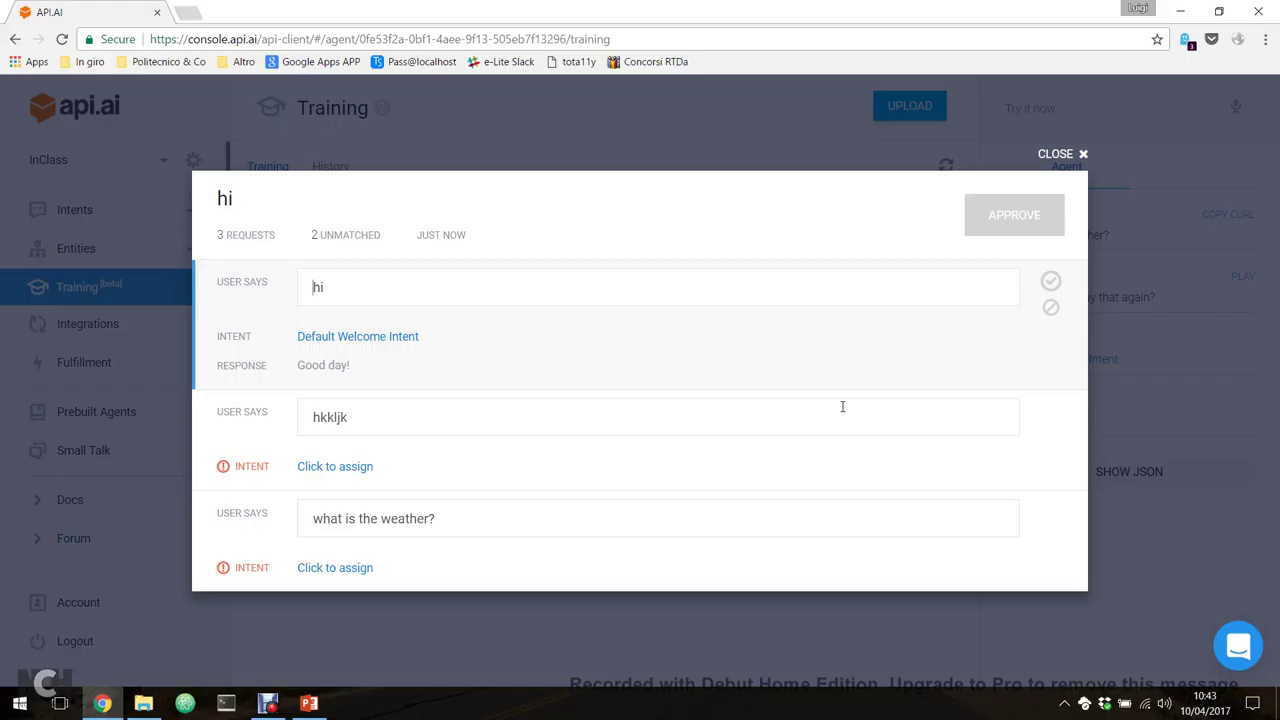
pyautogui.click(1064, 155)
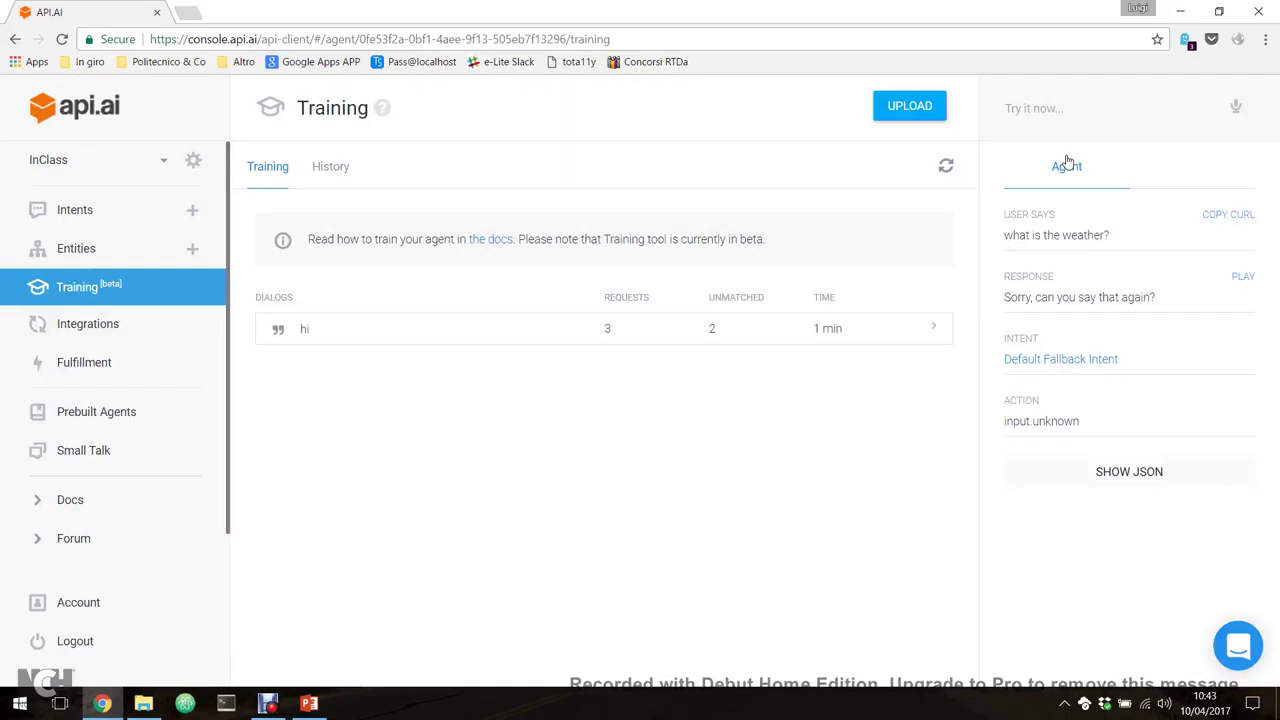
# Return to the intents list and review the Default Fallback Intent and the Default Welcome Intent
pyautogui.click(107, 210)
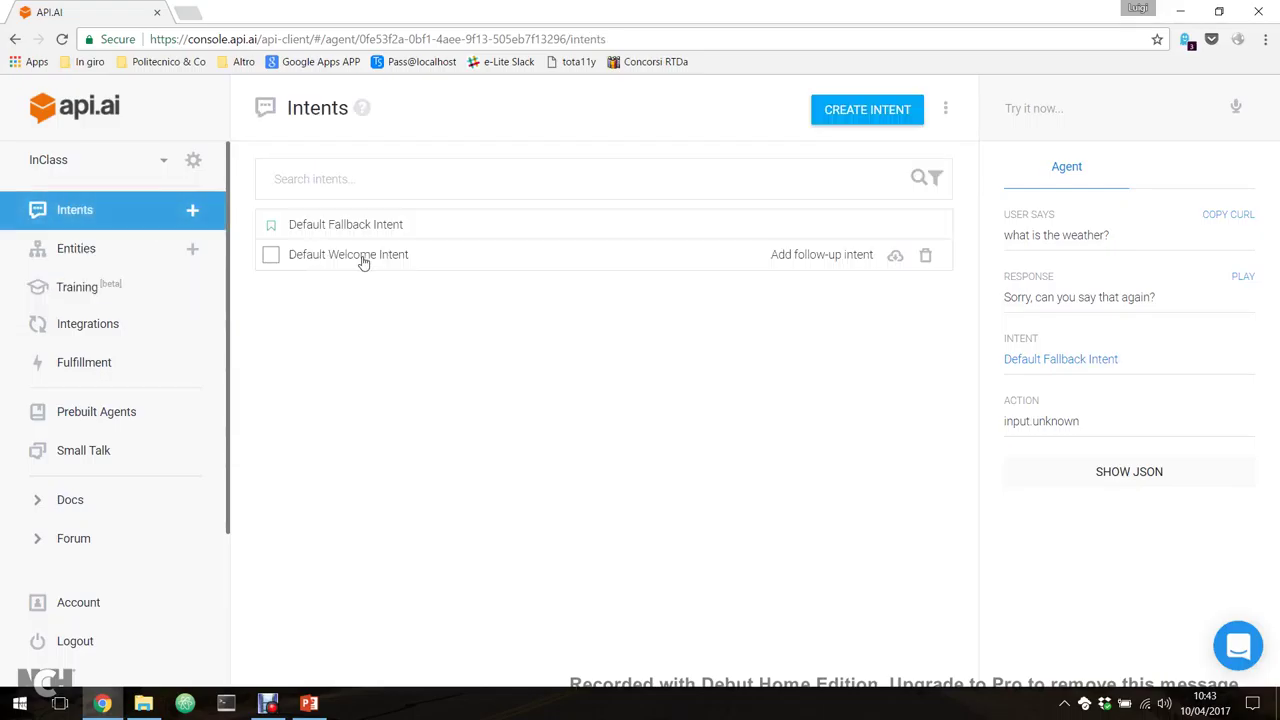
pyautogui.click(372, 226)
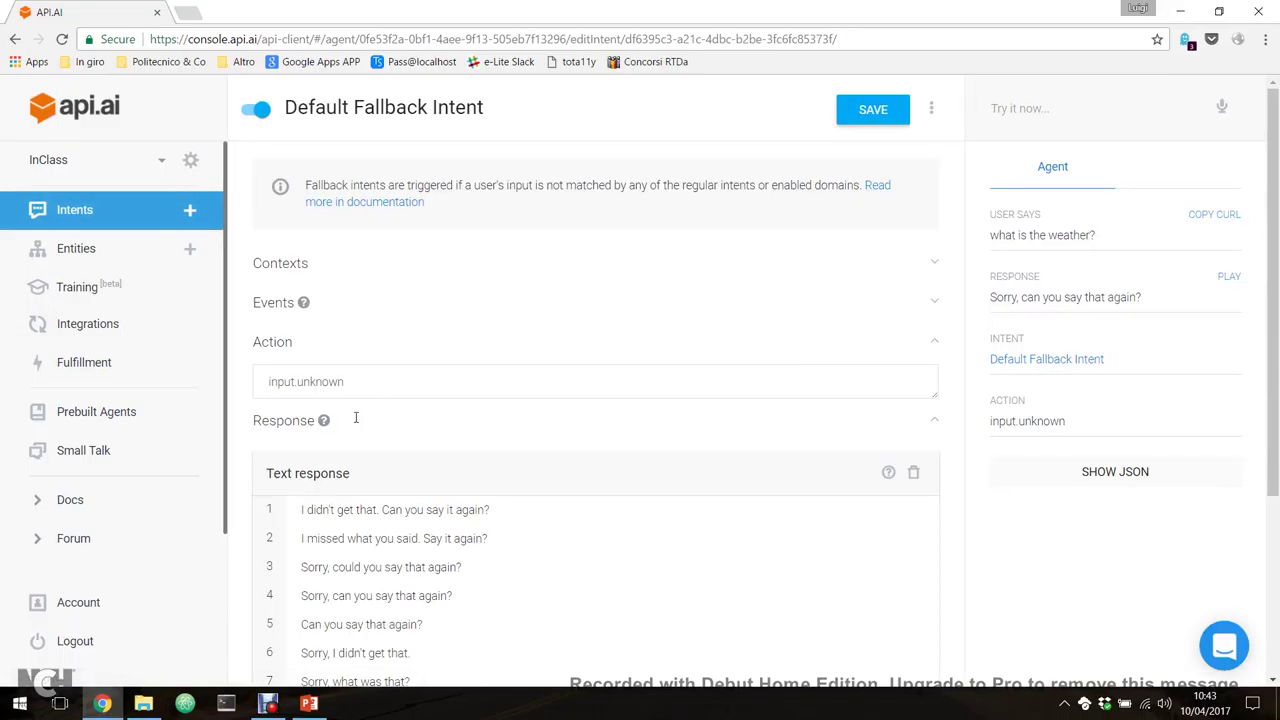
pyautogui.click(113, 209)
pyautogui.click(428, 262)
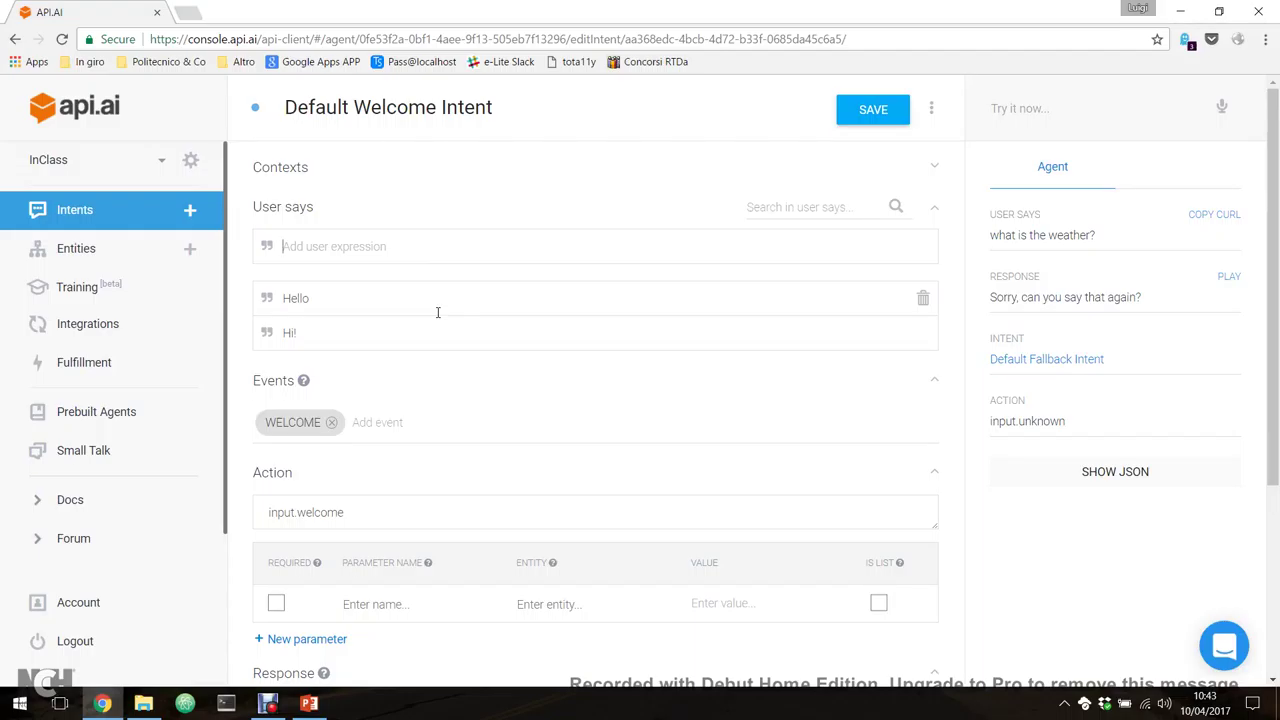
# Create a new intent named "ask-weather"
pyautogui.click(189, 213)
pyautogui.click(399, 105)
pyautogui.write('ask-weather')
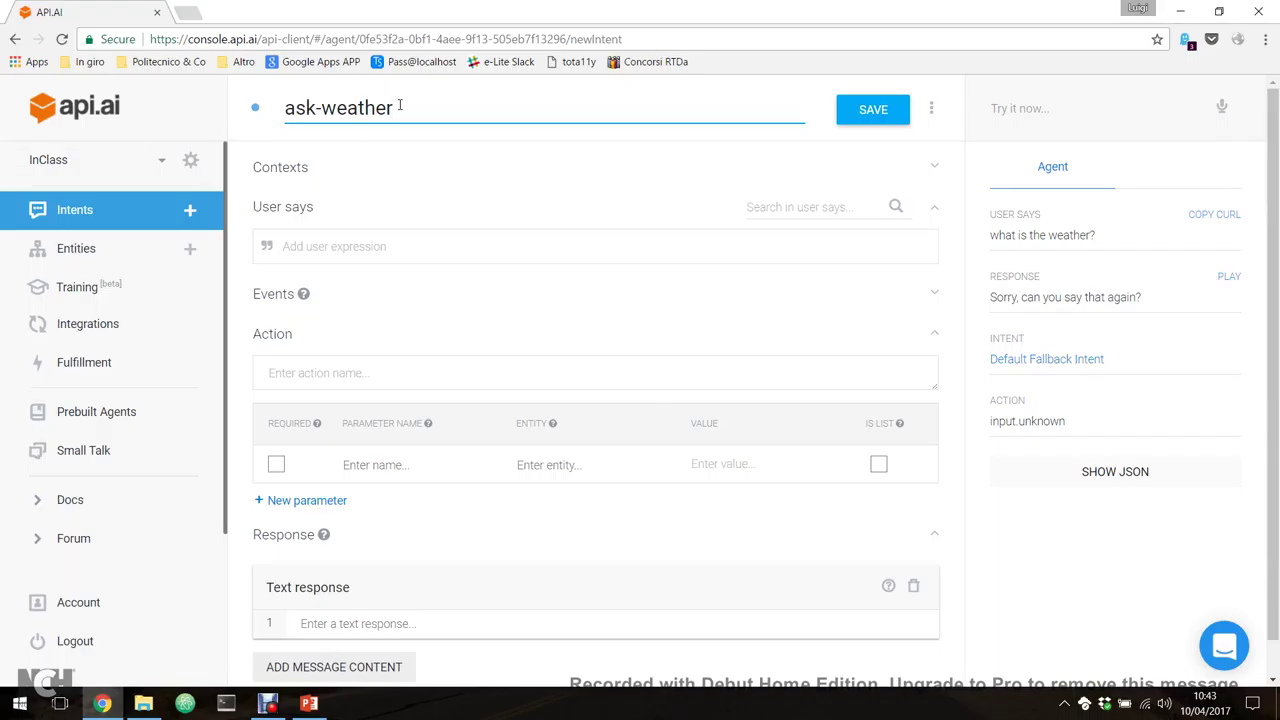
# Add the user expression "what is the weather in Vercelli?" to the ask-weather intent
pyautogui.click(348, 251)
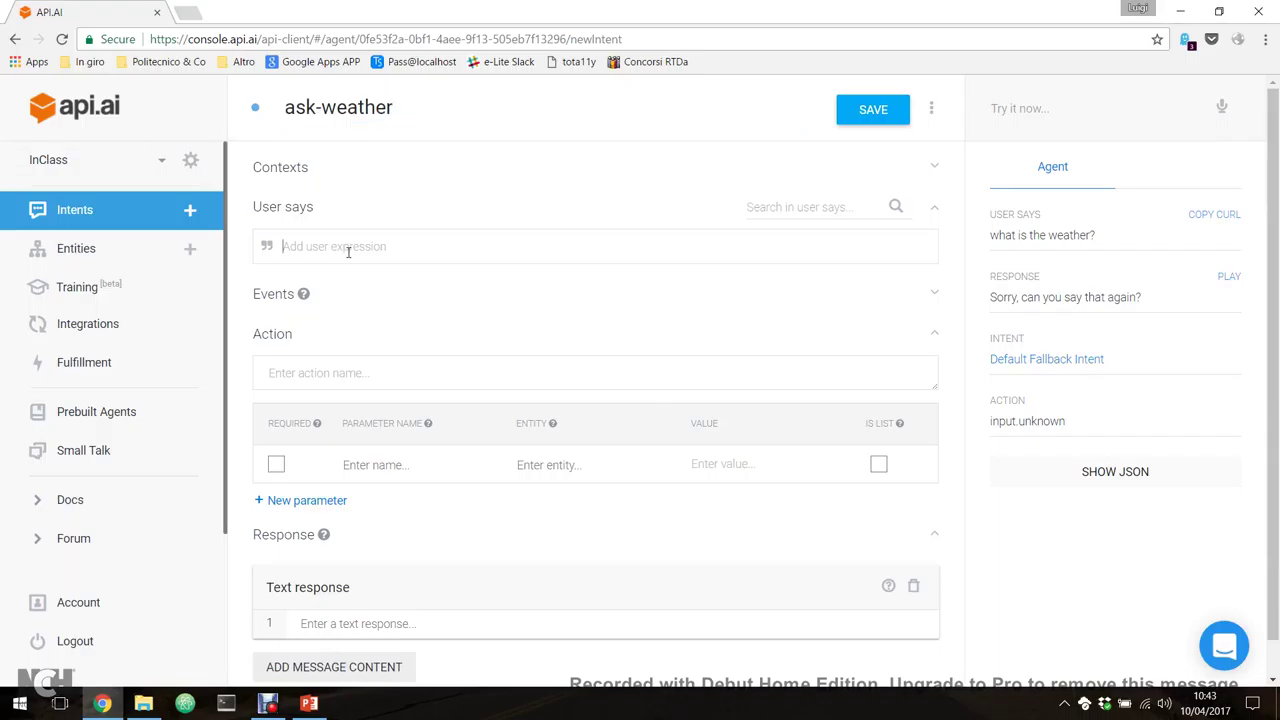
pyautogui.write('what is the wd')
pyautogui.press('BackSpace')
pyautogui.press('BackSpace')
pyautogui.press('BackSpace')
pyautogui.write('weather a ')
pyautogui.write('To')
pyautogui.press('BackSpace')
pyautogui.press('BackSpace')
pyautogui.press('BackSpace')
pyautogui.press('BackSpace')
pyautogui.write('in Vercelli?')
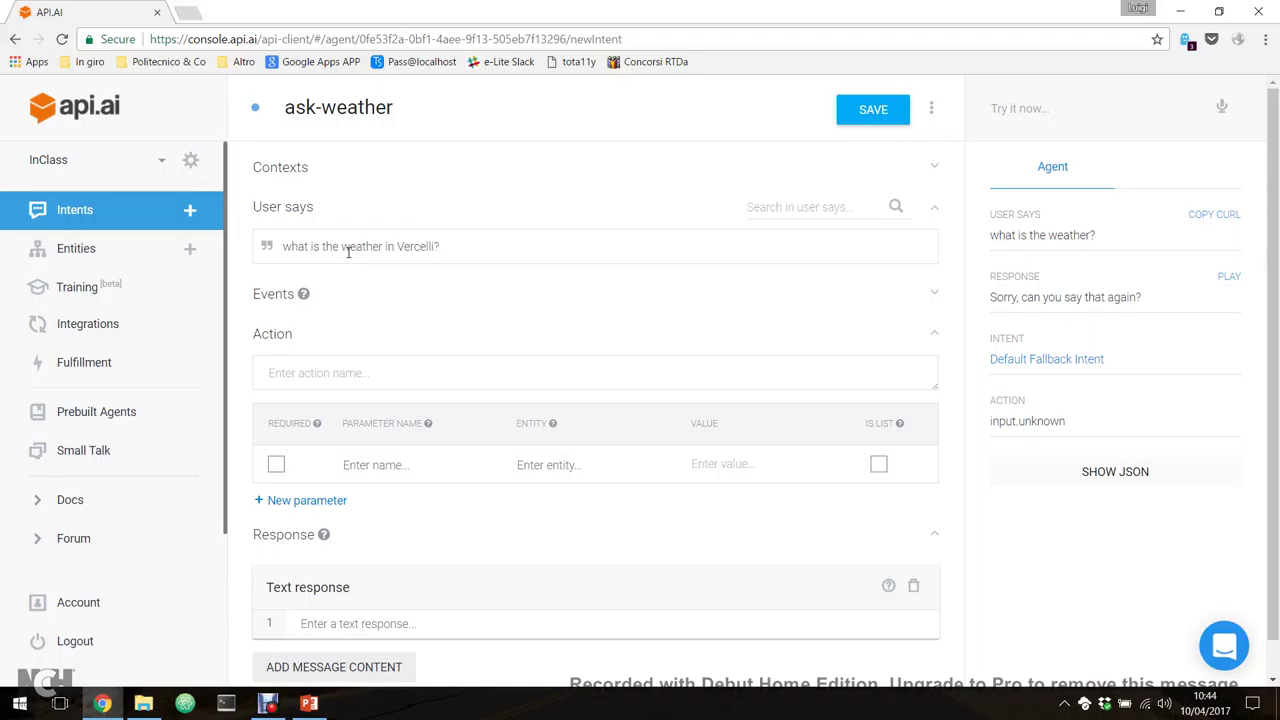
pyautogui.press('Return')
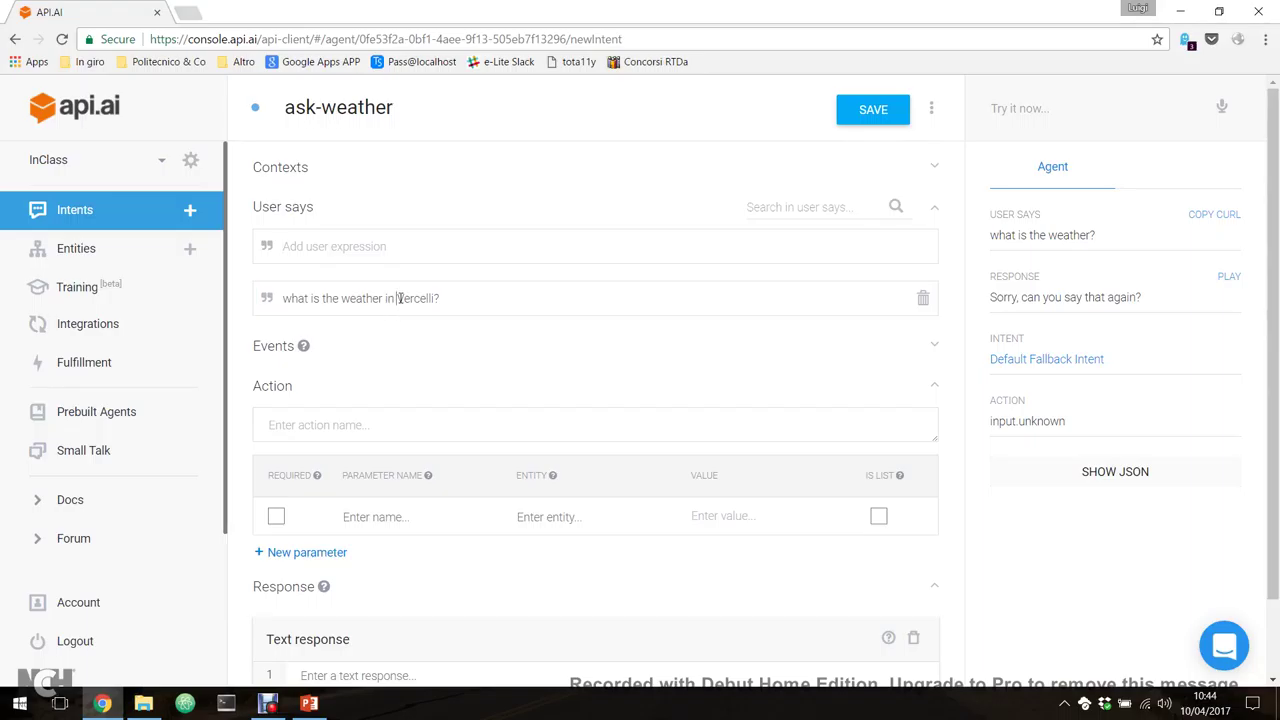
pyautogui.moveTo(397, 298); pyautogui.dragTo(437, 297)
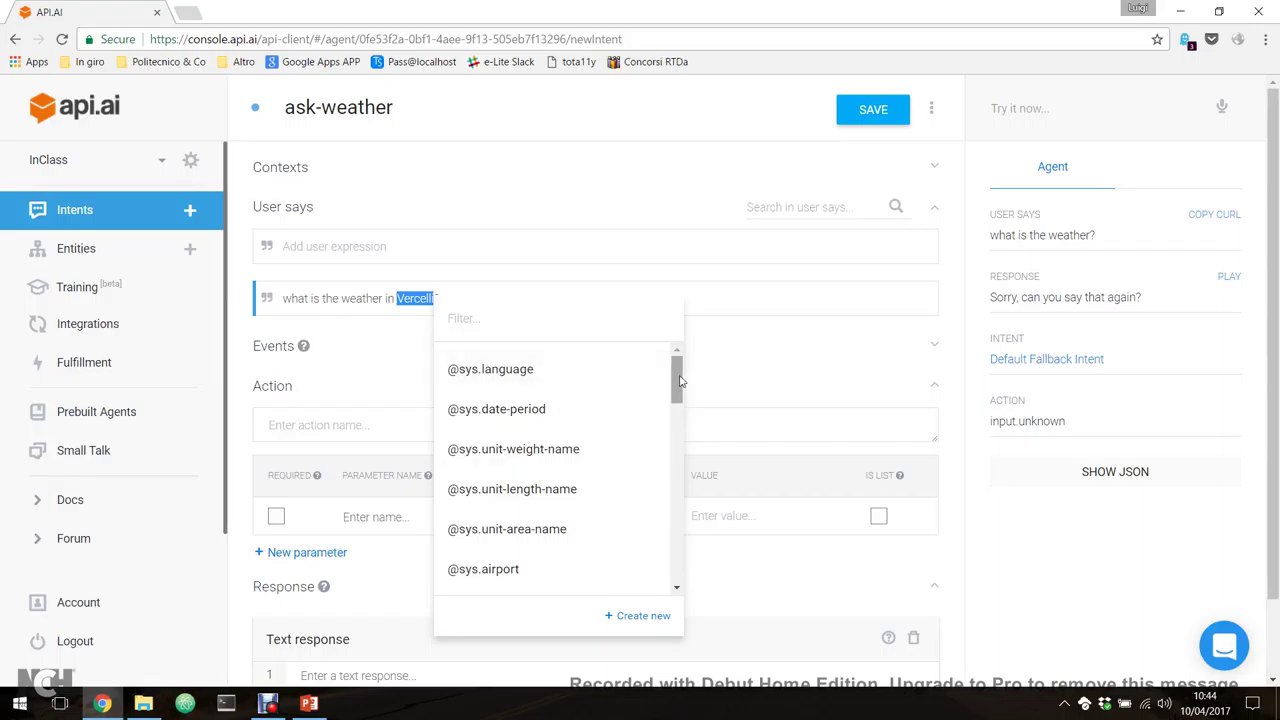
pyautogui.moveTo(678, 380); pyautogui.dragTo(677, 461)
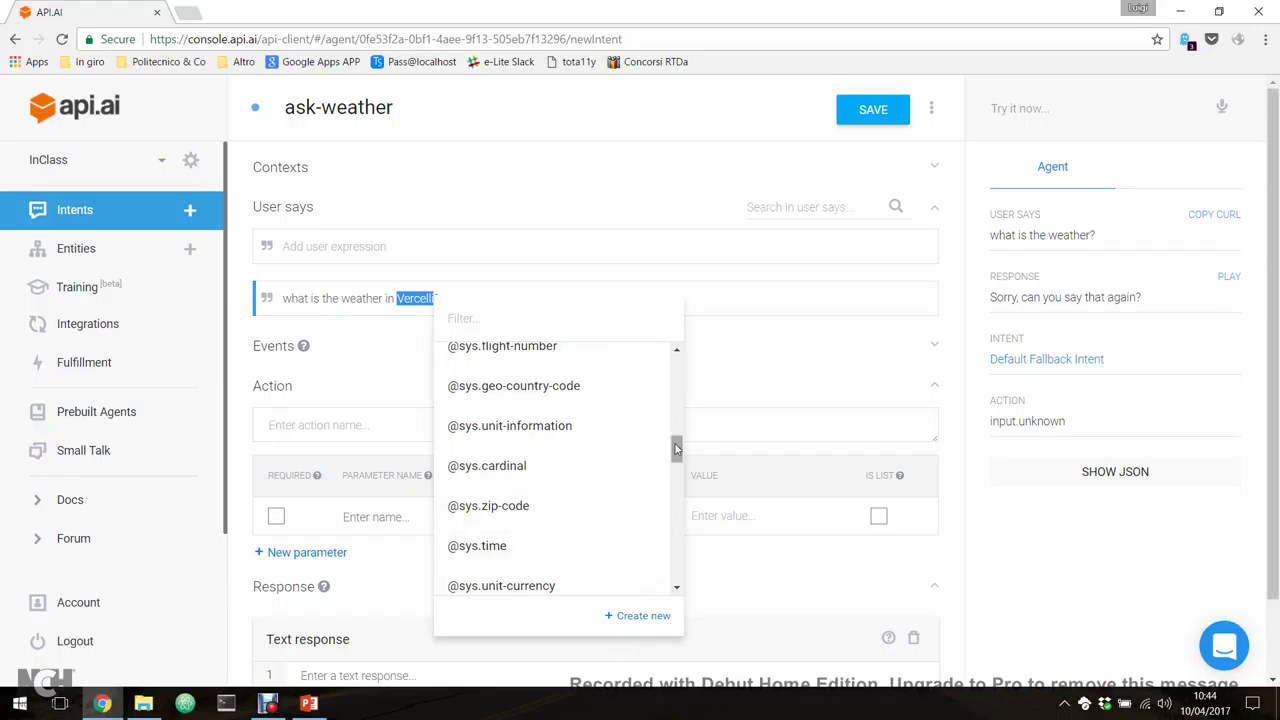
pyautogui.moveTo(676, 450); pyautogui.dragTo(677, 500)
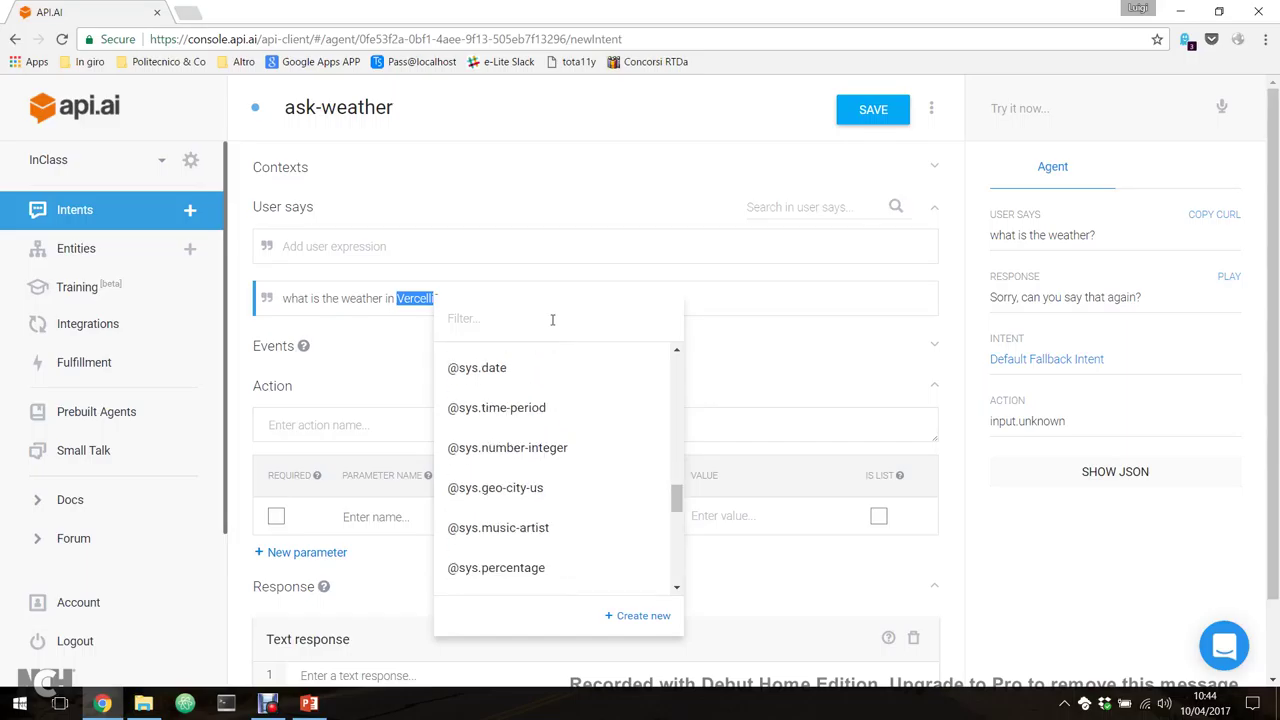
pyautogui.click(538, 321)
pyautogui.write('geo')
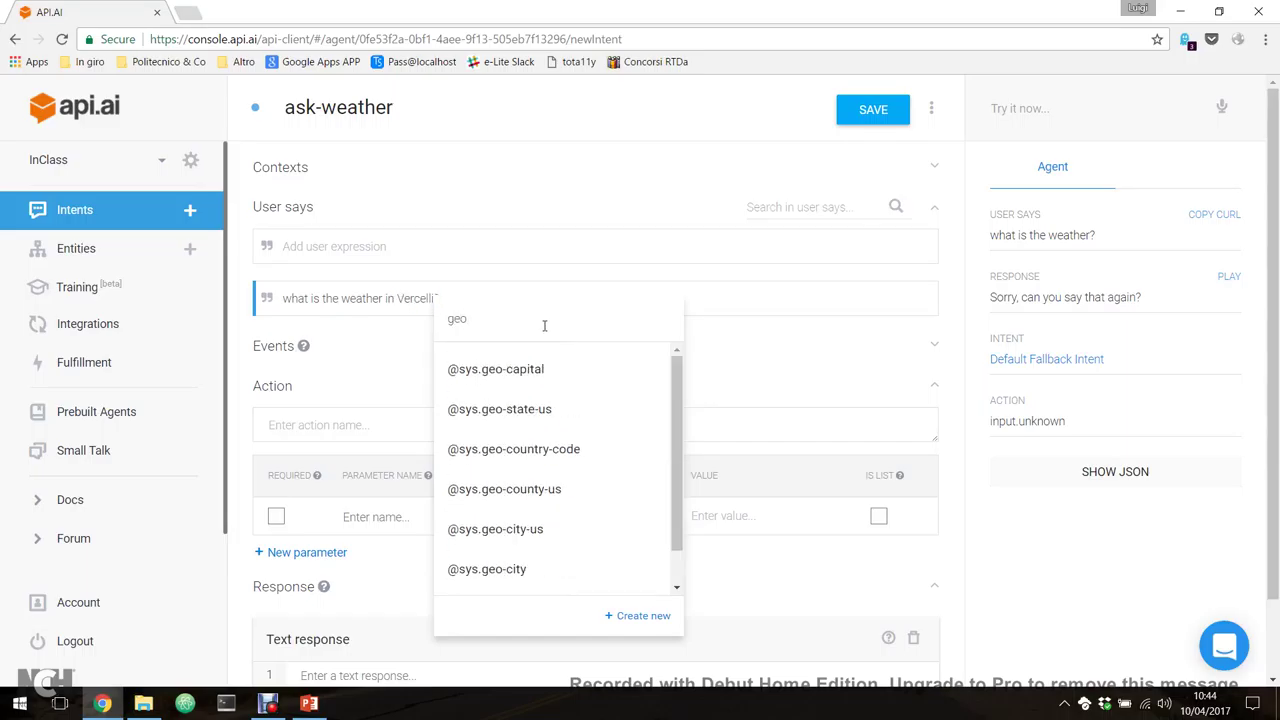
pyautogui.click(537, 569)
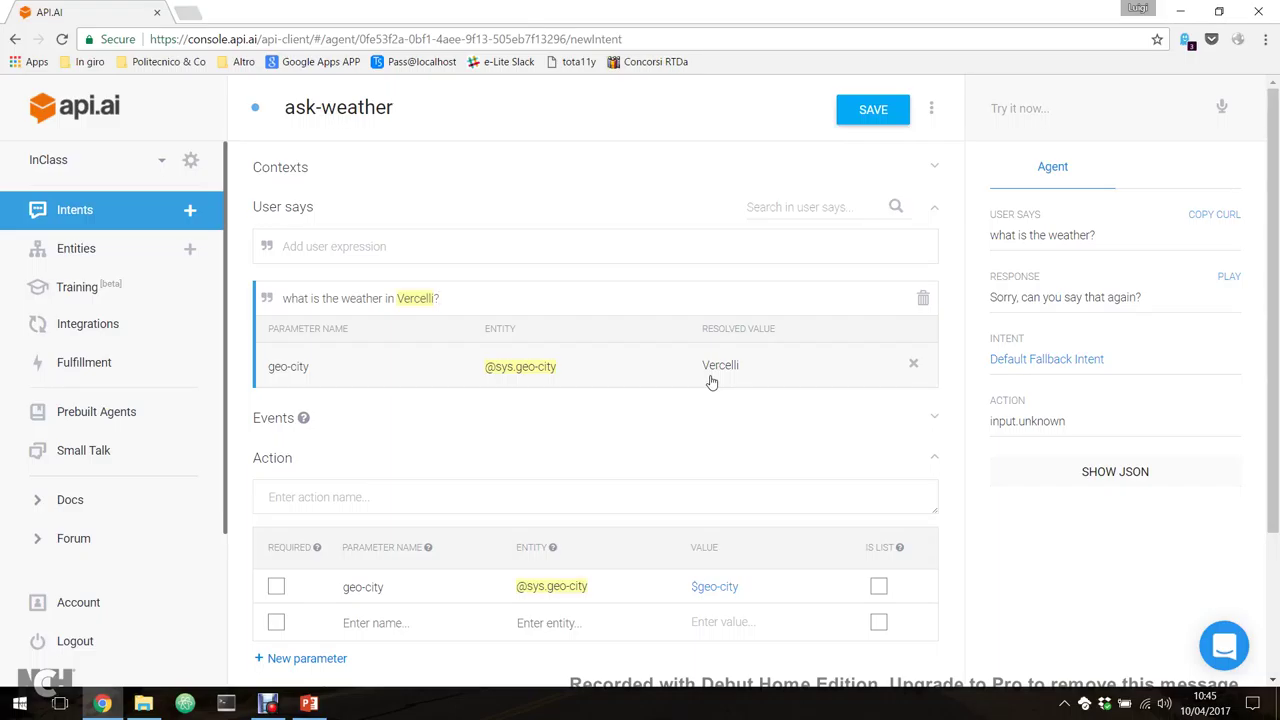
pyautogui.click(371, 242)
pyautogui.write('what is the ')
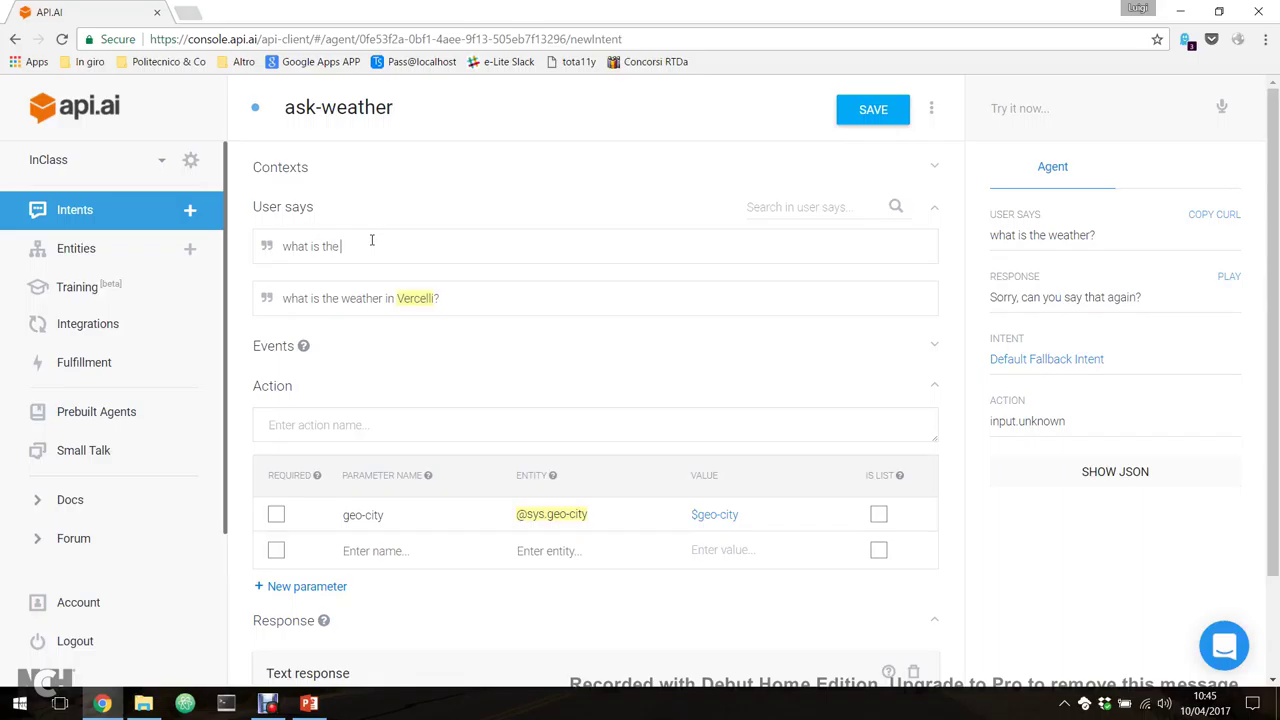
pyautogui.write('weather in Torino?')
pyautogui.press('Return')
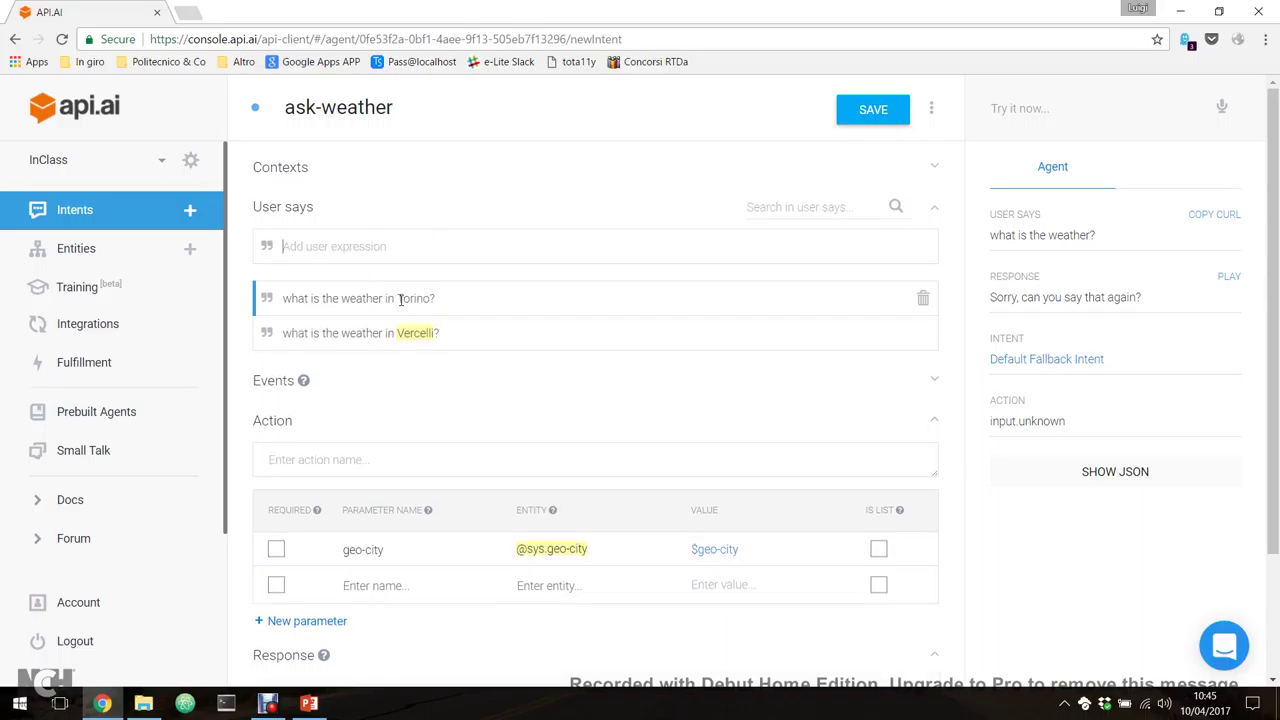
pyautogui.moveTo(398, 298); pyautogui.dragTo(432, 299)
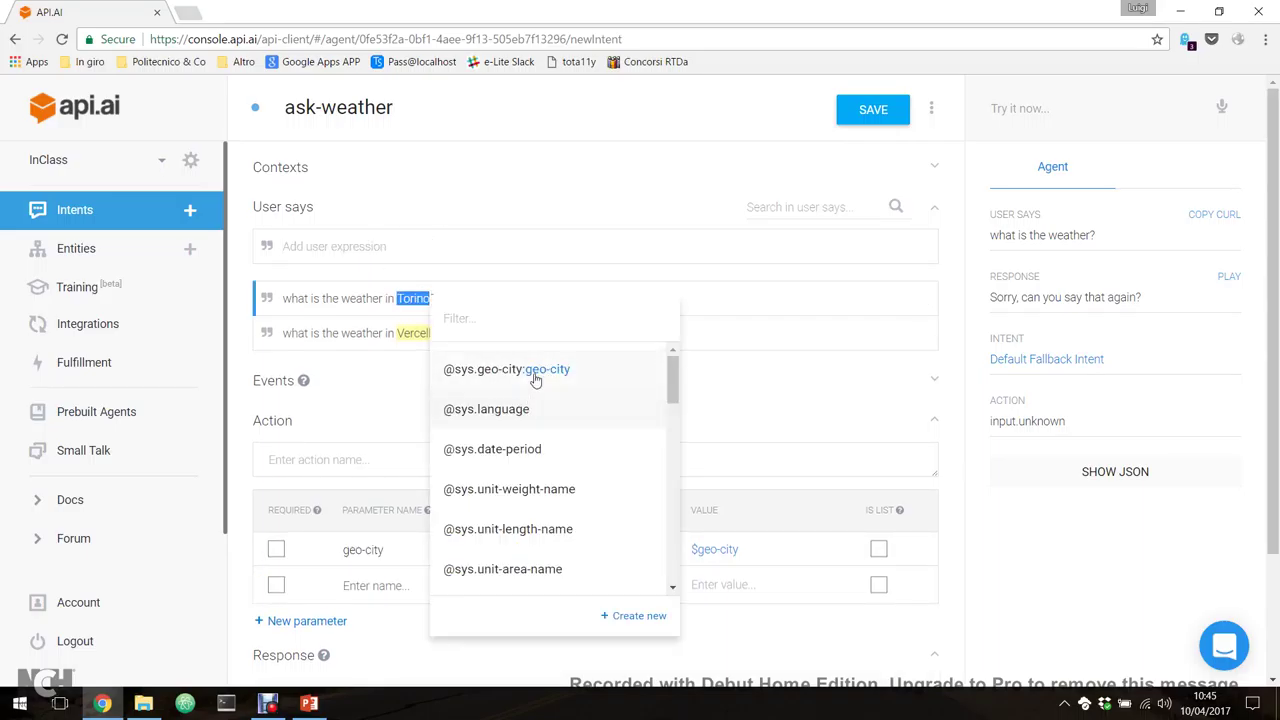
pyautogui.click(607, 369)
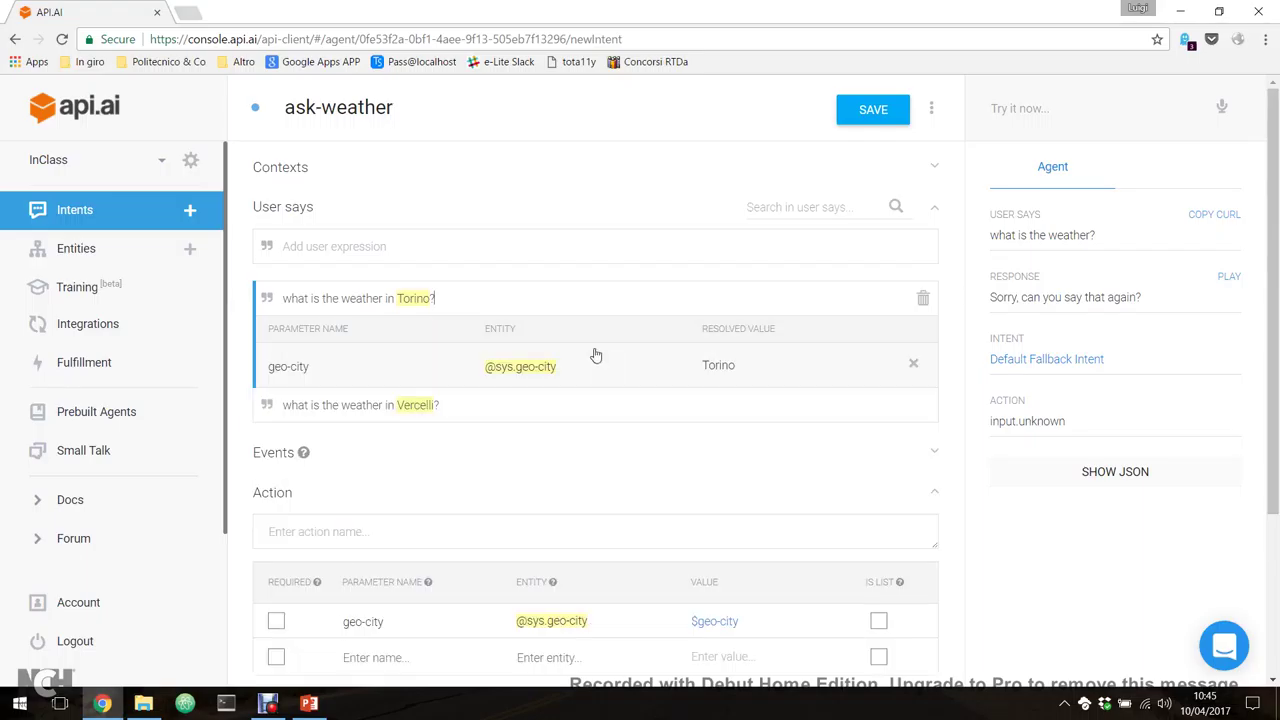
# Add a third user expression, "tell me the weather in Rome", to the ask-weather intent
pyautogui.click(452, 246)
pyautogui.write('te')
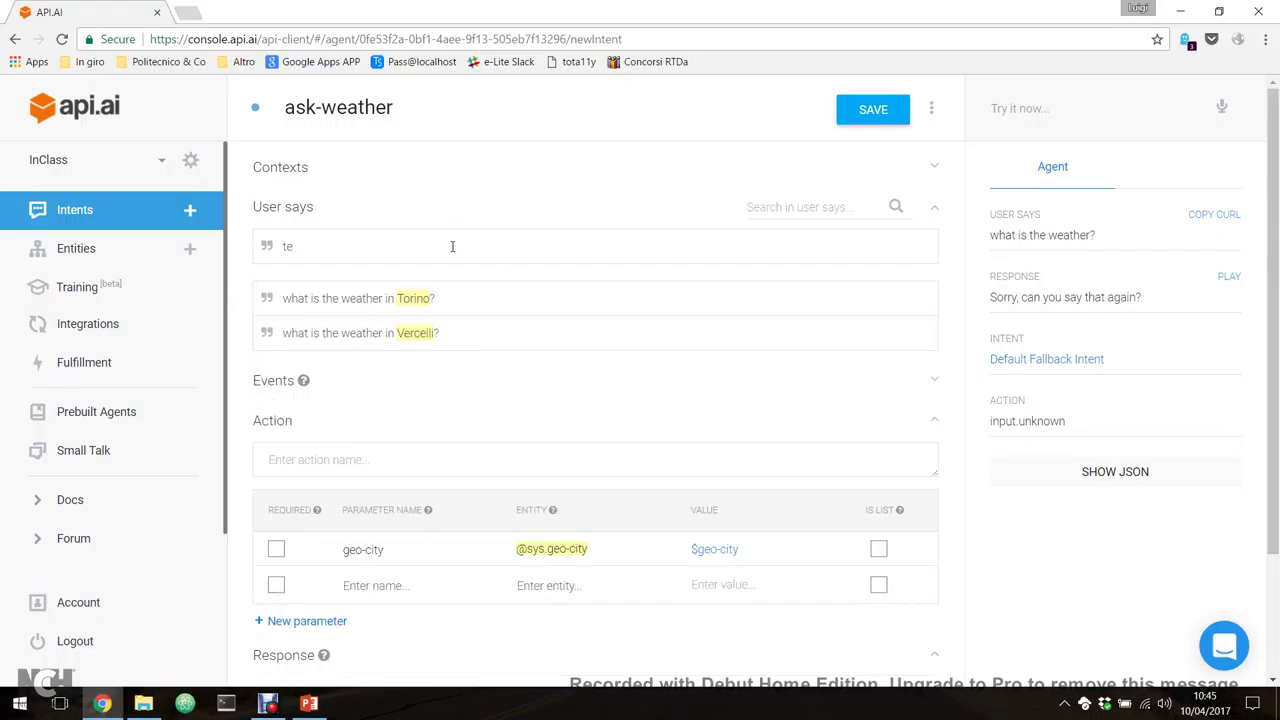
pyautogui.write('ll me the weather in T')
pyautogui.press('BackSpace')
pyautogui.write('Rome')
pyautogui.press('Return')
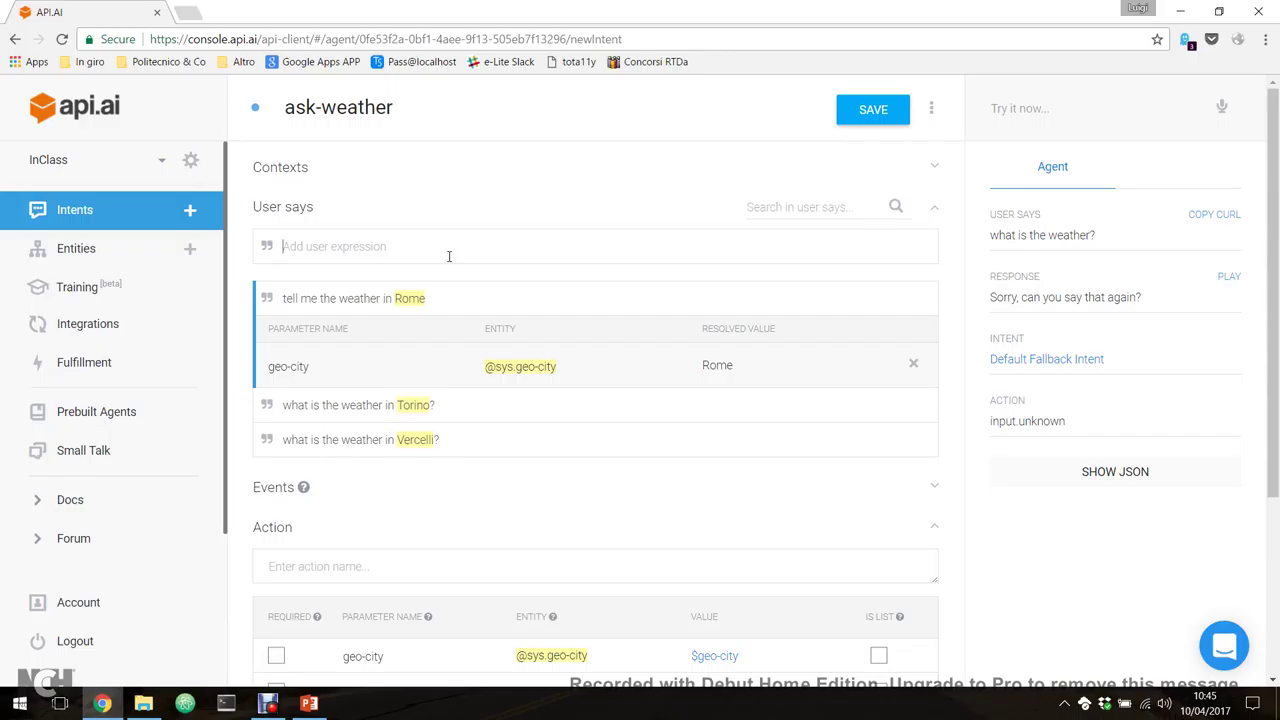
# Set the action name of the ask-weather intent to "ask.weather"
pyautogui.scroll(-1, 449, 256)
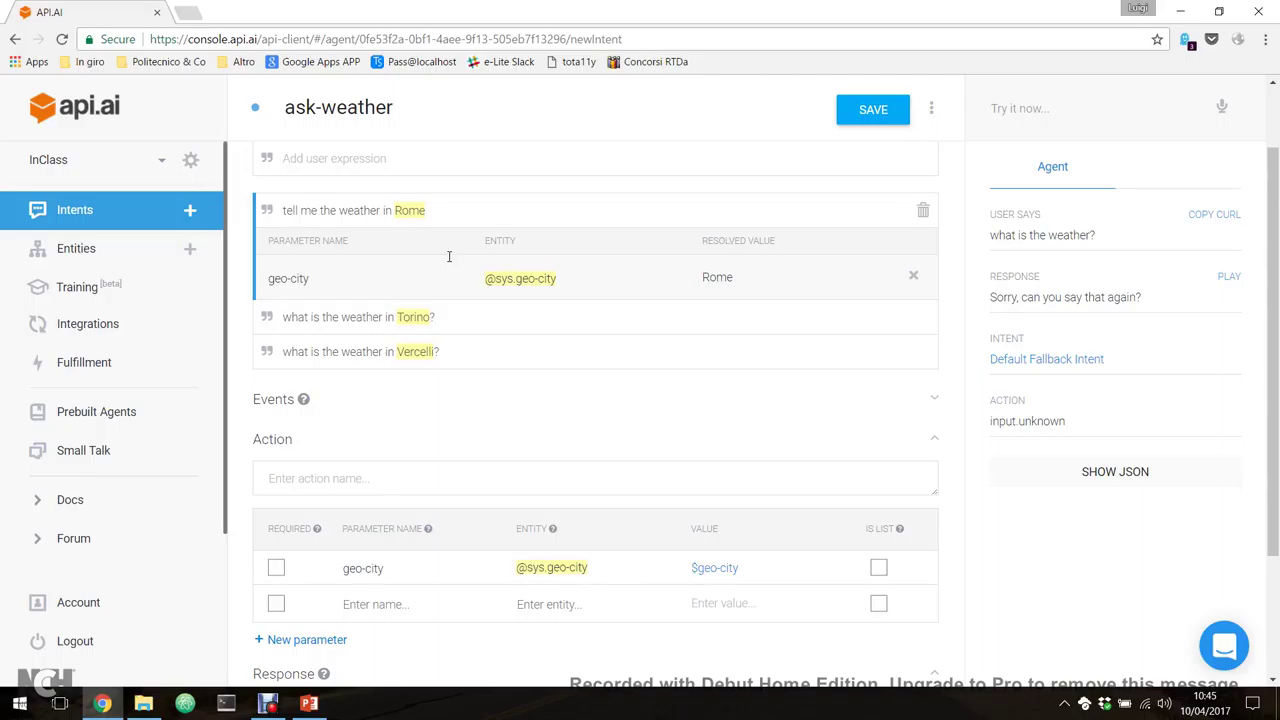
pyautogui.scroll(-1, 320, 400)
pyautogui.click(320, 408)
pyautogui.scroll(-1, 320, 408)
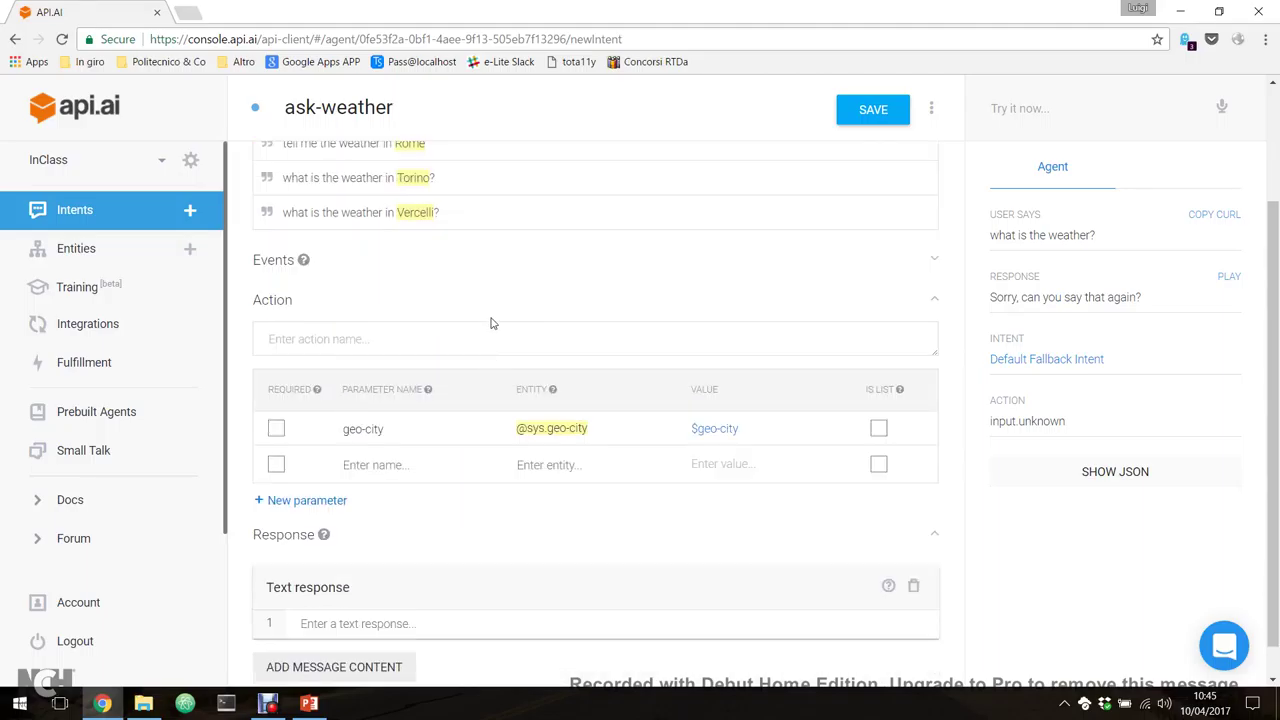
pyautogui.write('ssk.weather')
pyautogui.scroll(-1, 490, 323)
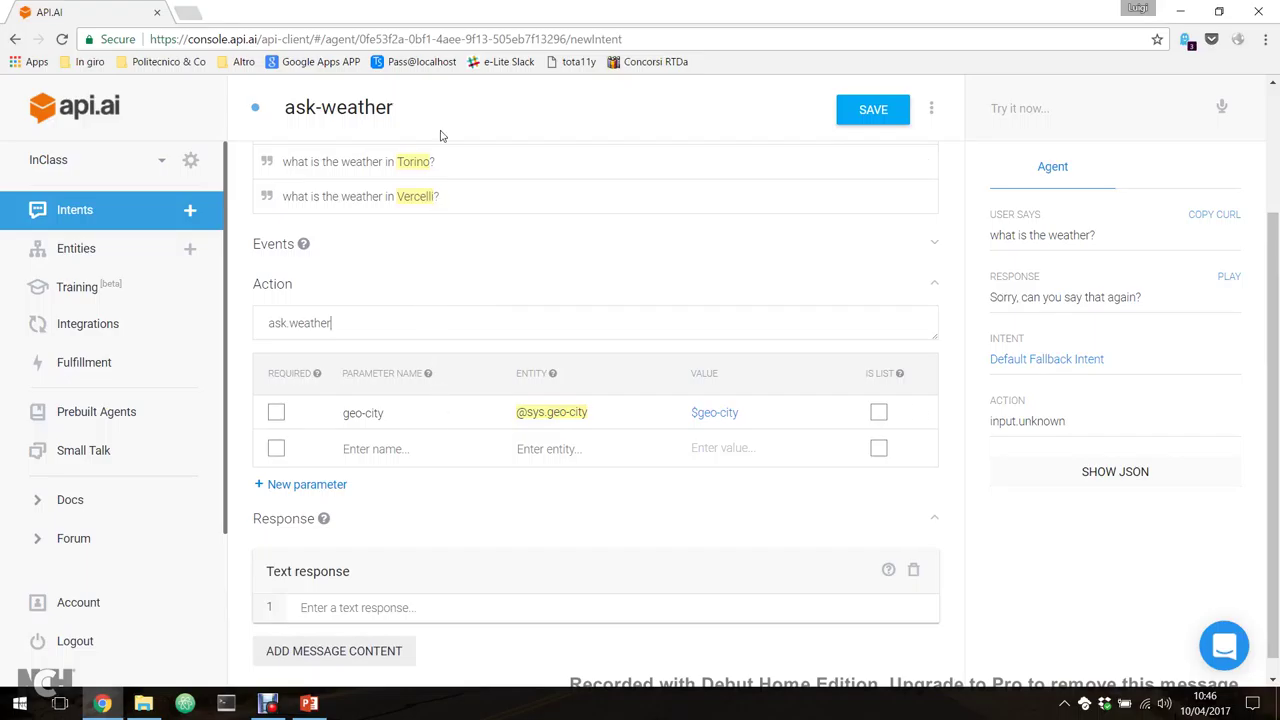
# Enter the text response "The weather in $geo-city is sunny.", inserting the suggested $geo-city parameter as the city
pyautogui.scroll(-1, 440, 360)
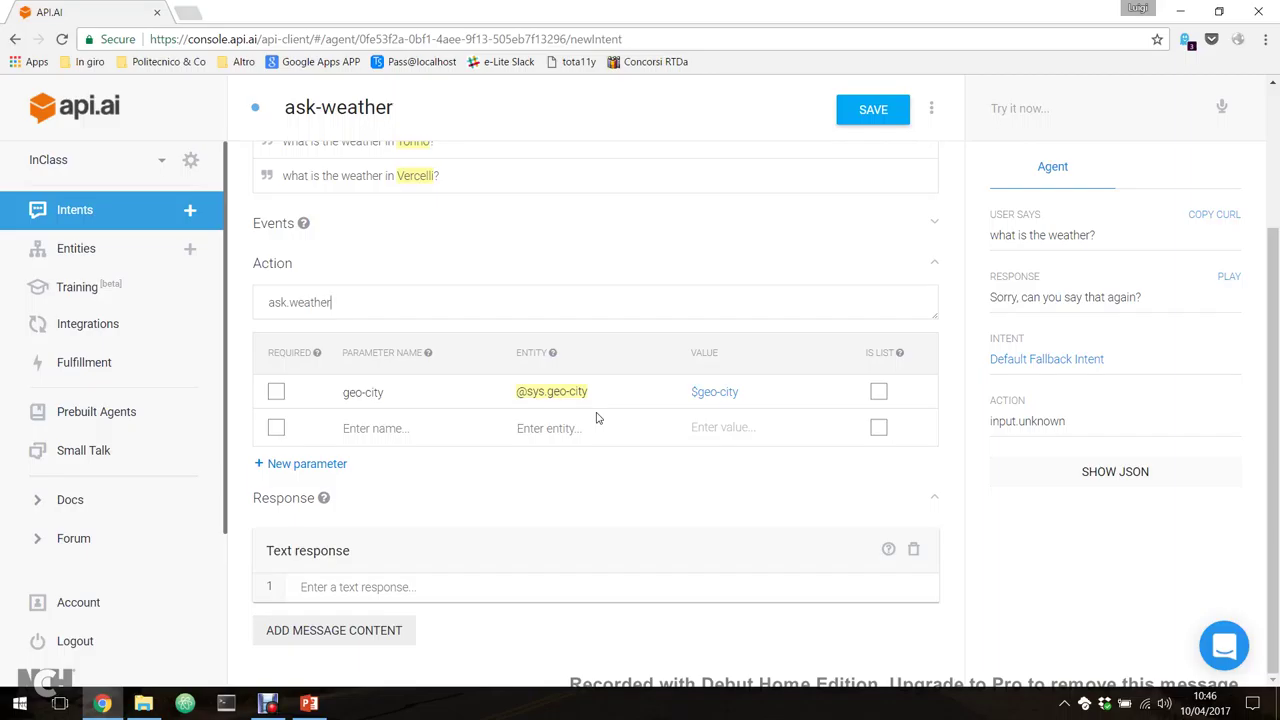
pyautogui.click(420, 586)
pyautogui.write('The weather ')
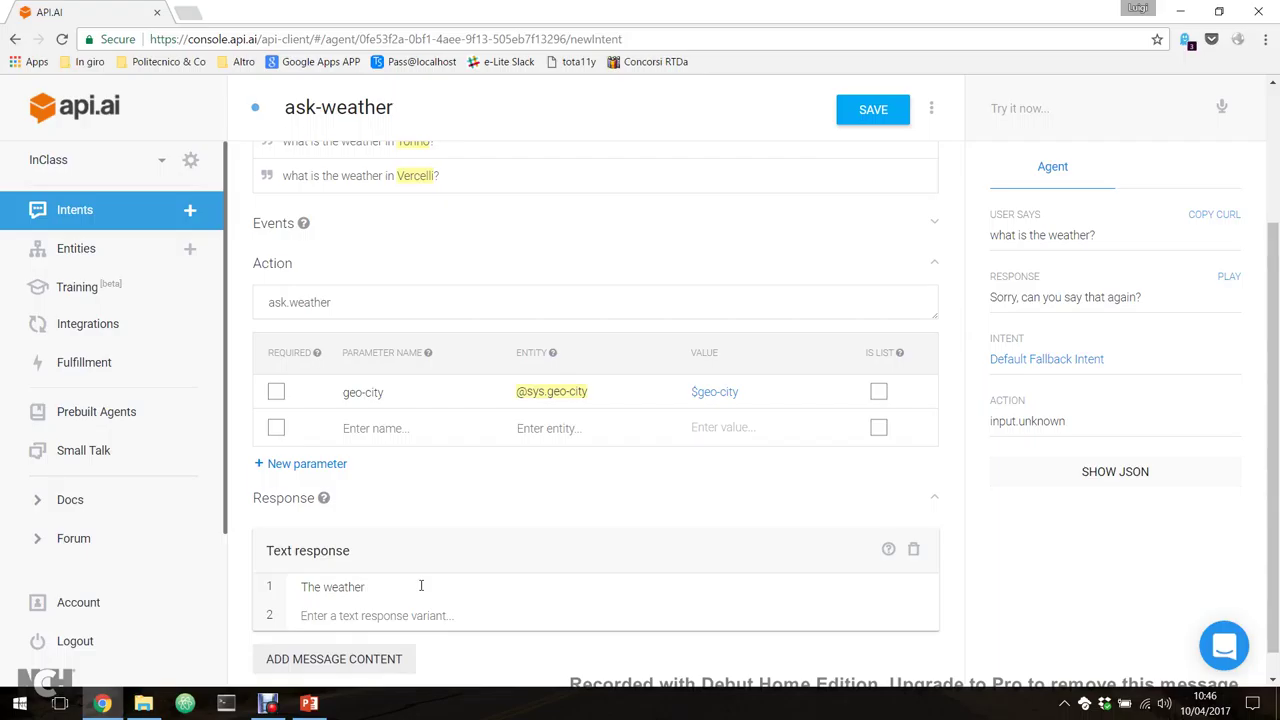
pyautogui.write('in')
pyautogui.write('is sunny')
pyautogui.press('Left')
pyautogui.press('Left')
pyautogui.press('Left')
pyautogui.press('Left')
pyautogui.press('Left')
pyautogui.press('Left')
pyautogui.press('Left')
pyautogui.press('Left')
pyautogui.write('$g')
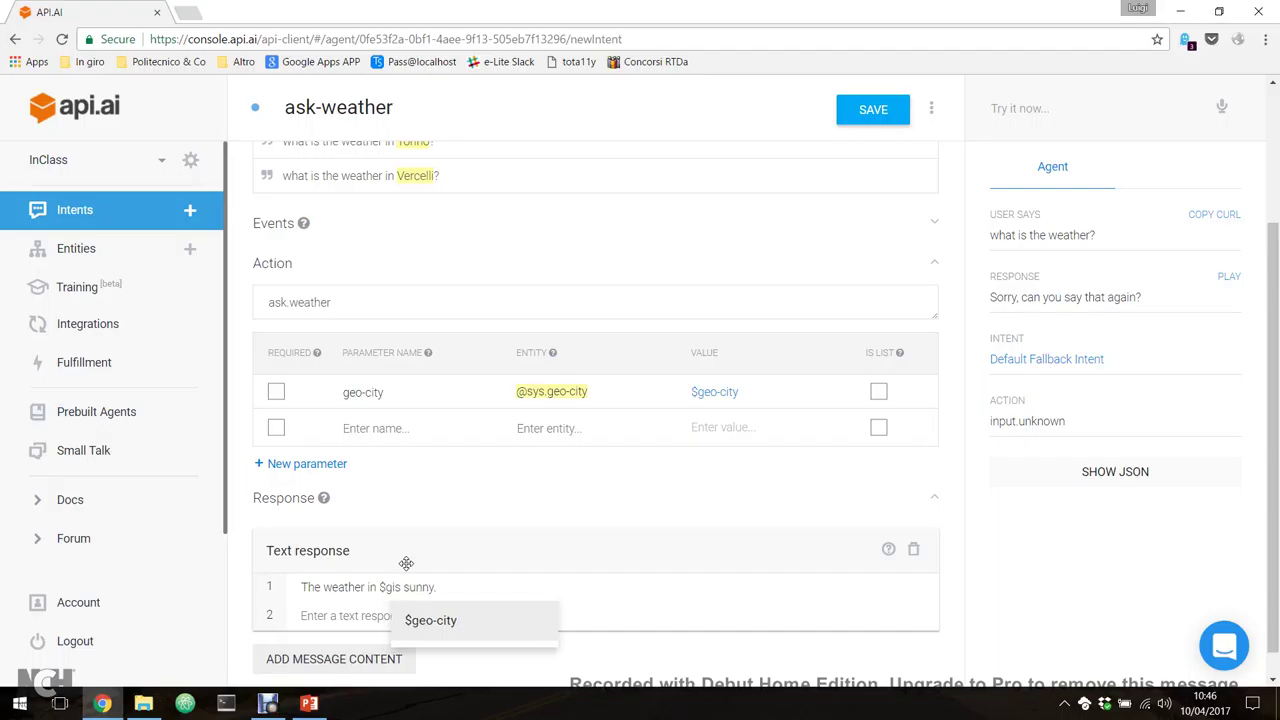
pyautogui.press('Return')
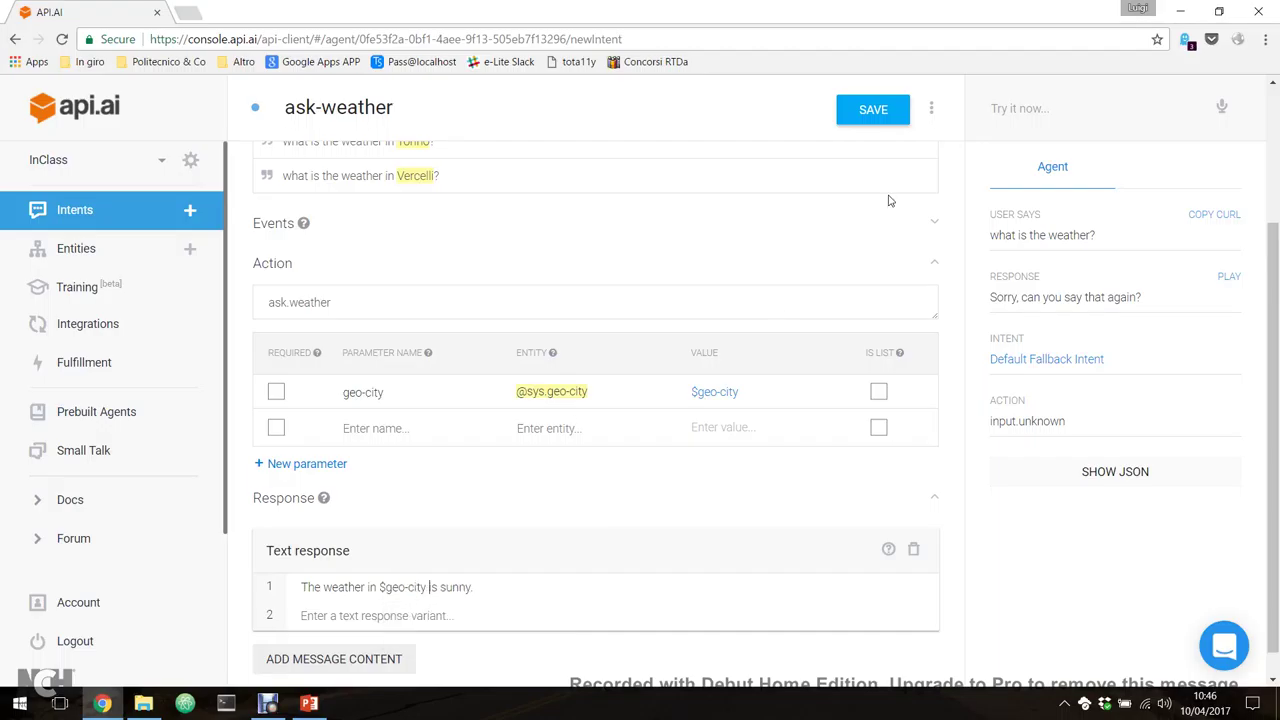
# Save the ask-weather intent and test the agent with the query "tell me the weather in Turin"
pyautogui.click(872, 118)
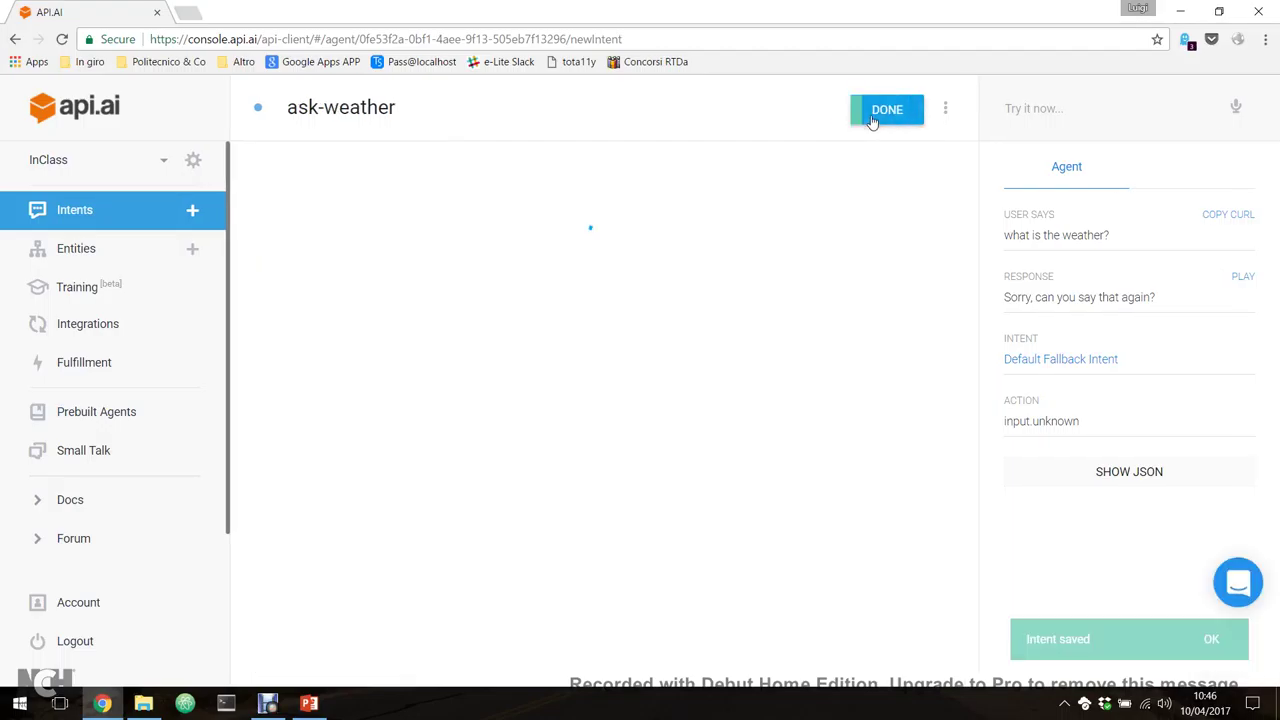
pyautogui.click(1014, 112)
pyautogui.write('tell ')
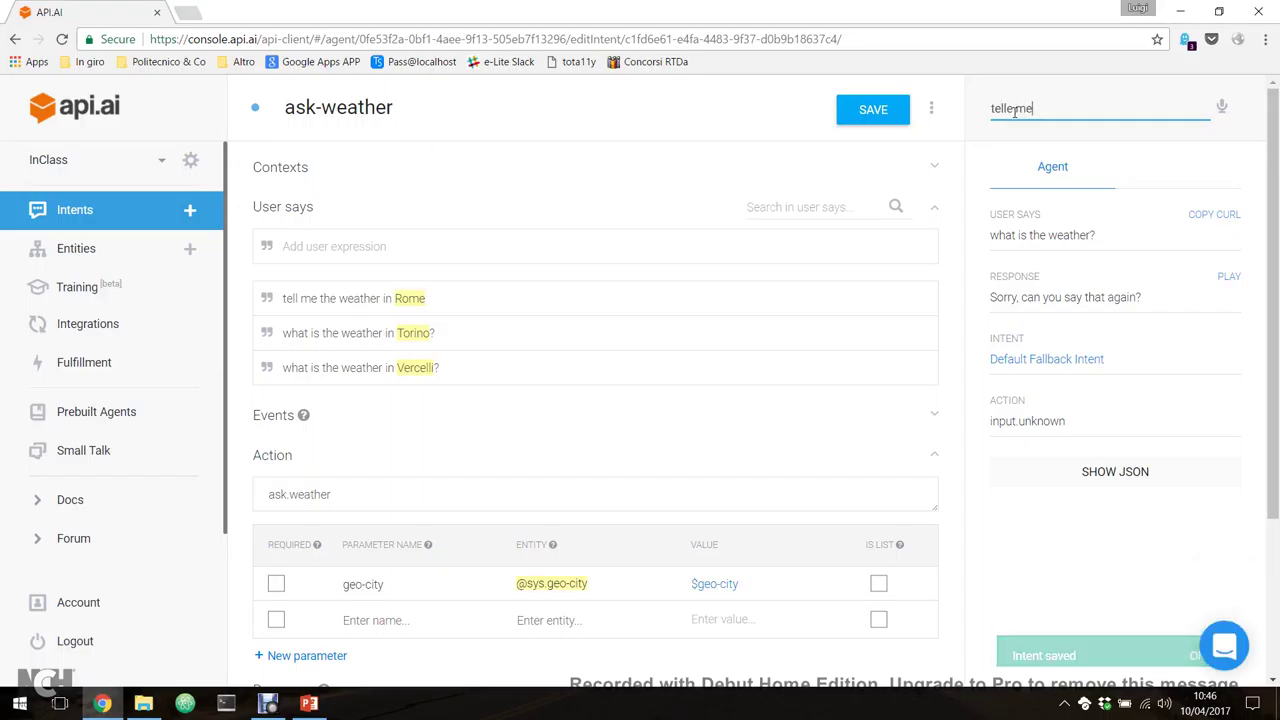
pyautogui.write('me the weather in Tori')
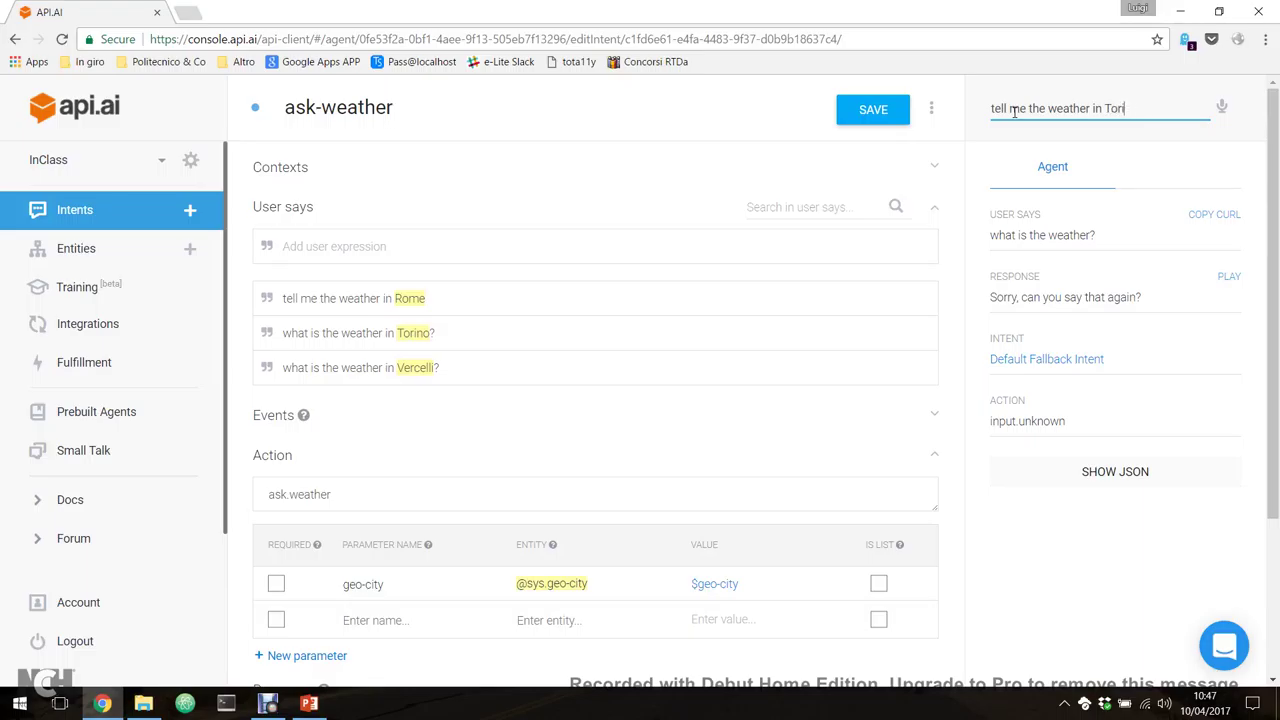
pyautogui.press('BackSpace')
pyautogui.press('BackSpace')
pyautogui.press('BackSpace')
pyautogui.write('urin')
pyautogui.press('Return')
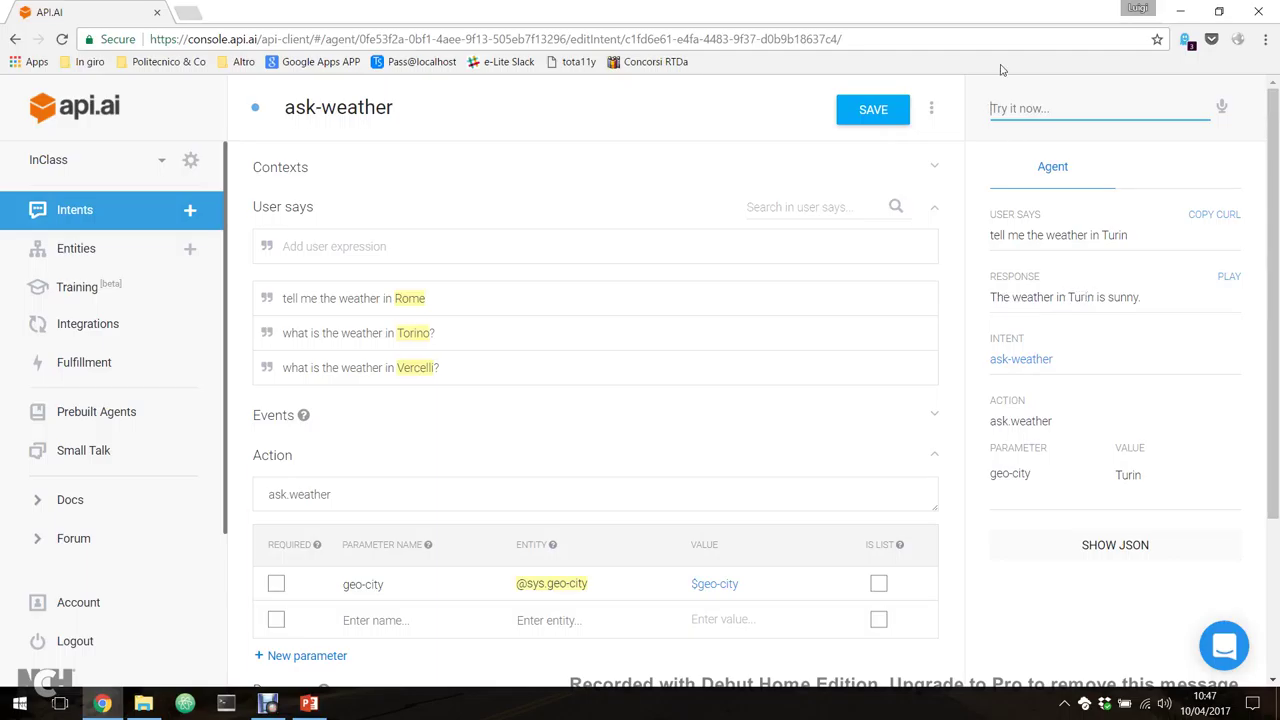
# Test the agent with the query "what is the weather in Catania?"
pyautogui.write('what is')
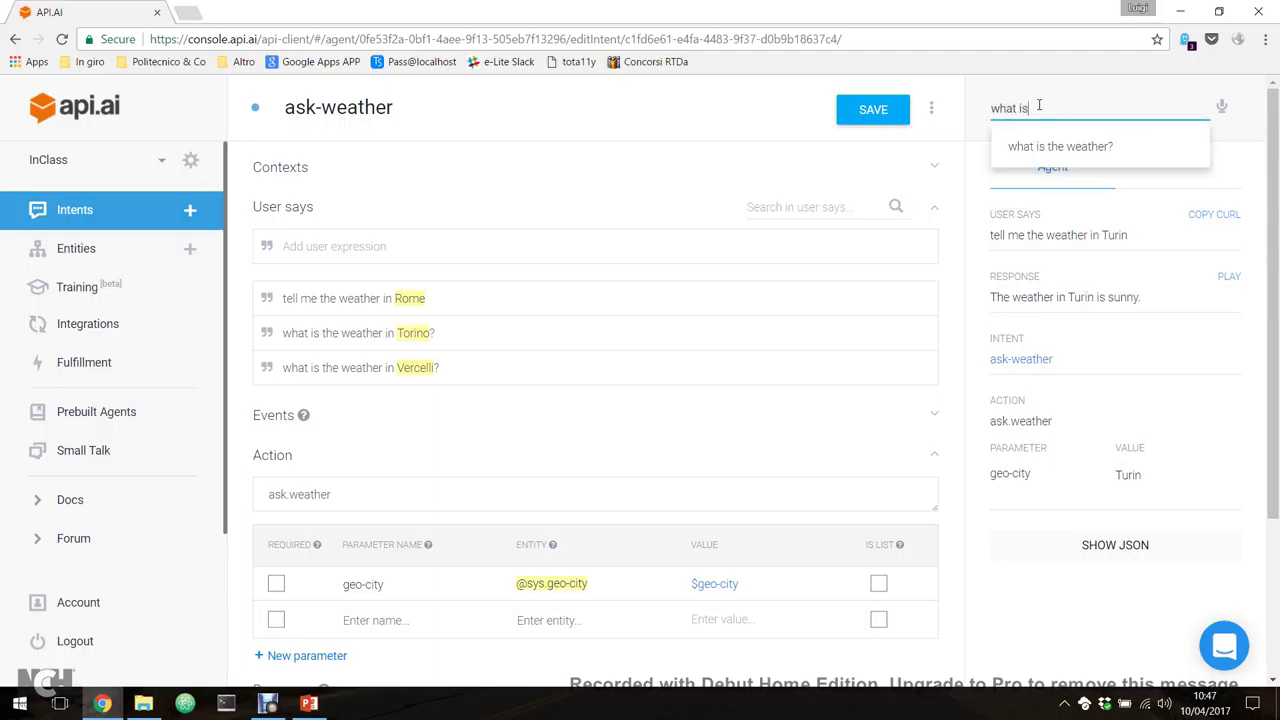
pyautogui.write(' the weather in ')
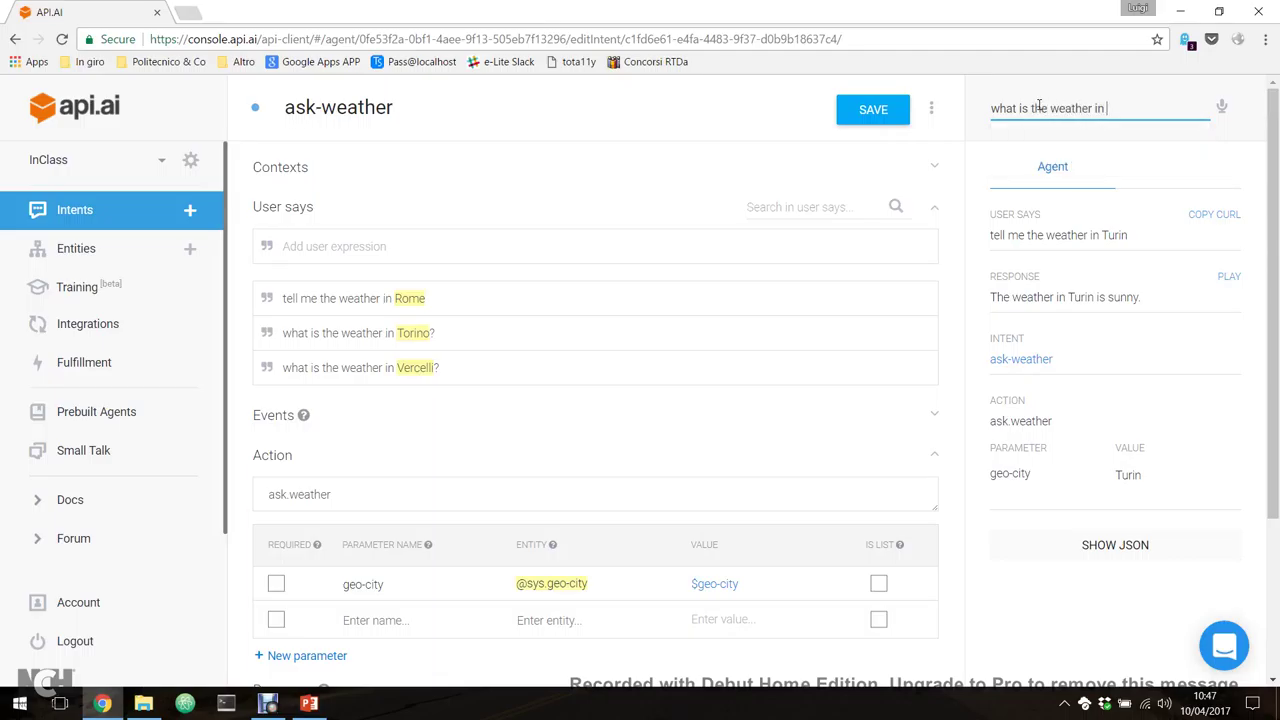
pyautogui.write('Catania?')
pyautogui.press('Return')
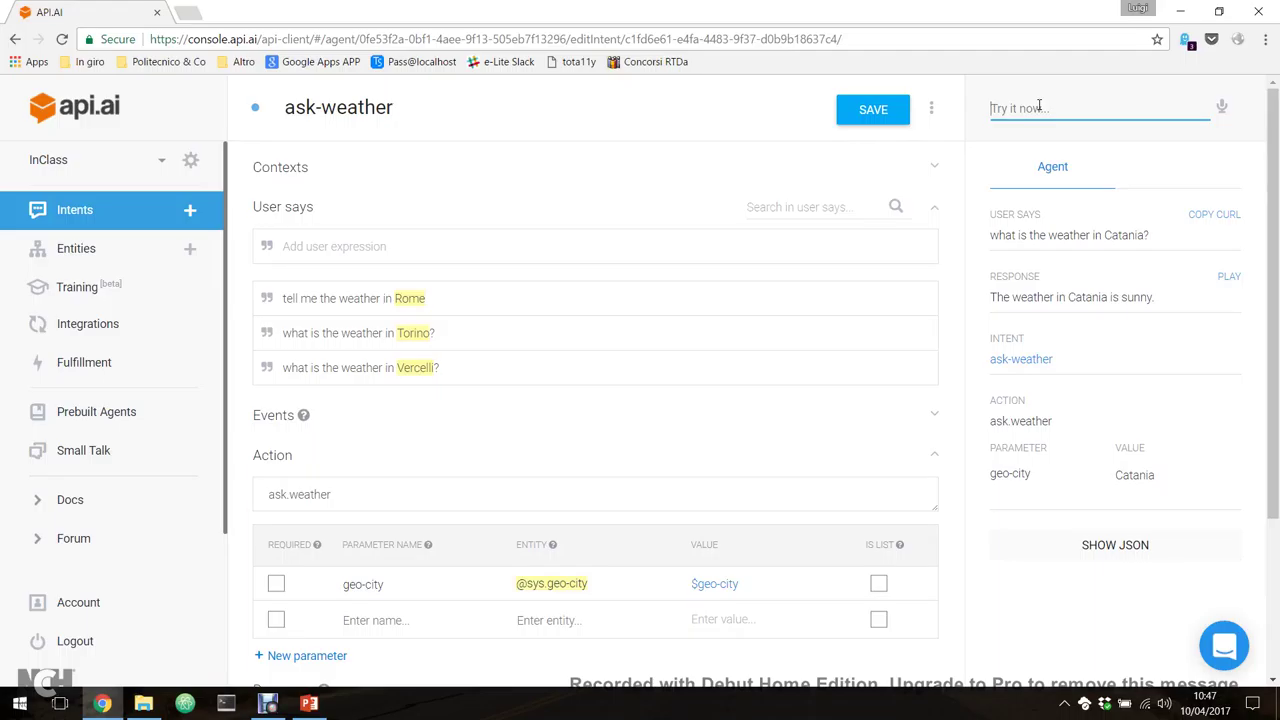
# Test the agent with the city-less query "what is the weather?"
pyautogui.write('what i')
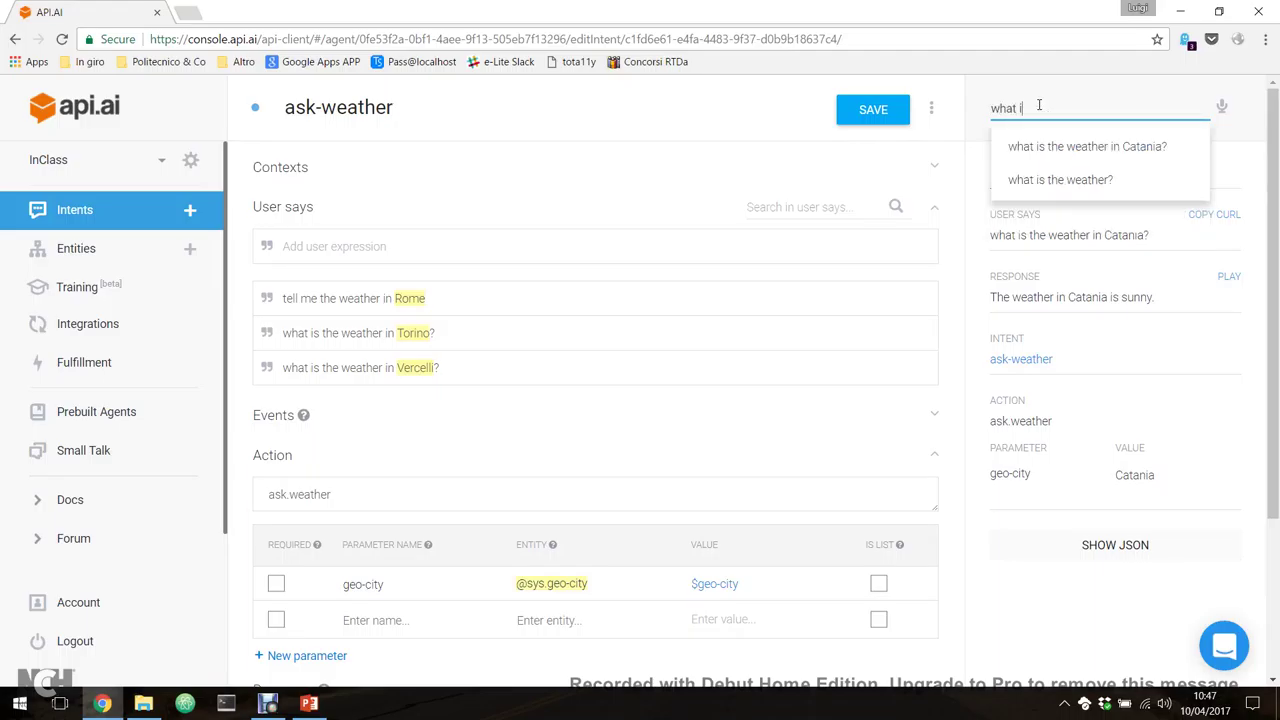
pyautogui.write('s the weather?')
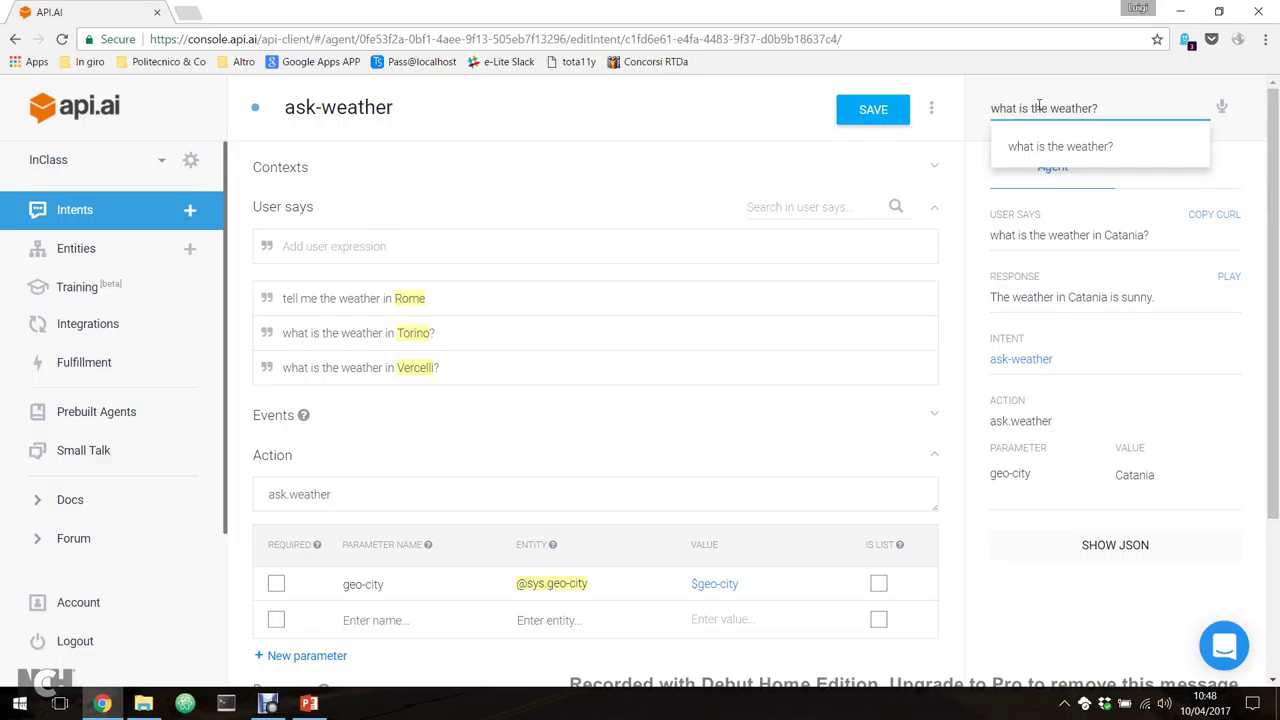
pyautogui.press('Return')
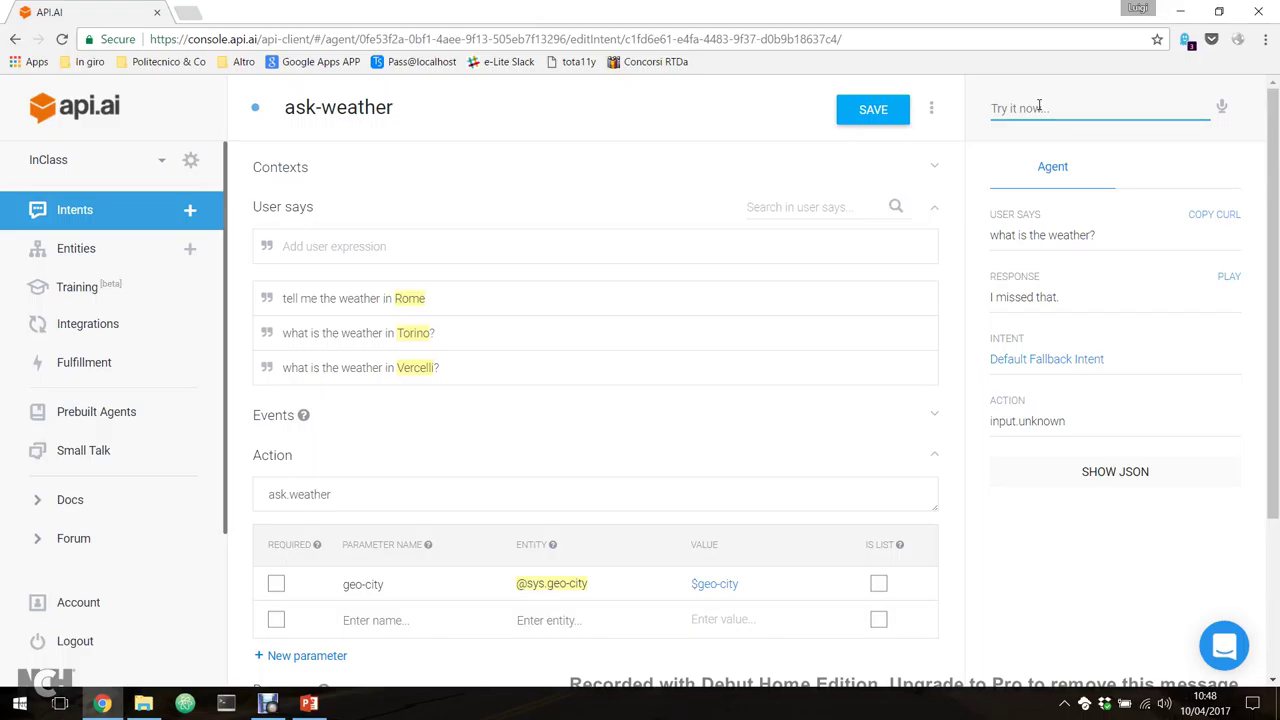
# Make the geo-city parameter required and define its prompts "Where?" and "In which city?"
pyautogui.scroll(-2, 990, 122)
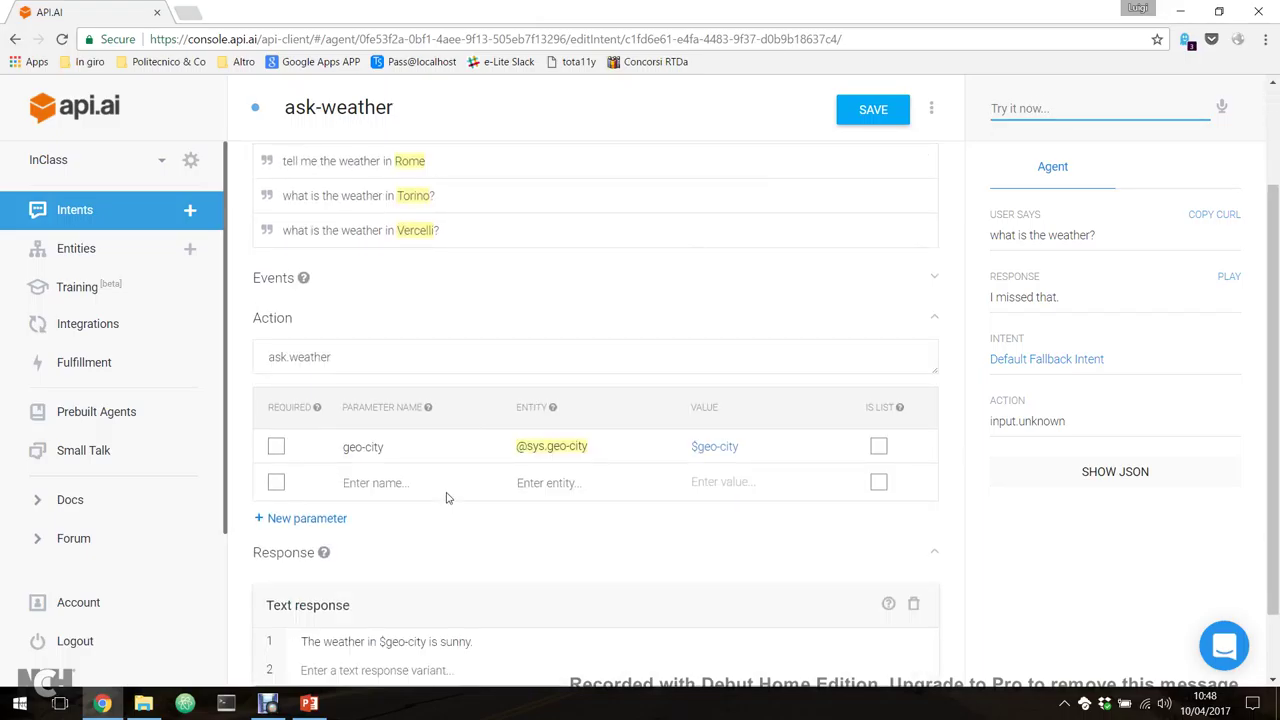
pyautogui.click(277, 447)
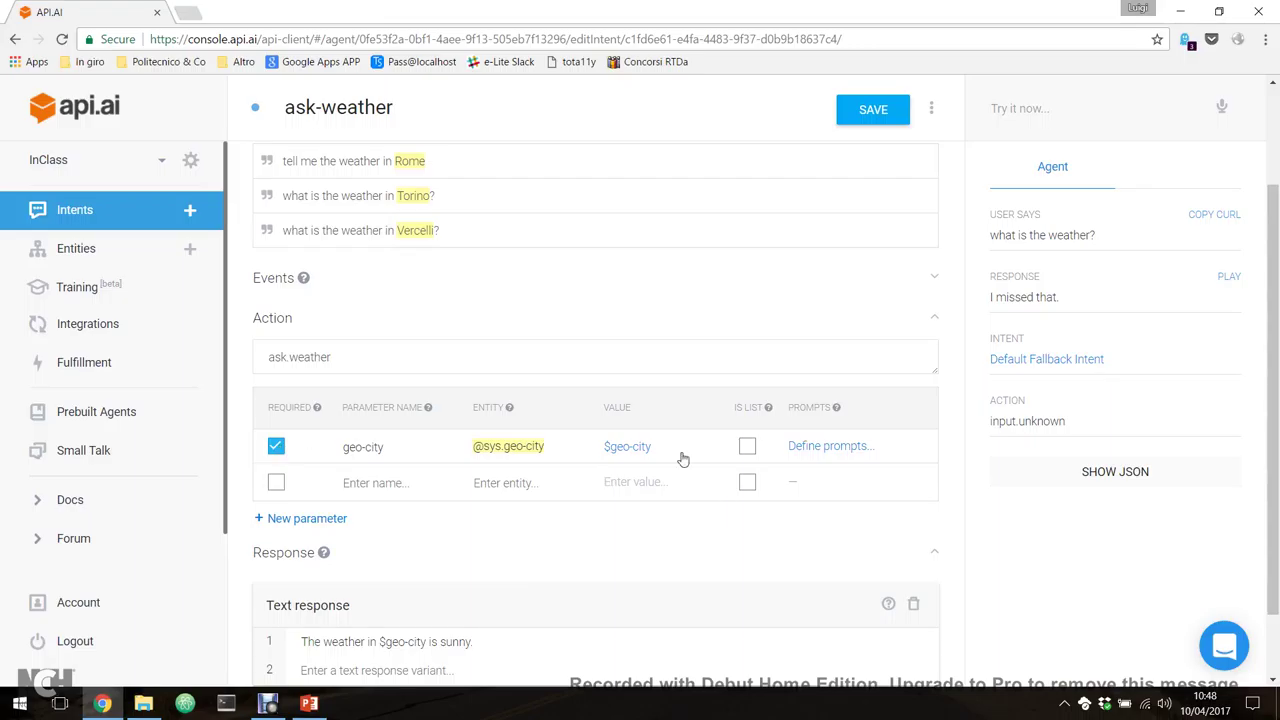
pyautogui.click(828, 453)
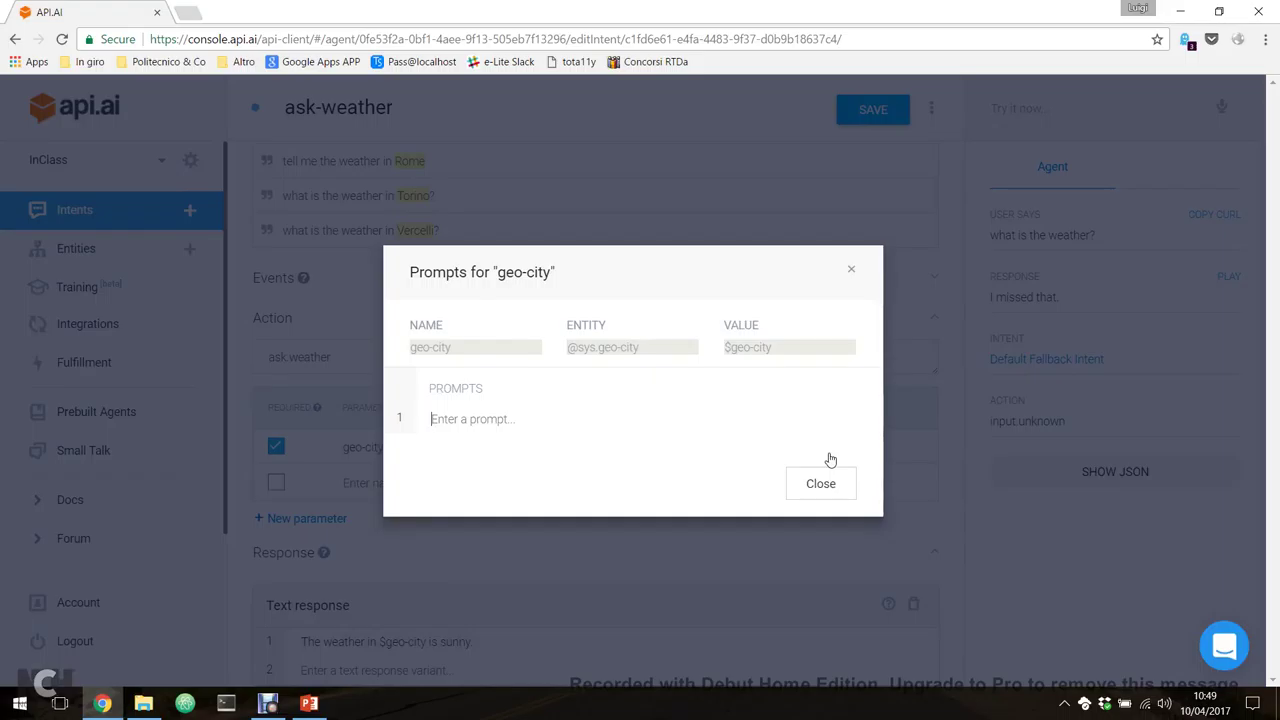
pyautogui.write('Wh')
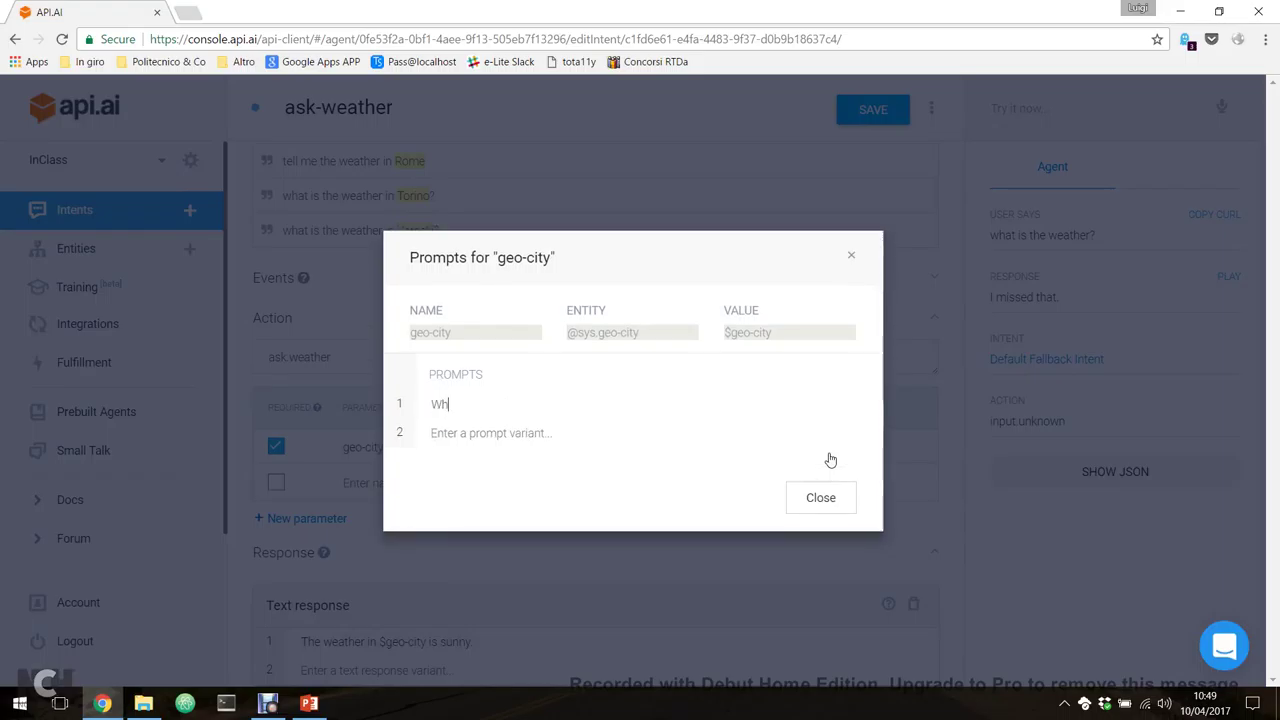
pyautogui.write('ere?')
pyautogui.click(509, 427)
pyautogui.write('In')
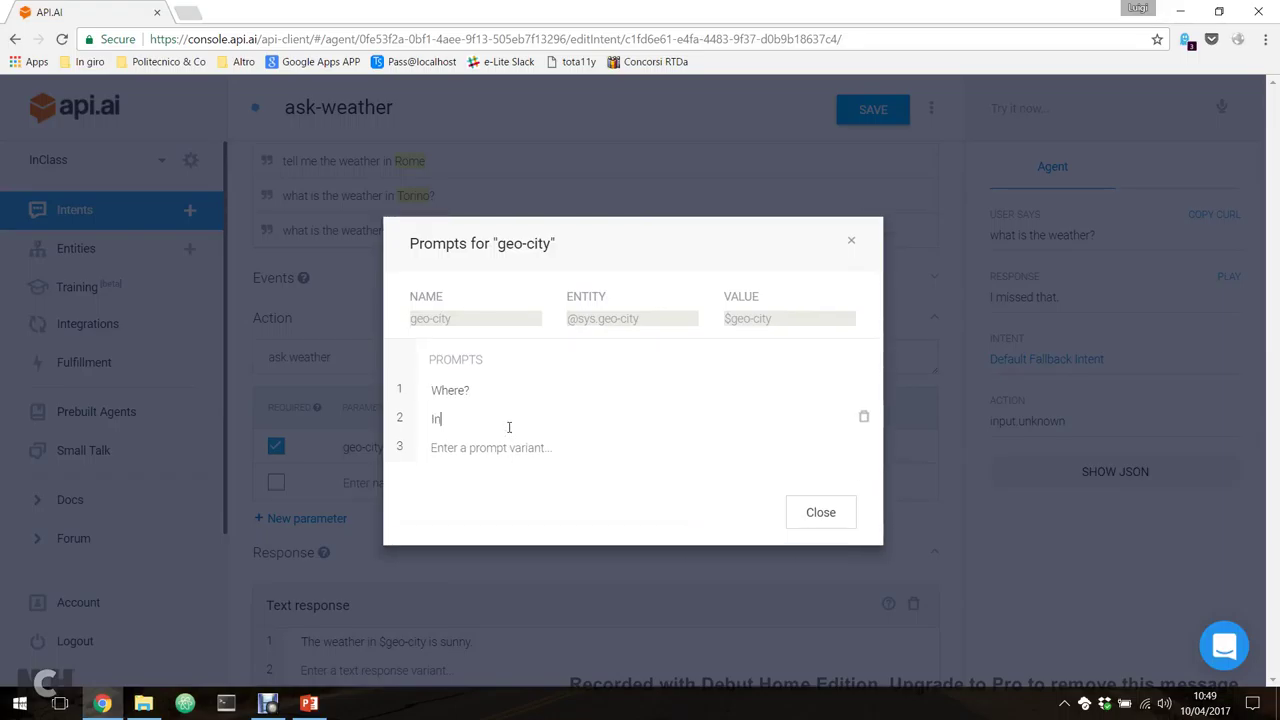
pyautogui.write(' which city?')
pyautogui.click(800, 514)
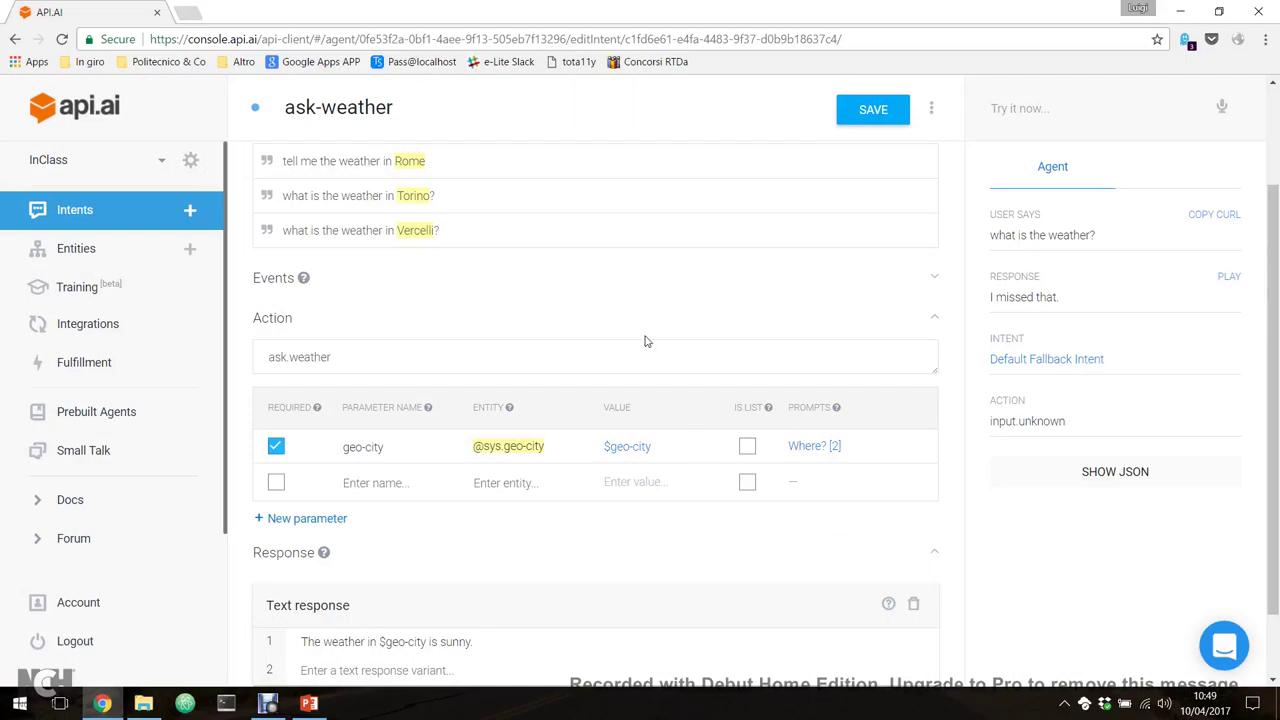
# Add the user expression "what is the weather?" to the ask-weather intent
pyautogui.scroll(2, 645, 341)
pyautogui.write('what is the weather')
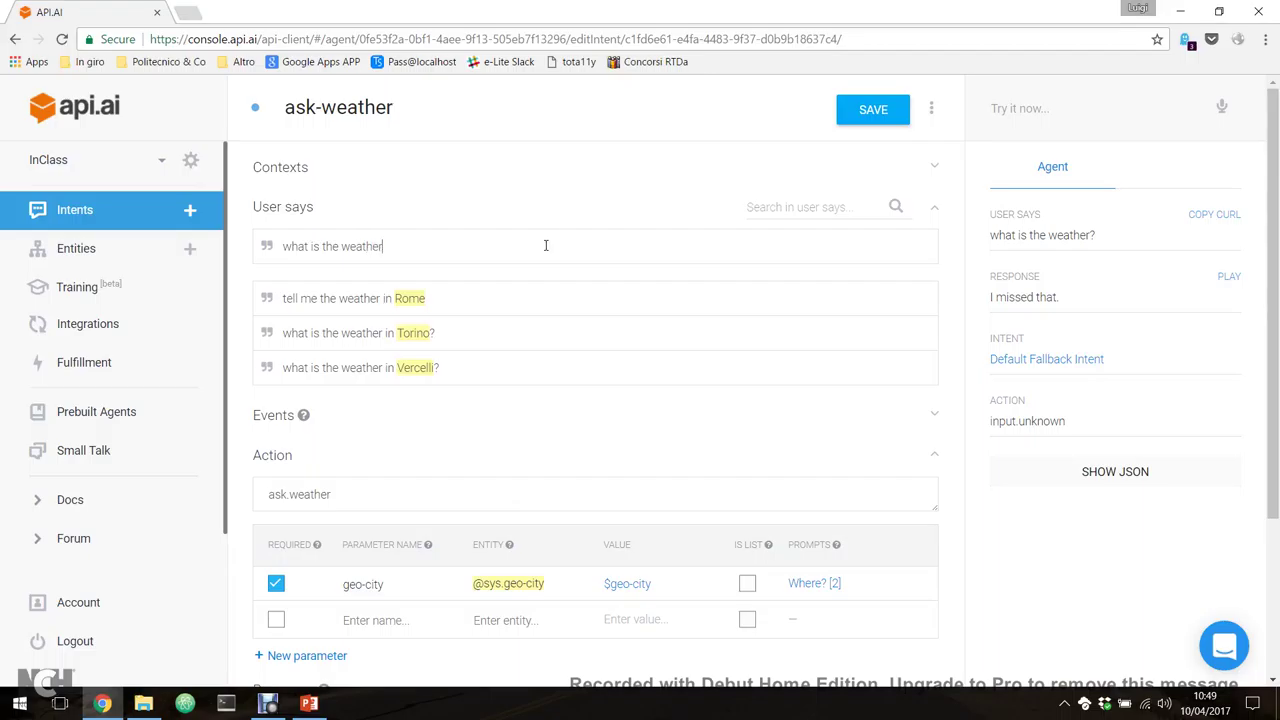
pyautogui.write('?')
pyautogui.press('Return')
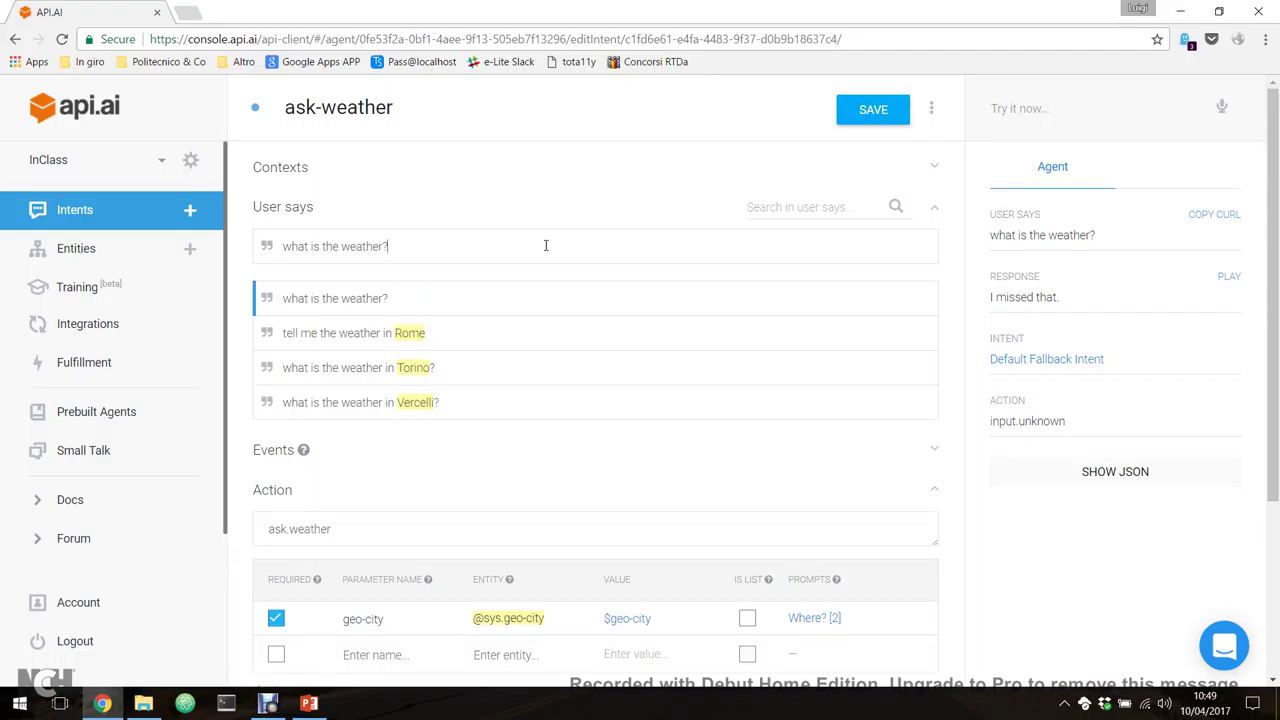
# Add the user expression "tell me the weather" and save the ask-weather intent
pyautogui.press('BackSpace')
pyautogui.press('BackSpace')
pyautogui.press('BackSpace')
pyautogui.press('BackSpace')
pyautogui.press('BackSpace')
pyautogui.press('BackSpace')
pyautogui.press('BackSpace')
pyautogui.press('BackSpace')
pyautogui.press('BackSpace')
pyautogui.press('BackSpace')
pyautogui.press('BackSpace')
pyautogui.press('BackSpace')
pyautogui.press('BackSpace')
pyautogui.press('BackSpace')
pyautogui.press('BackSpace')
pyautogui.press('BackSpace')
pyautogui.press('BackSpace')
pyautogui.press('BackSpace')
pyautogui.press('BackSpace')
pyautogui.press('BackSpace')
pyautogui.write('tell me the weather')
pyautogui.press('Return')
pyautogui.click(864, 109)
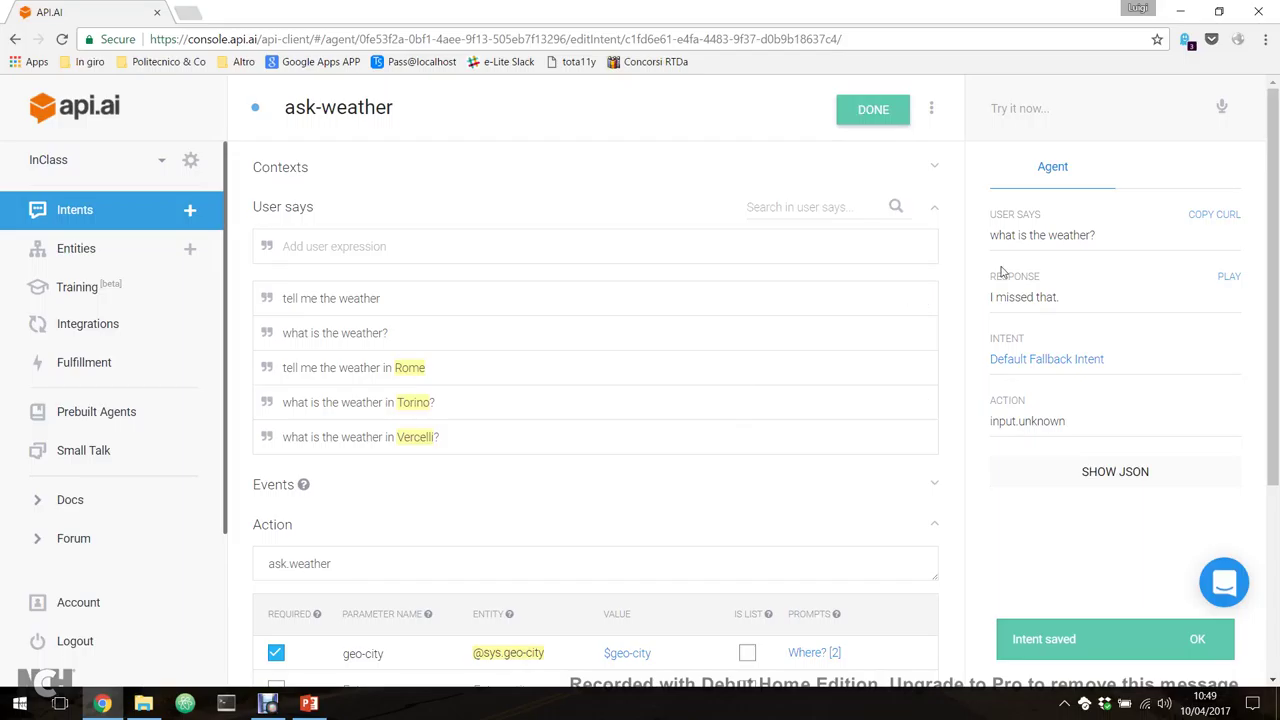
# Test the saved intent with the query "what is the weather?"
pyautogui.click(1050, 104)
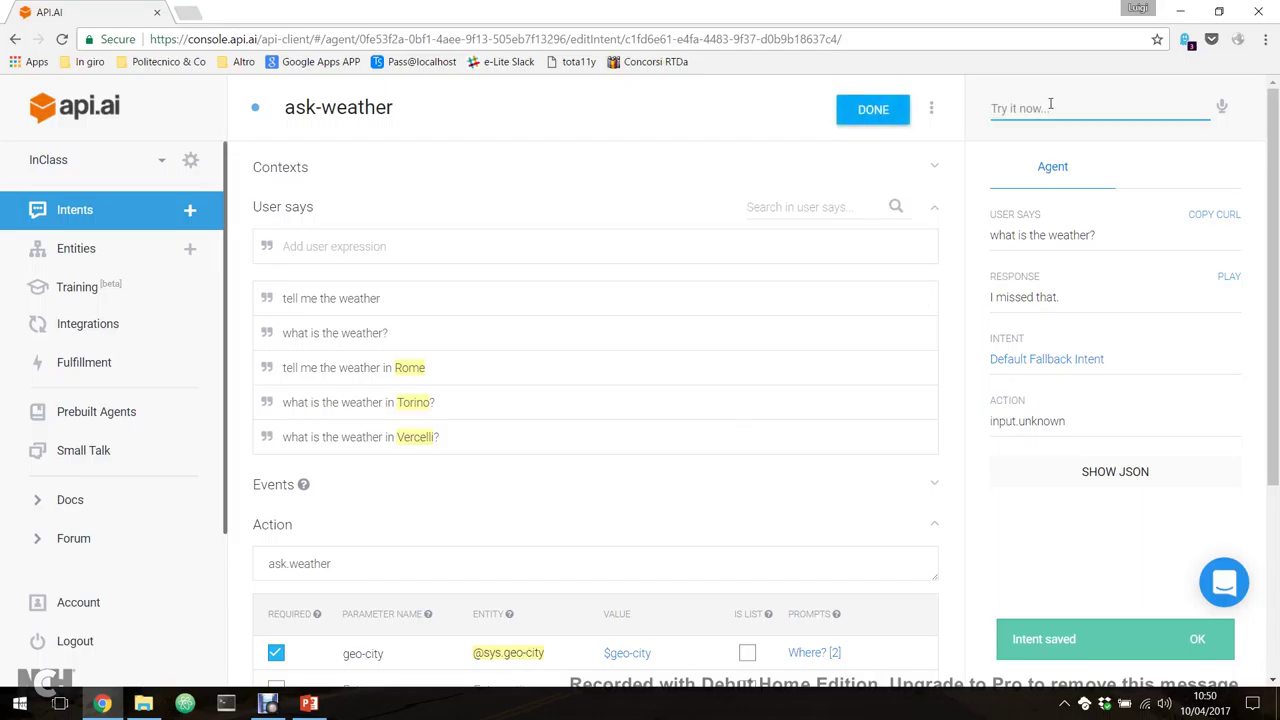
pyautogui.write('what is the w')
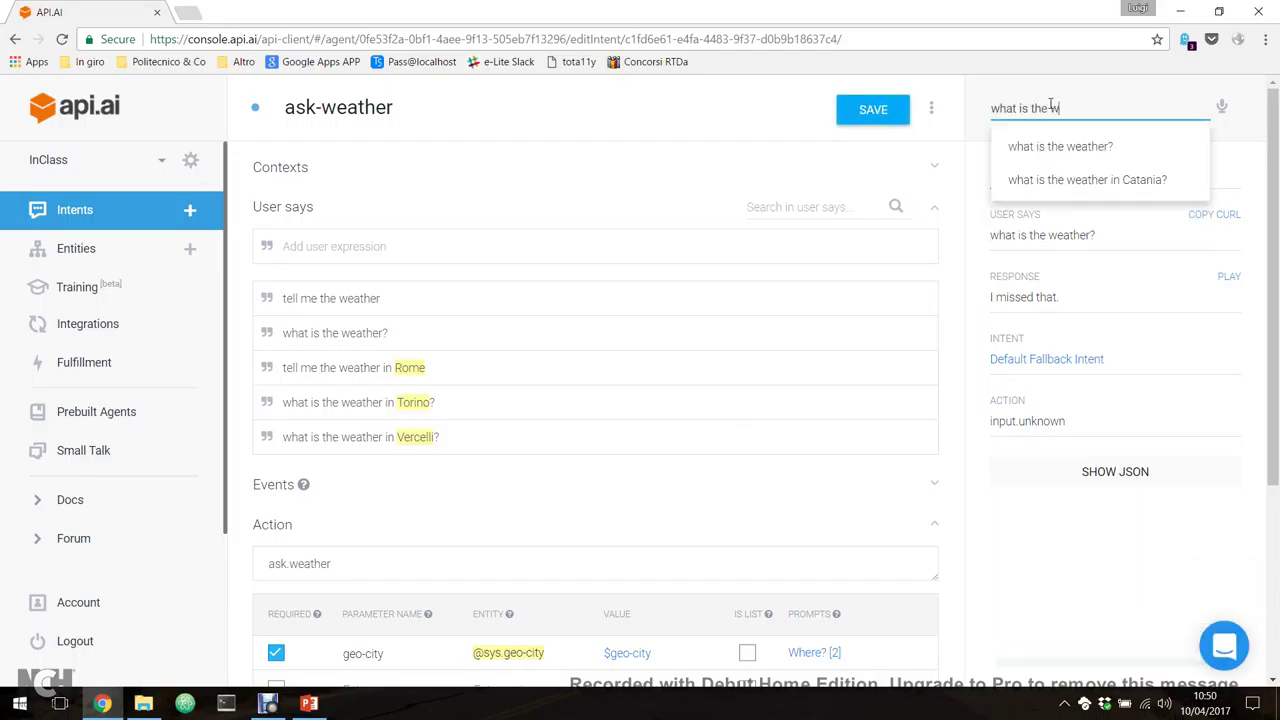
pyautogui.write('eather?')
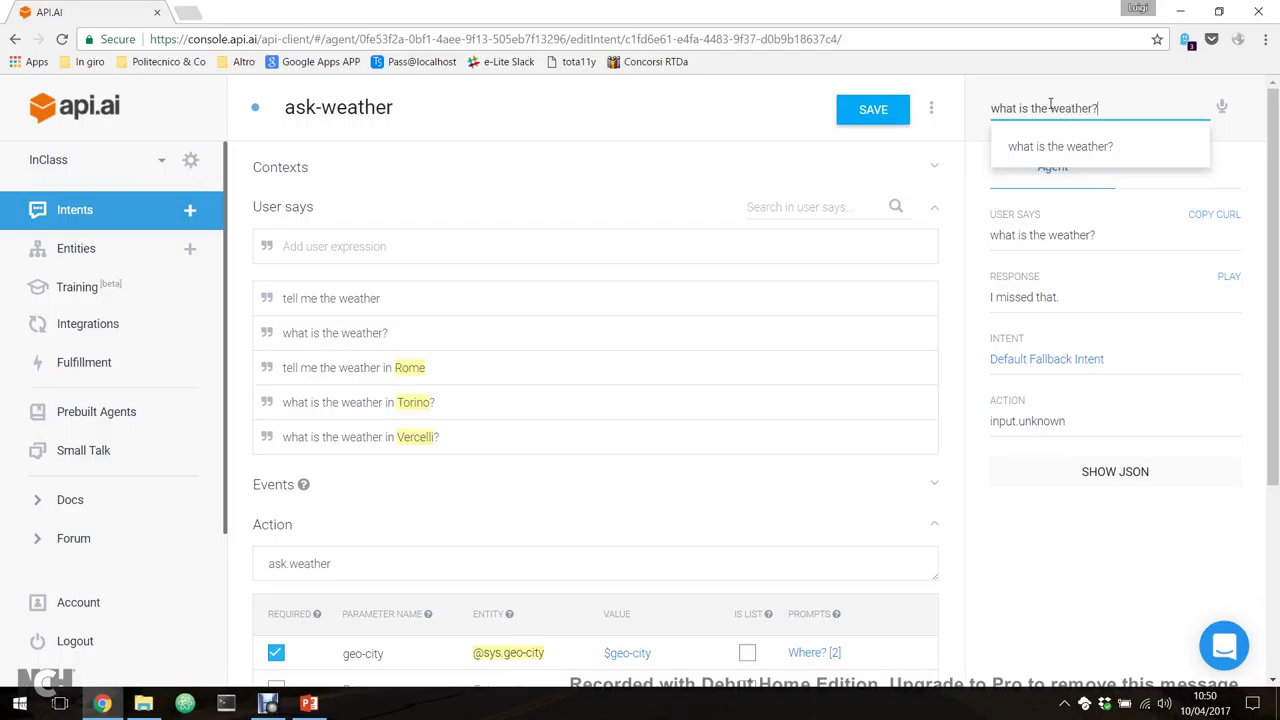
pyautogui.press('Return')
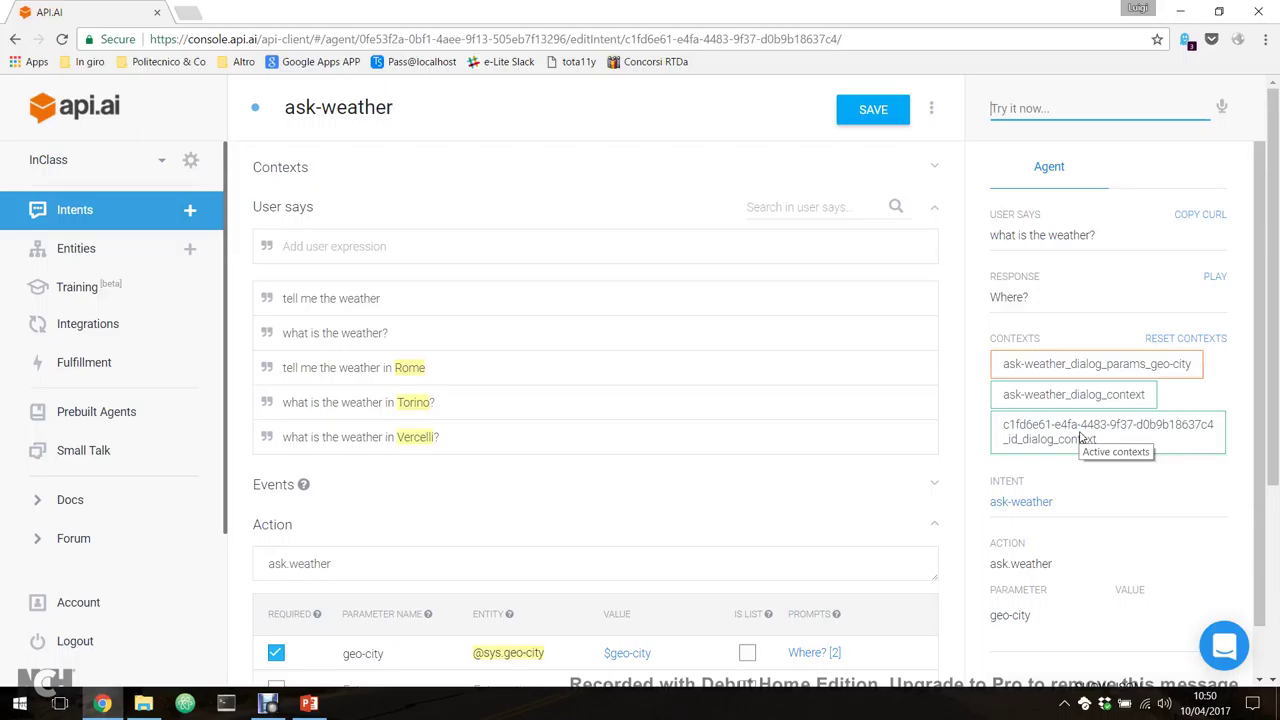
# Answer the agent's city prompts with "in Vercelli" and with "in Rome"
pyautogui.write('i')
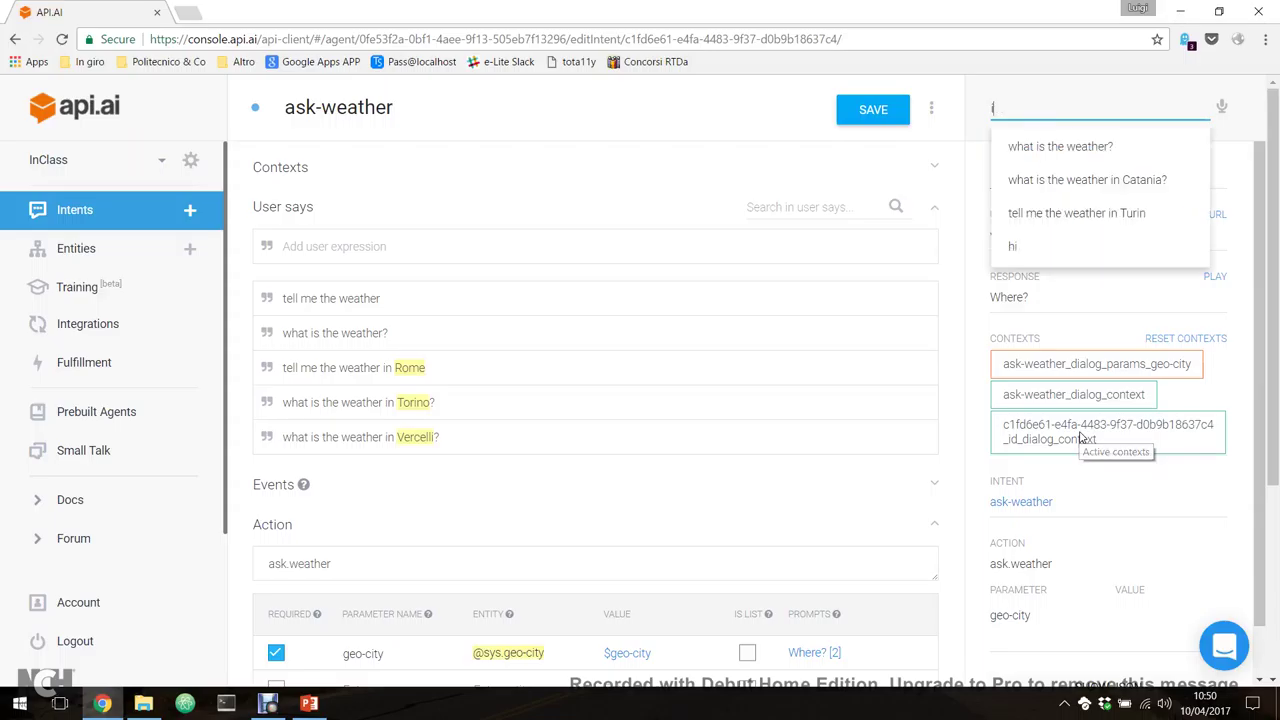
pyautogui.write('n Vercelli')
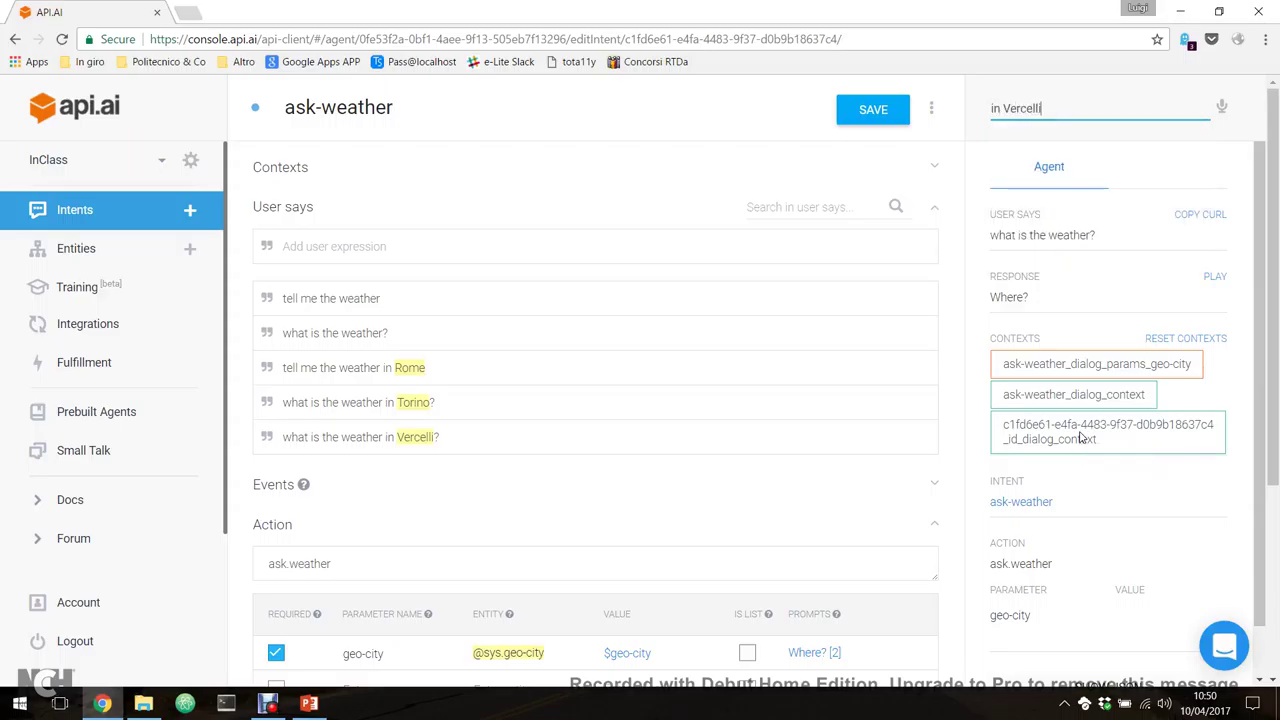
pyautogui.press('Return')
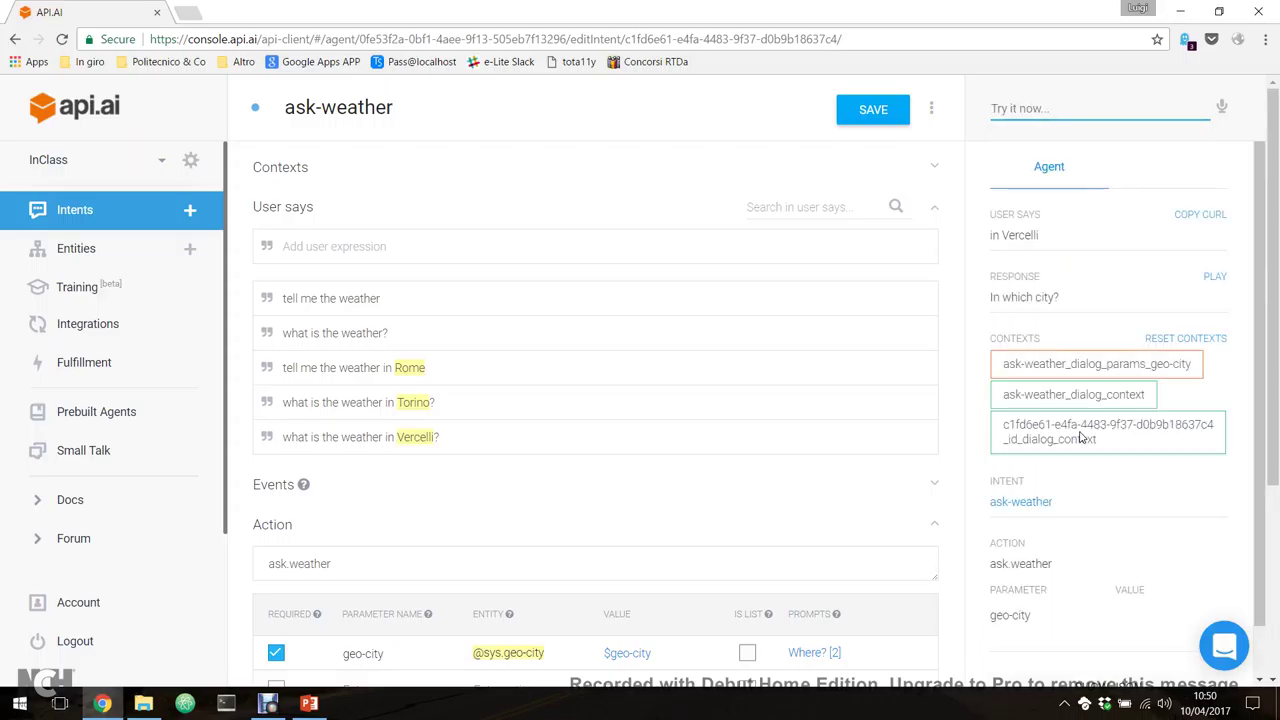
pyautogui.write('in Rome')
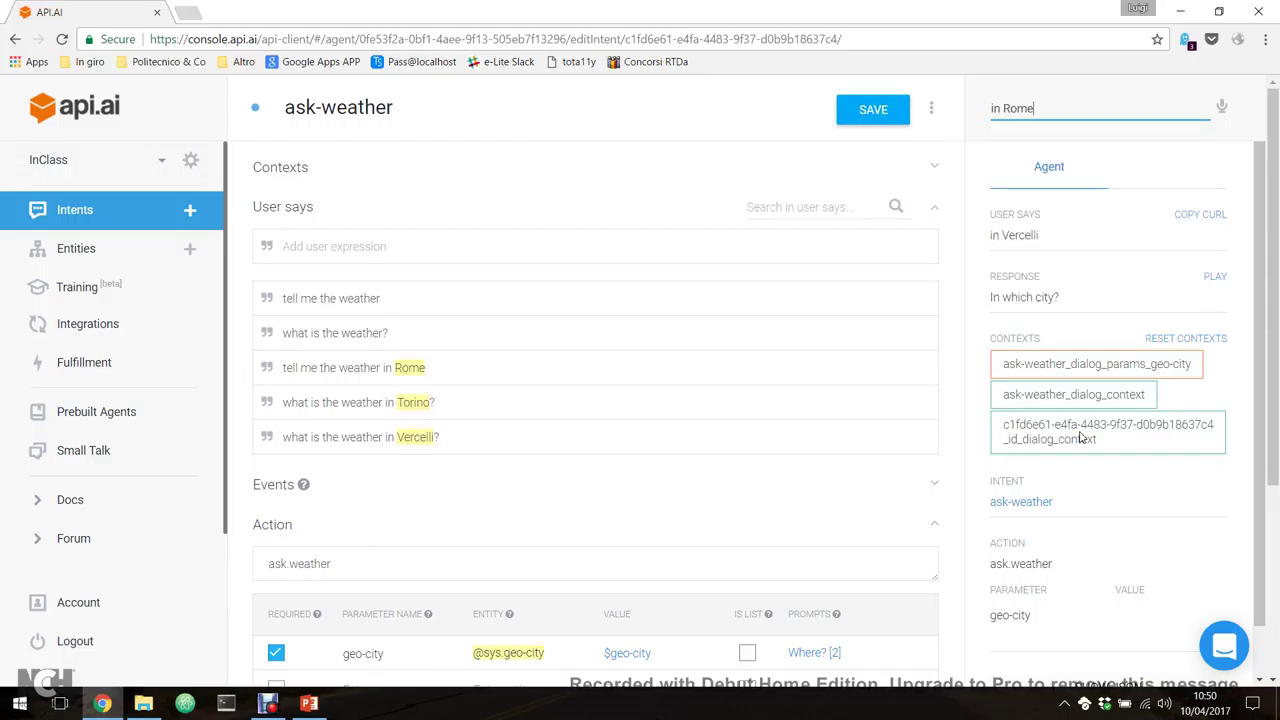
pyautogui.press('Return')
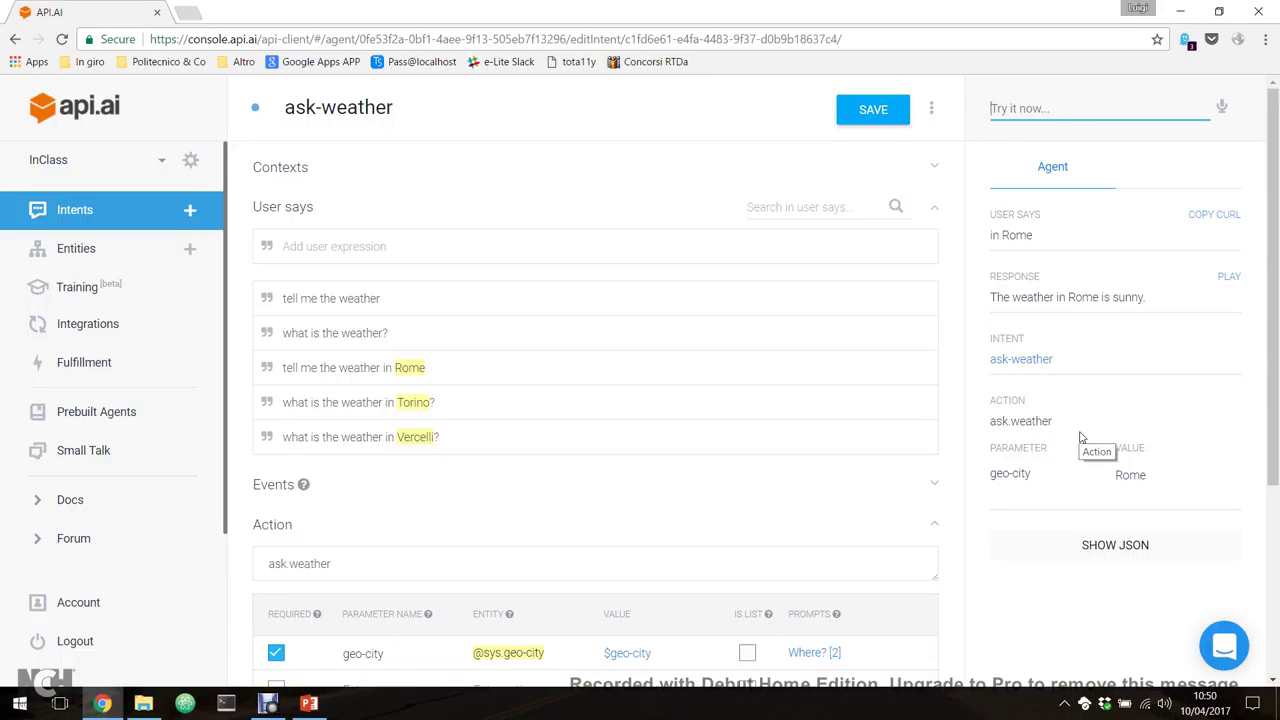
# Test the agent with "tell me the weather" and answer its city prompt with "in Turin"
pyautogui.write('wha')
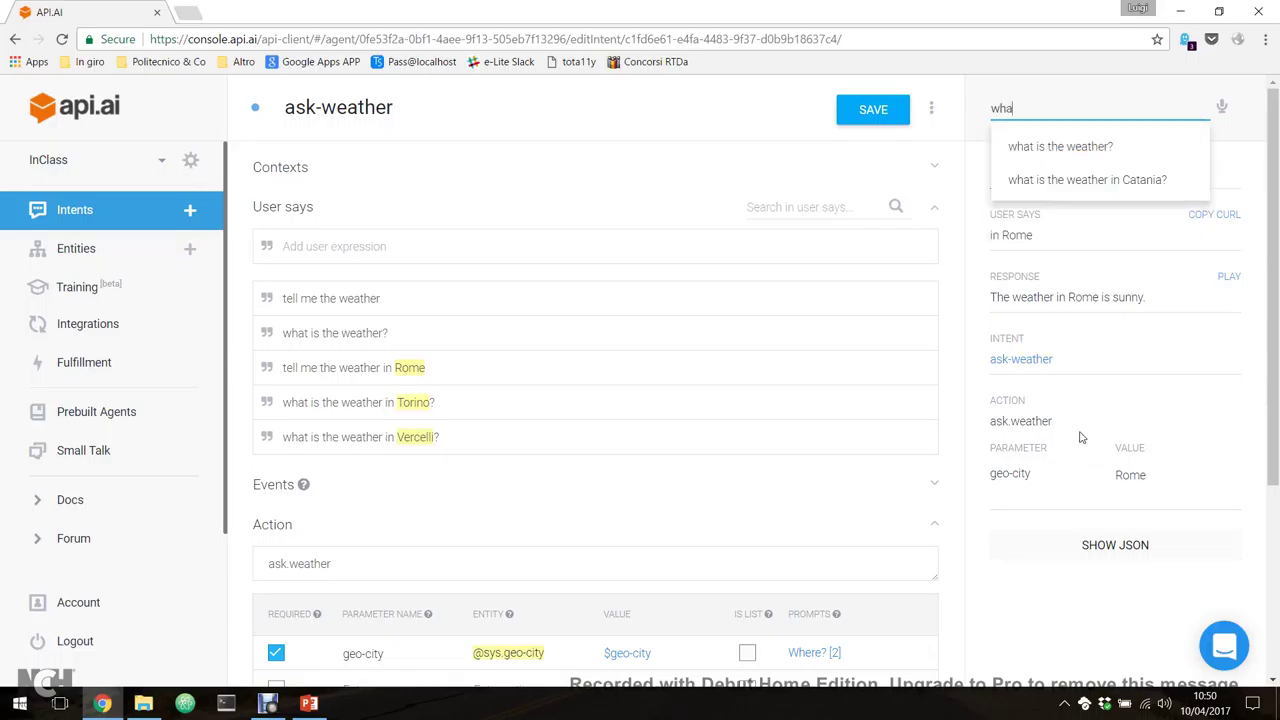
pyautogui.press('BackSpace')
pyautogui.press('BackSpace')
pyautogui.press('BackSpace')
pyautogui.write('te')
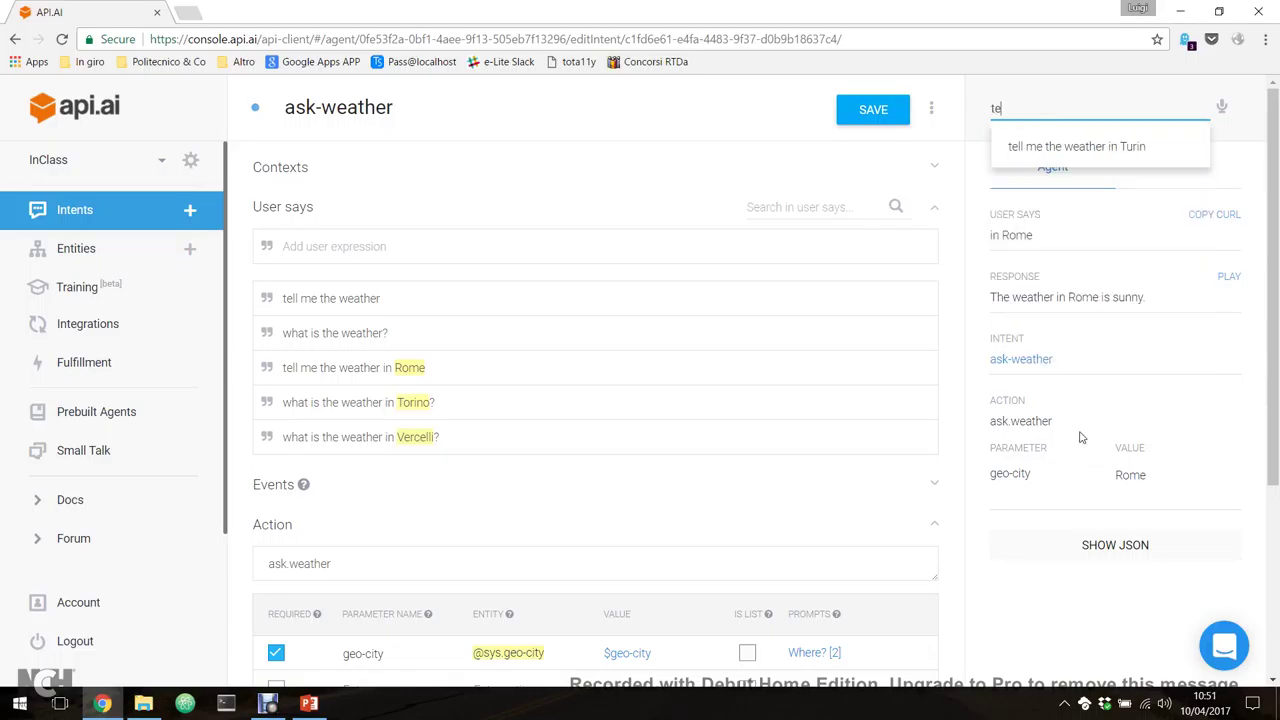
pyautogui.write('ll me the weather')
pyautogui.press('Return')
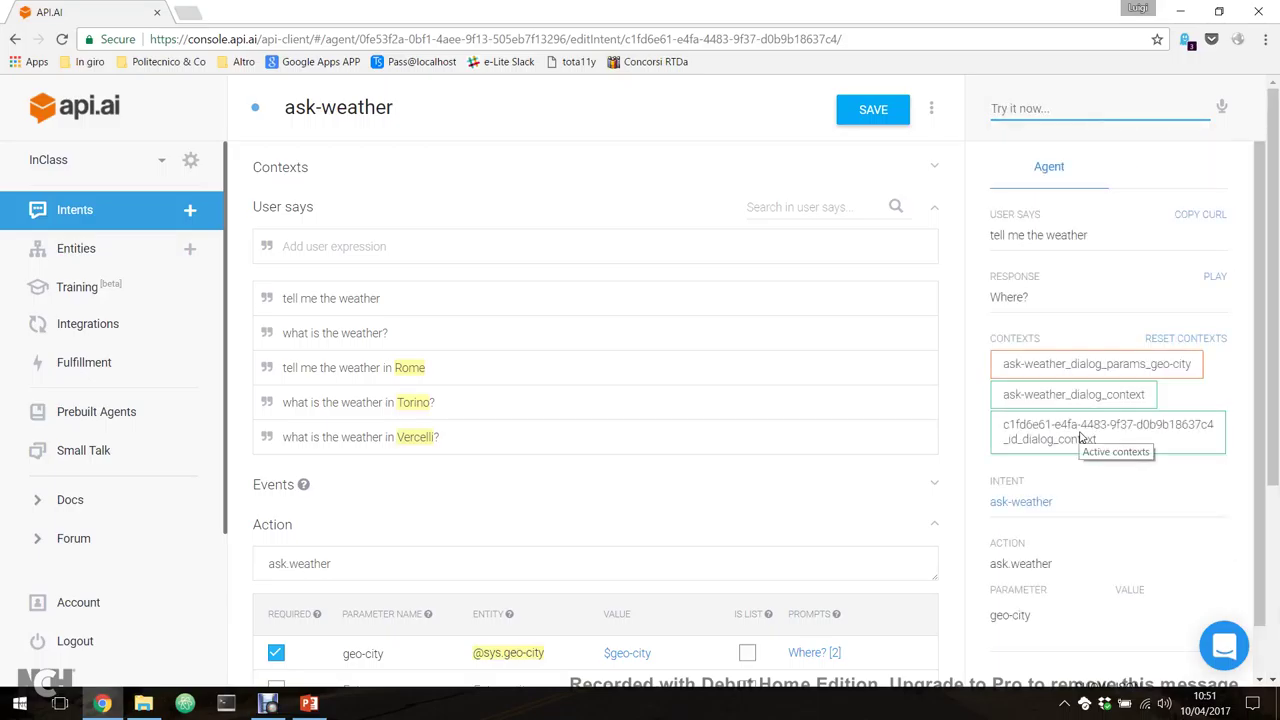
pyautogui.write('in Turin')
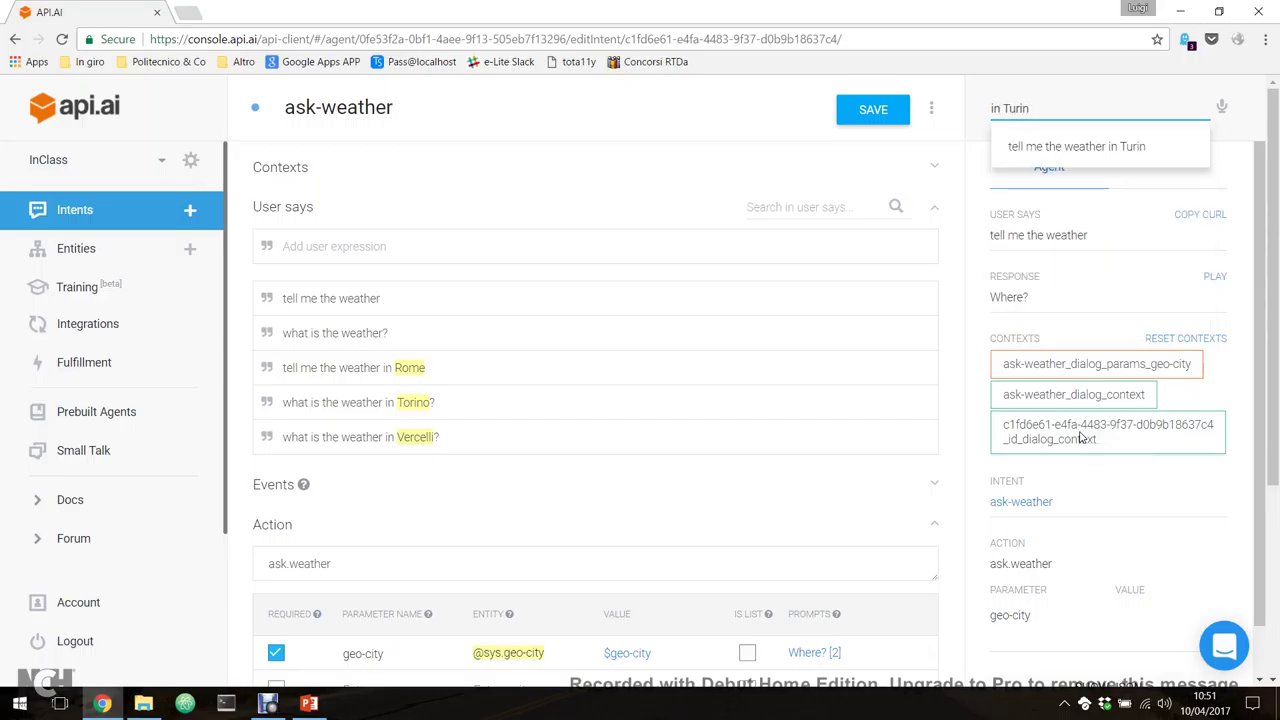
pyautogui.press('Return')
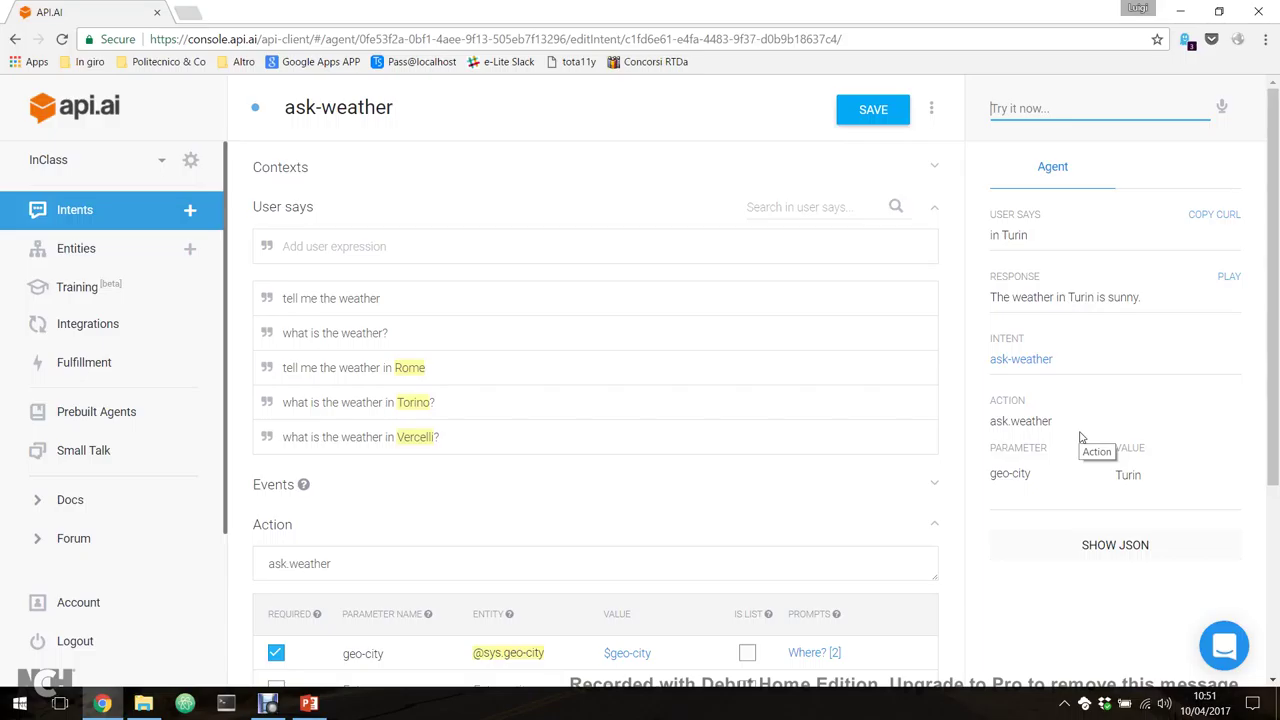
# Add the text response variant "There will be the sun in $geo-city." and save the ask-weather intent
pyautogui.scroll(-3, 760, 372)
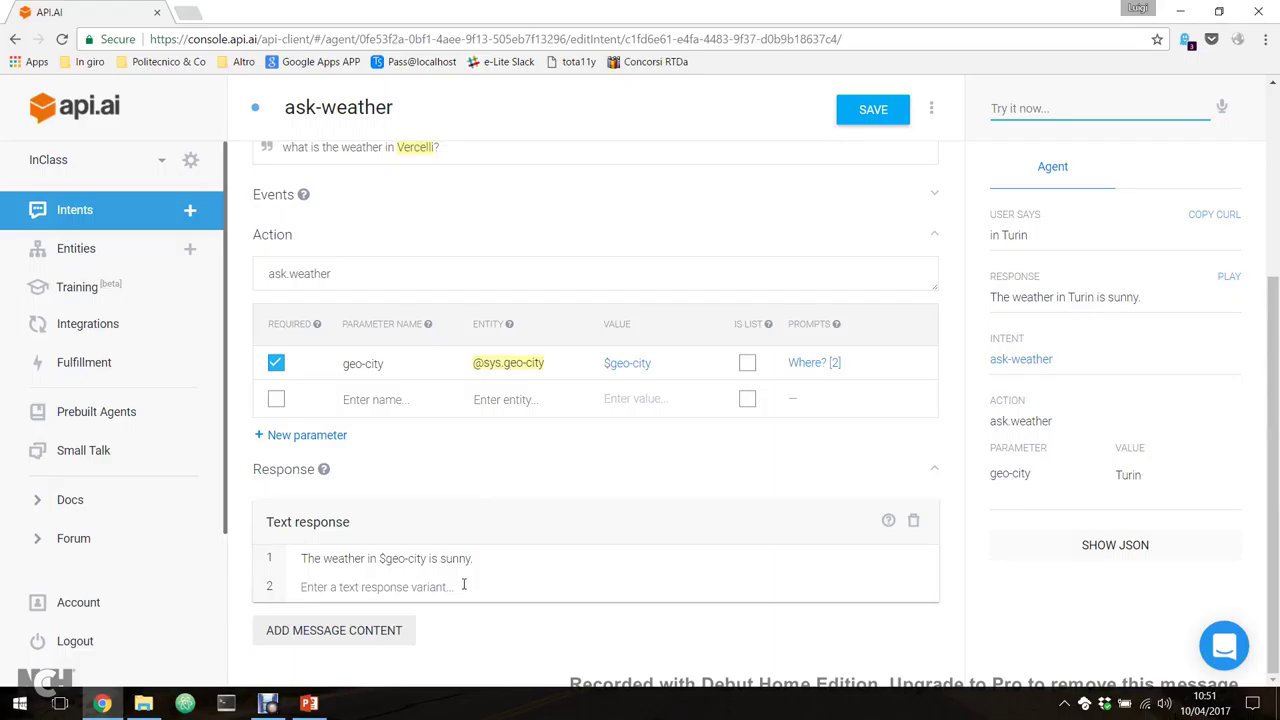
pyautogui.click(463, 585)
pyautogui.write('There')
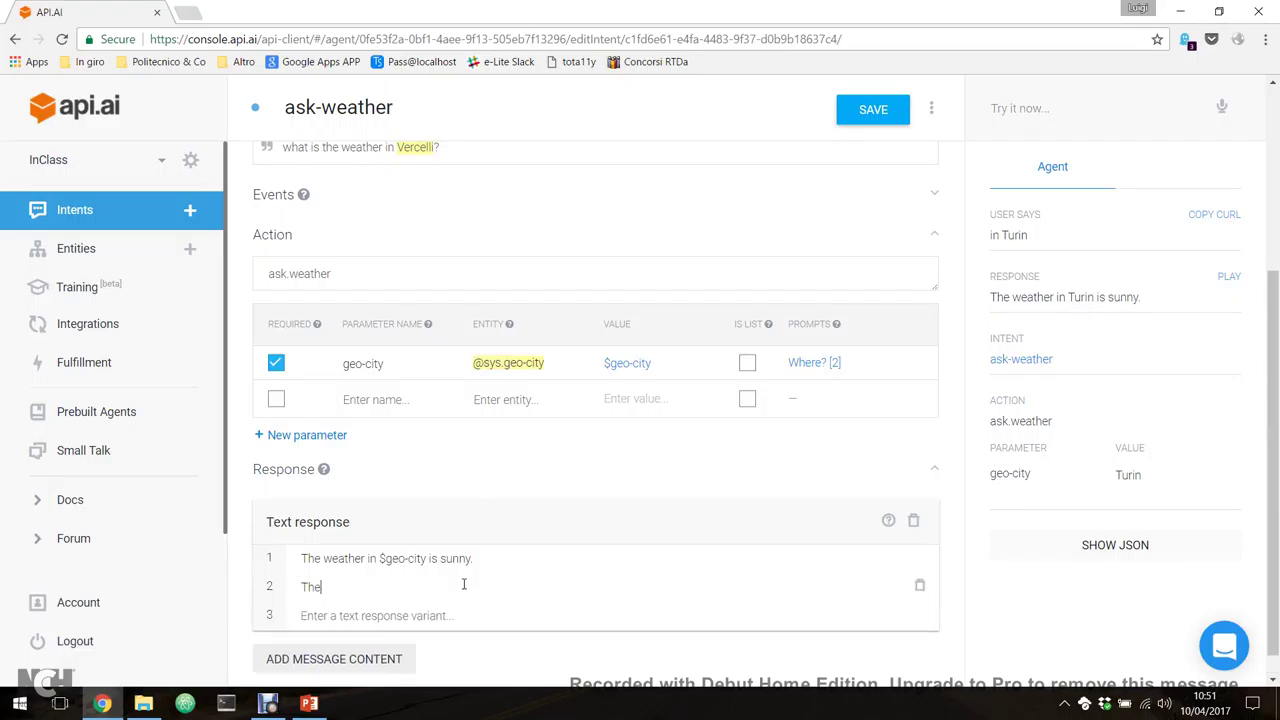
pyautogui.press('BackSpace')
pyautogui.write('e wil')
pyautogui.press('BackSpace')
pyautogui.press('BackSpace')
pyautogui.write('ill be the sun in $ge')
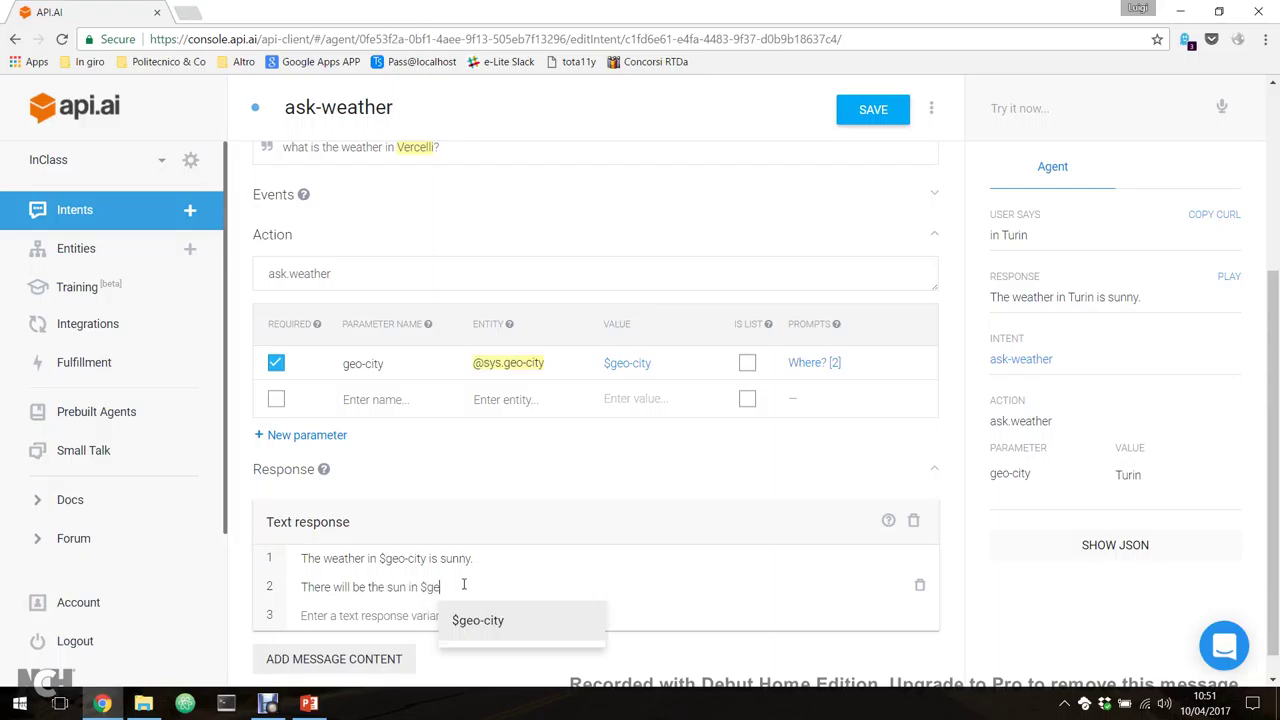
pyautogui.press('Return')
pyautogui.write('.')
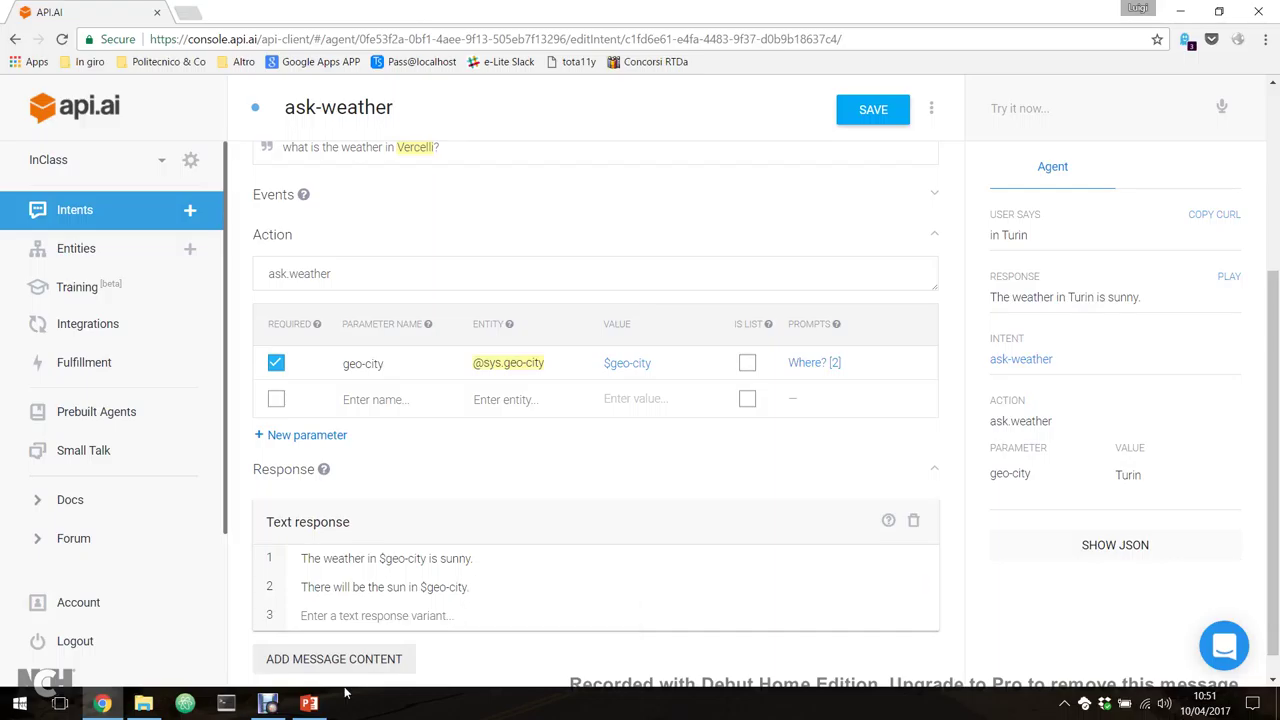
pyautogui.click(389, 615)
pyautogui.click(871, 110)
# Extend the user expression "tell me the weather in Rome" with the word "tomorrow"
pyautogui.scroll(3, 530, 280)
pyautogui.click(451, 373)
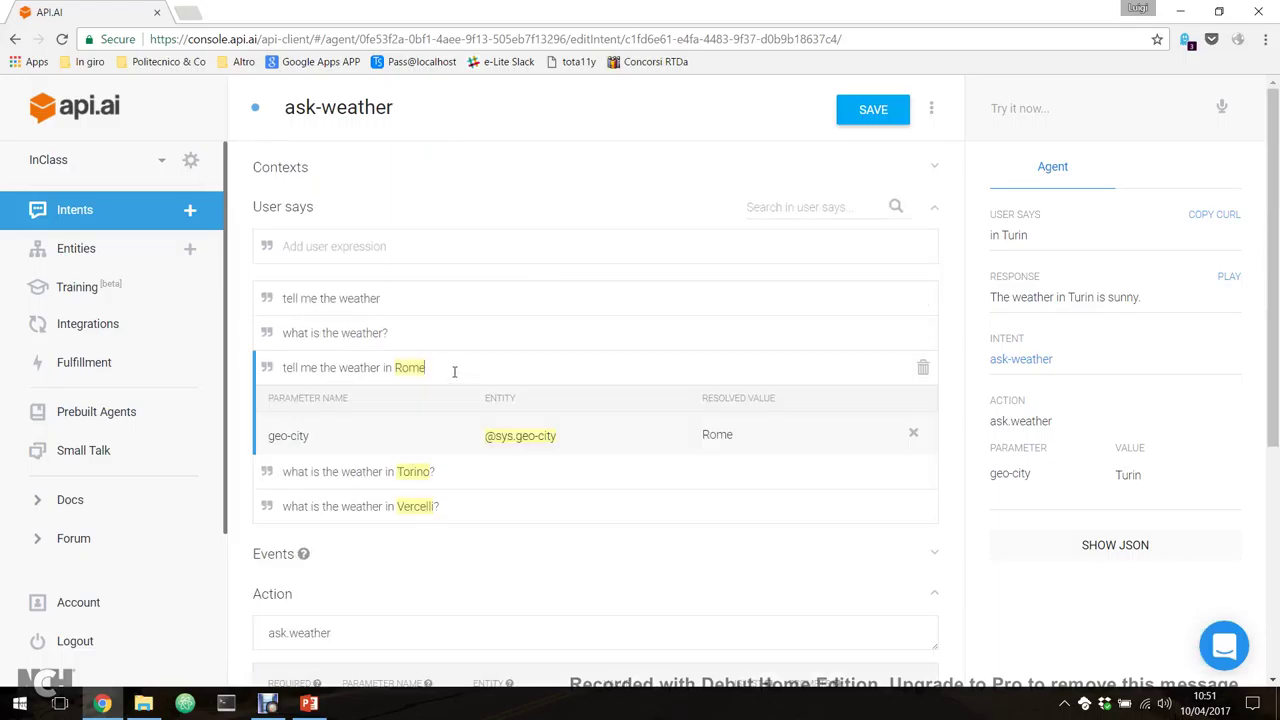
pyautogui.write('tomorrowwo')
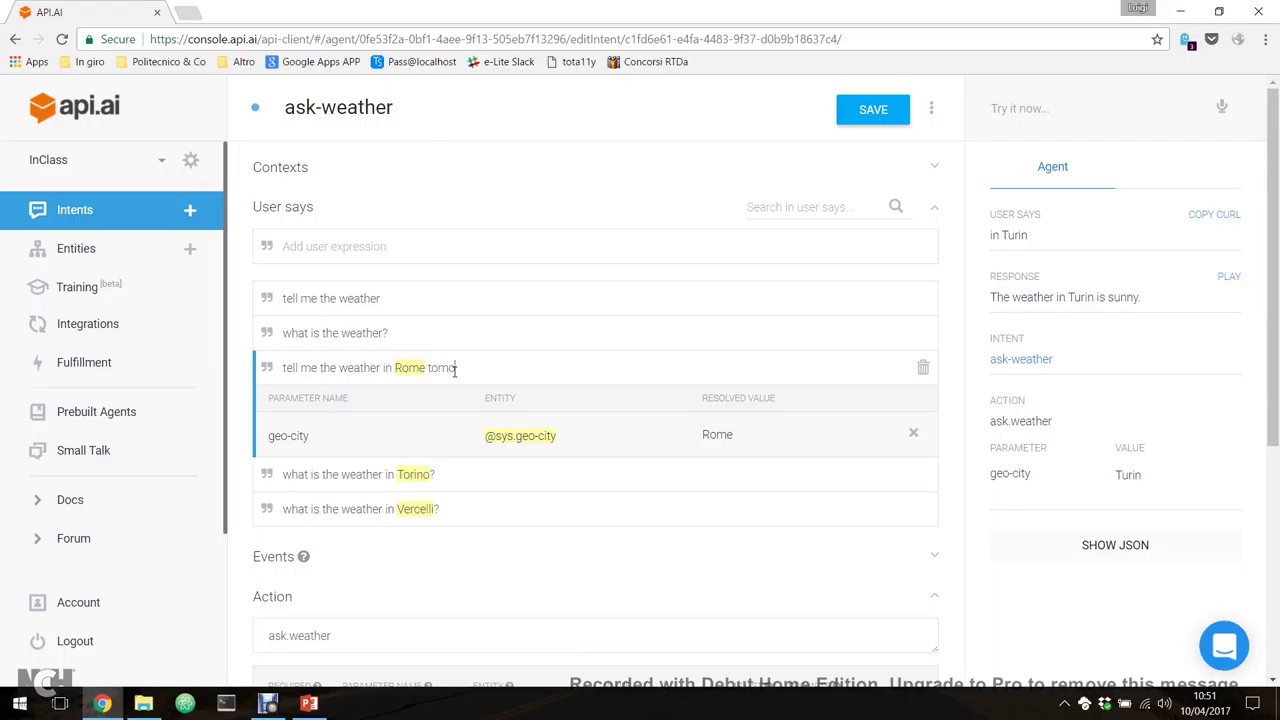
pyautogui.press('BackSpace')
pyautogui.press('BackSpace')
pyautogui.press('BackSpace')
pyautogui.press('BackSpace')
pyautogui.write('ow')
pyautogui.moveTo(428, 367); pyautogui.dragTo(479, 368)
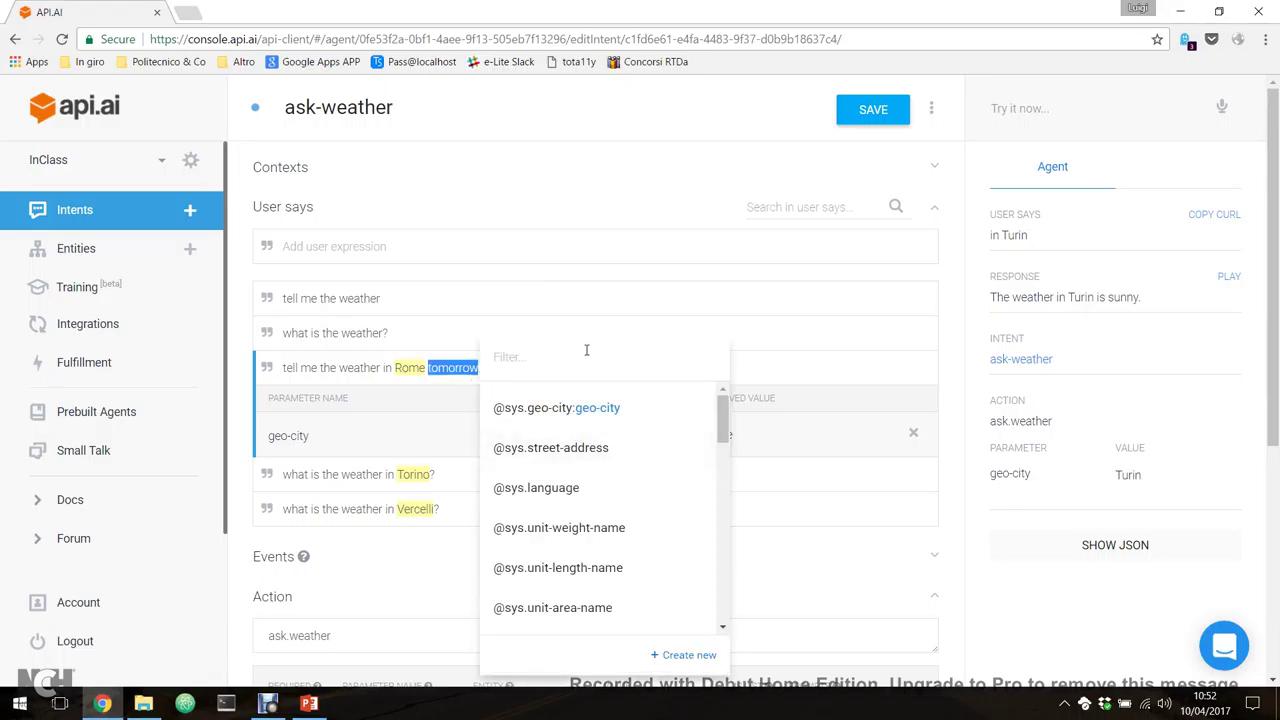
pyautogui.click(586, 350)
pyautogui.write('date')
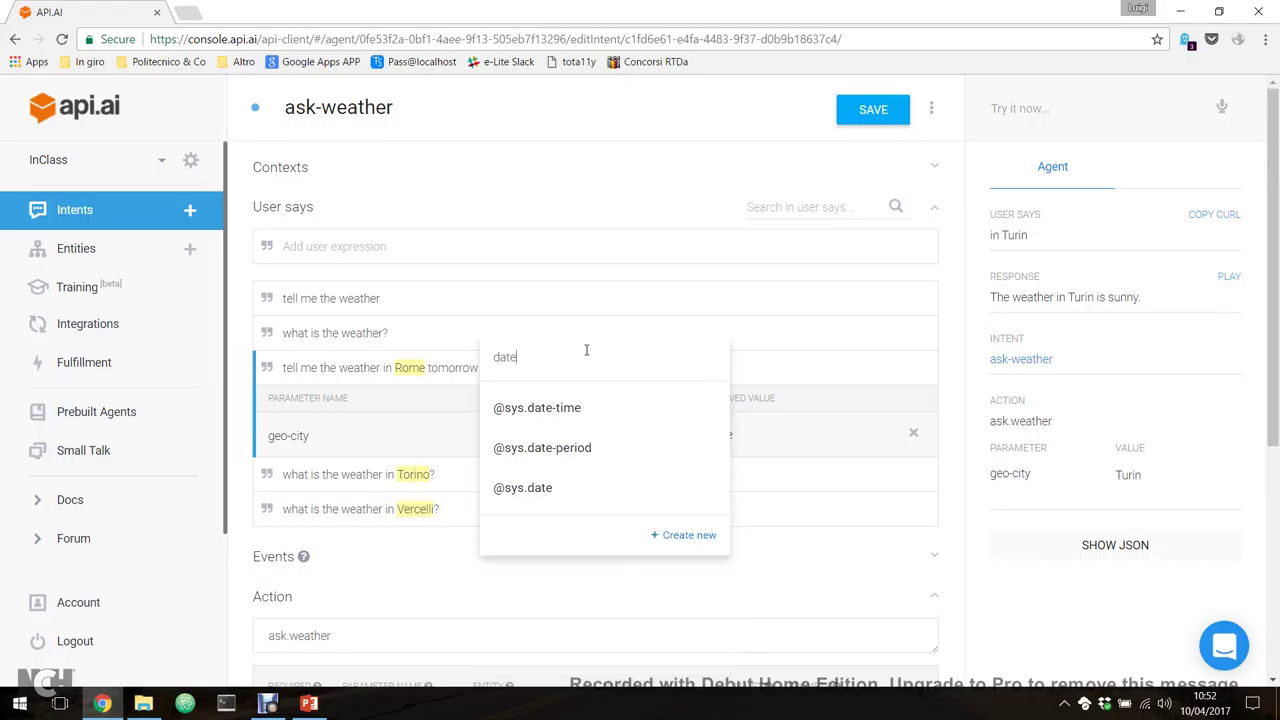
pyautogui.click(580, 416)
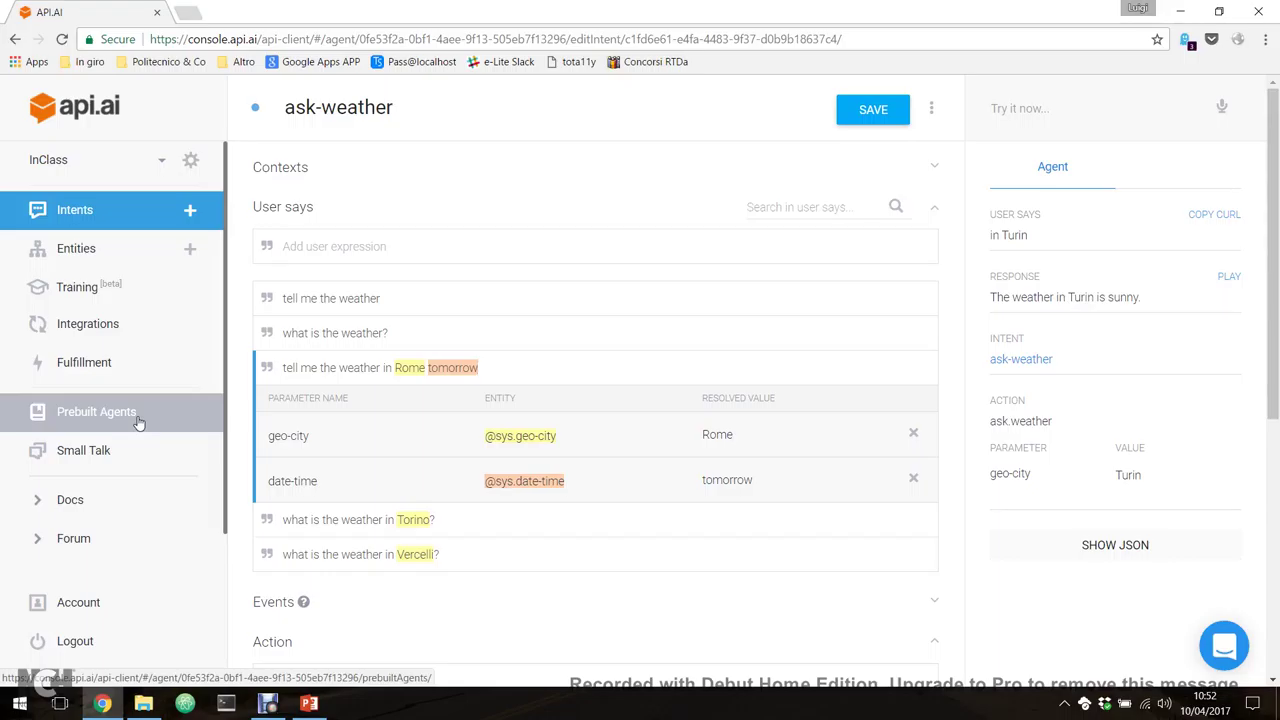
# Open the agent's integrations and publish its agent page
pyautogui.click(141, 337)
pyautogui.click(714, 136)
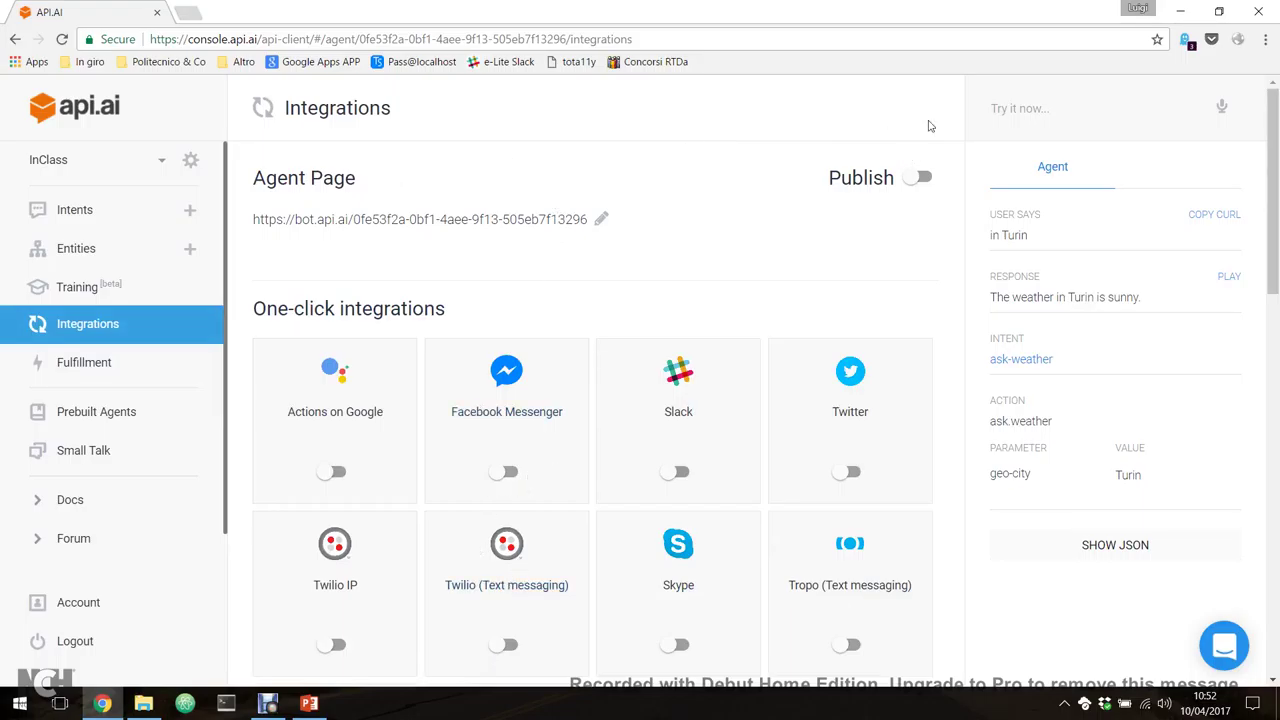
pyautogui.click(918, 178)
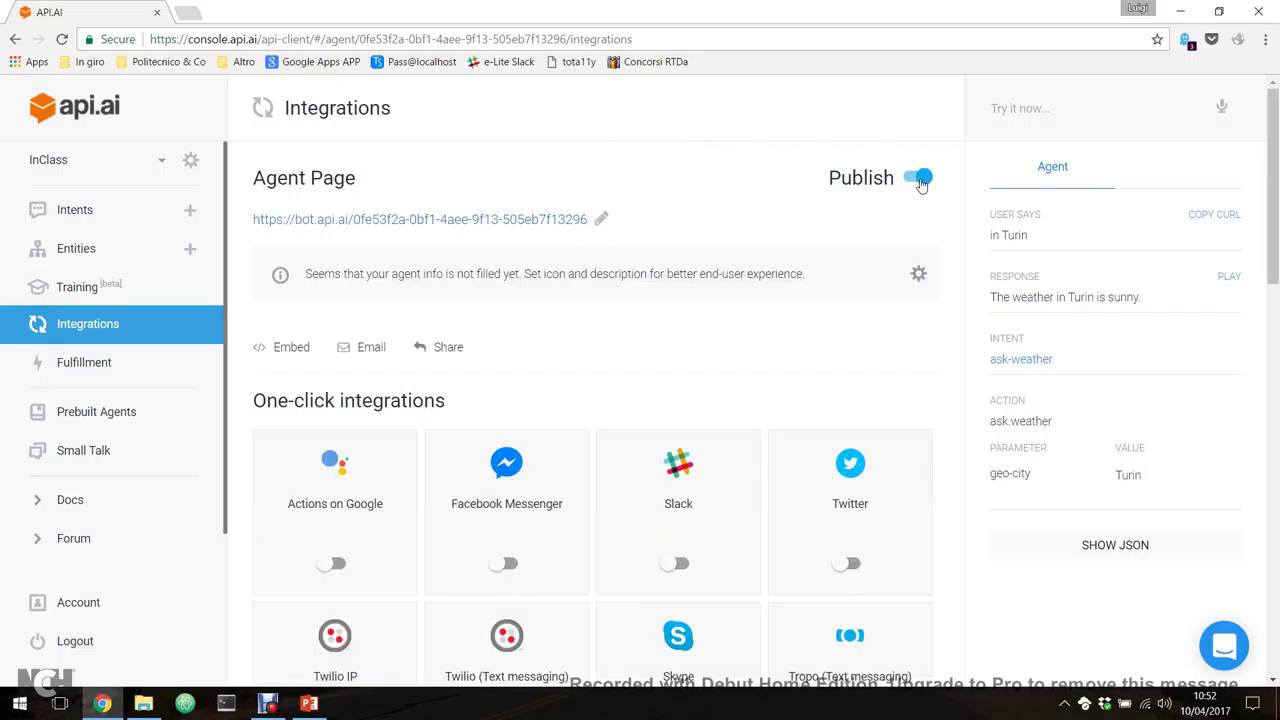
# Open the published agent page in a new browser tab and send the agent the message "hi"
pyautogui.rightClick(530, 228)
pyautogui.click(570, 227)
pyautogui.click(255, 14)
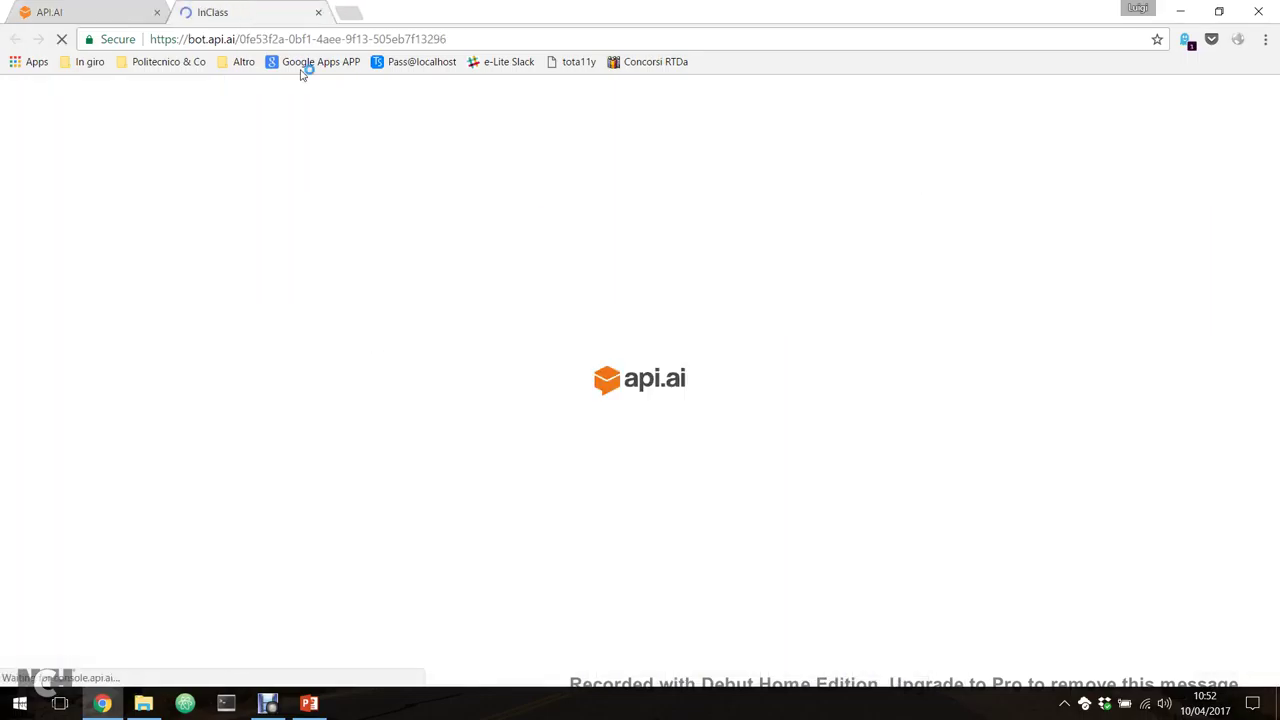
pyautogui.click(761, 597)
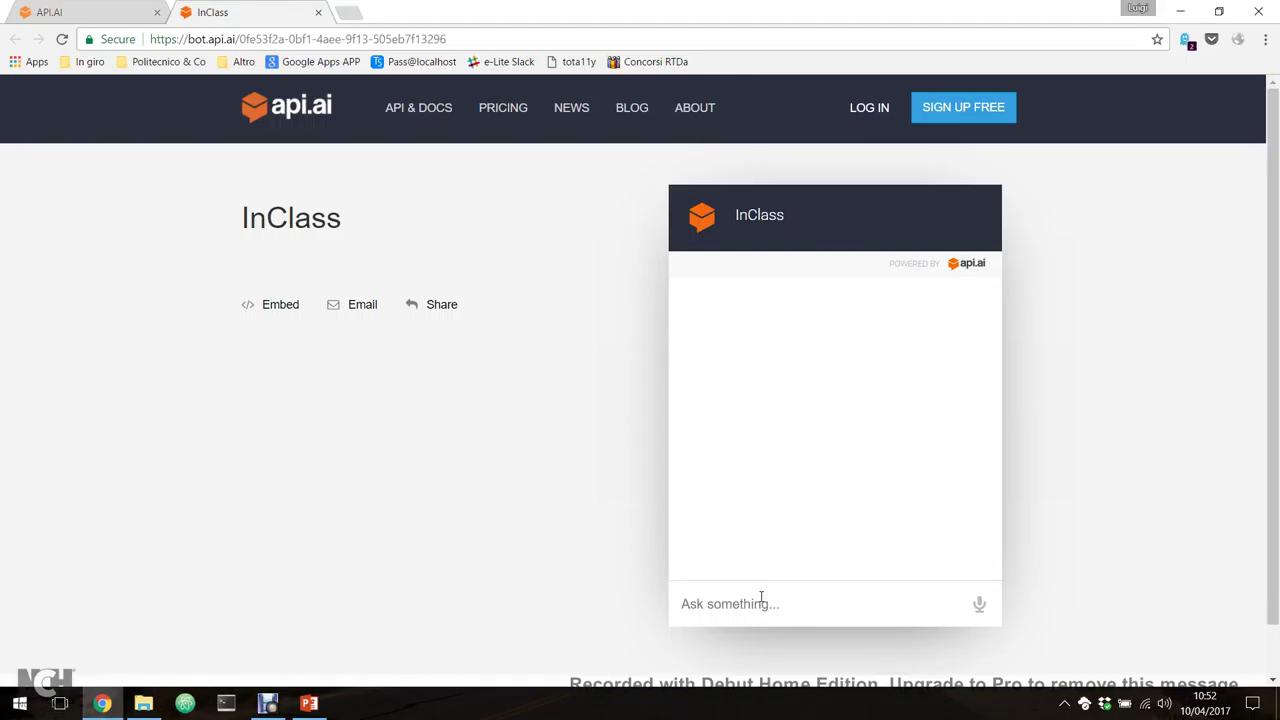
pyautogui.write('hi')
pyautogui.press('Return')
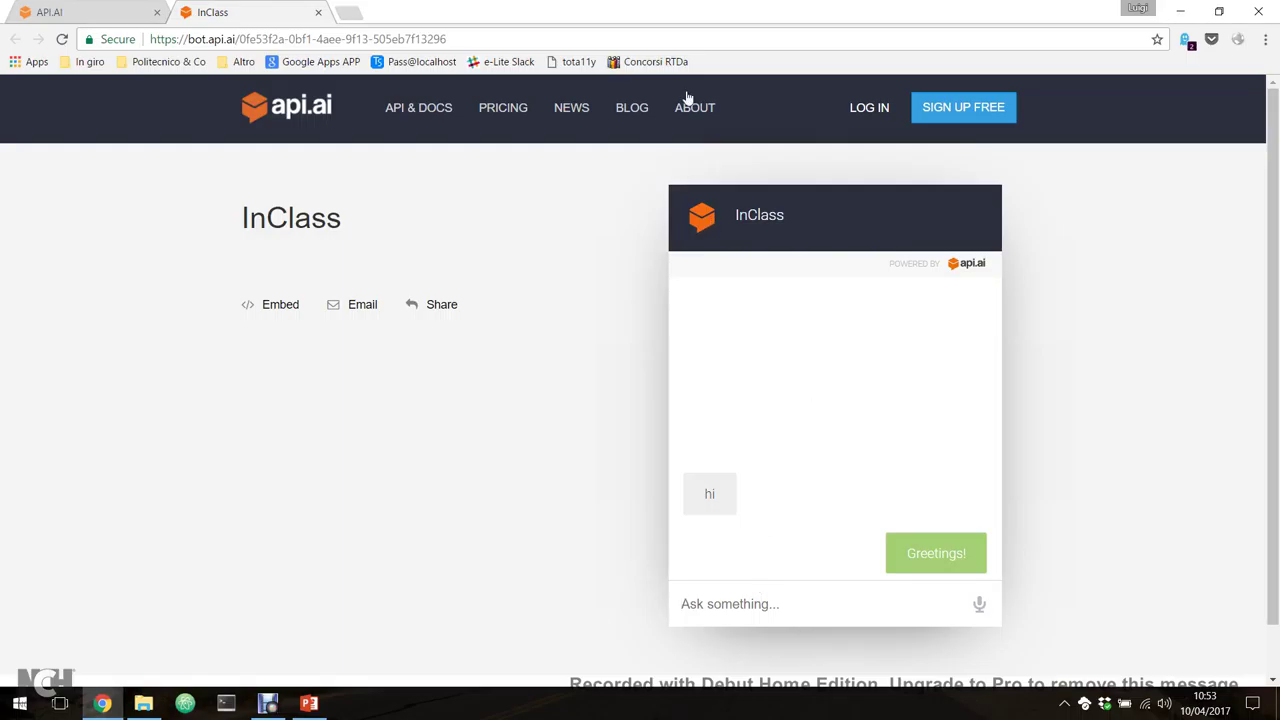
# Close the published agent page and unpublish it in the integrations
pyautogui.click(318, 12)
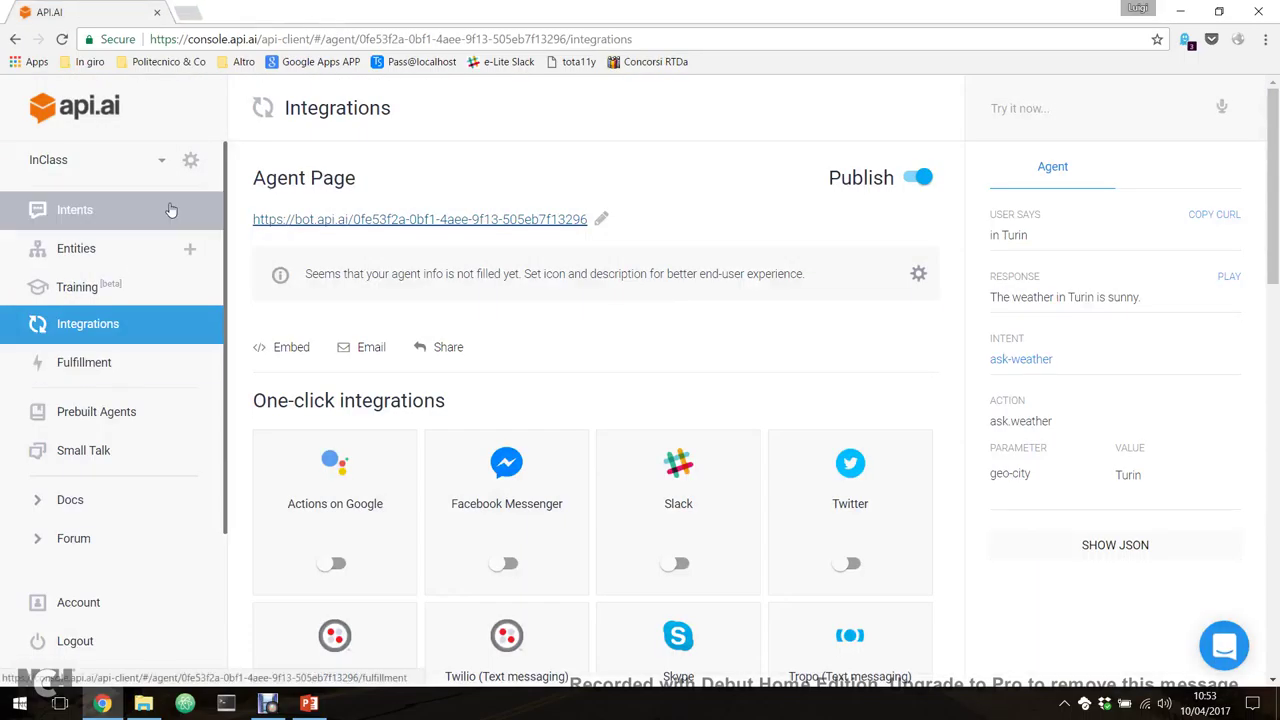
pyautogui.click(914, 178)
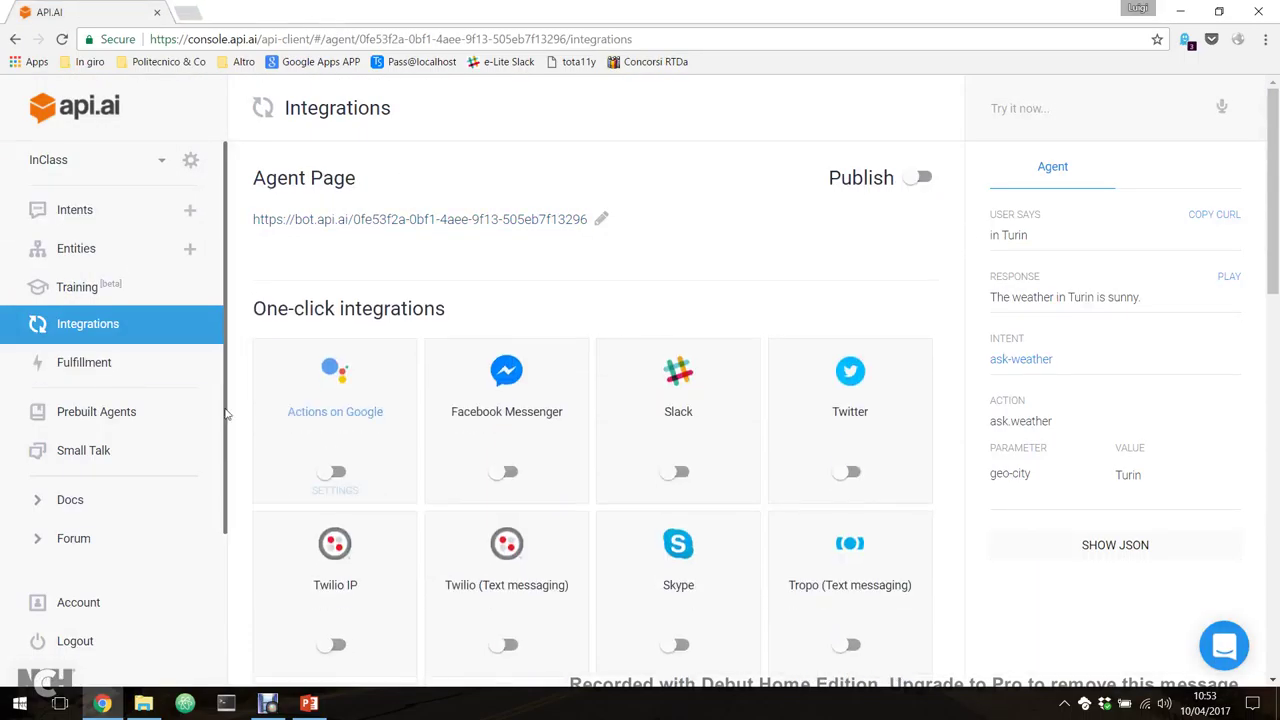
# Look through the prebuilt agents, the intents list and the webhook fulfillment page
pyautogui.click(151, 424)
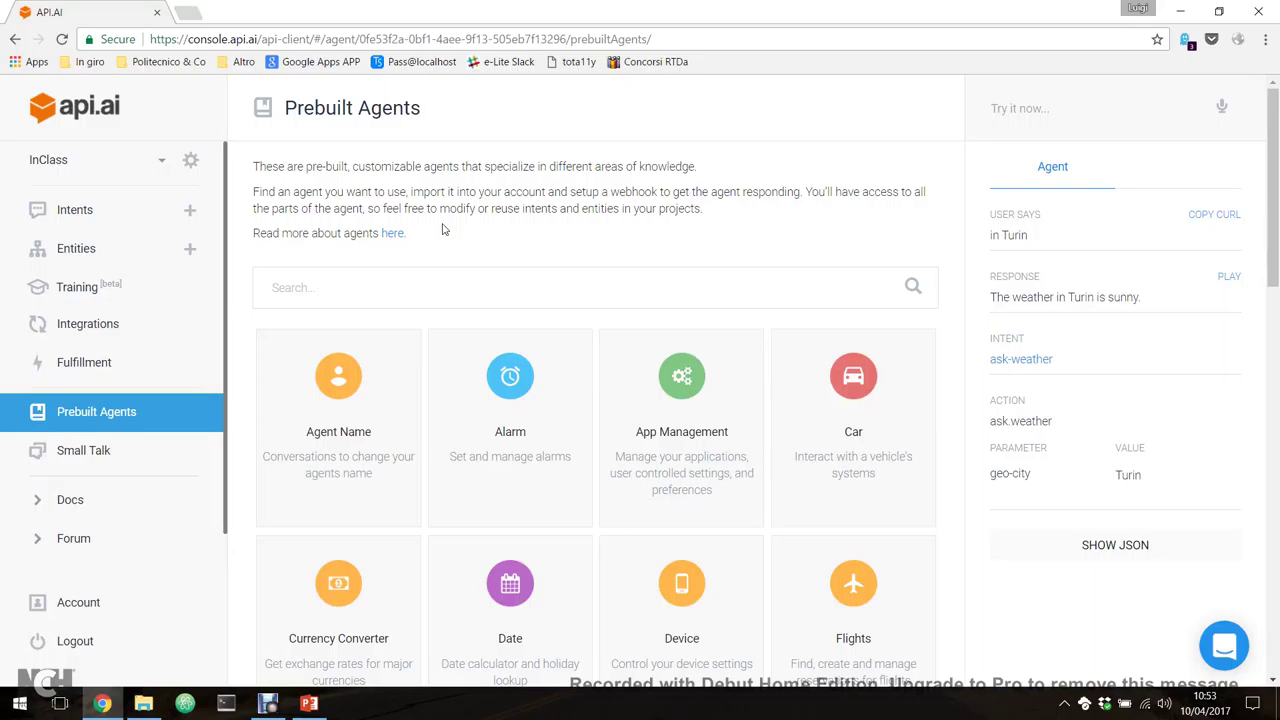
pyautogui.scroll(-2, 444, 230)
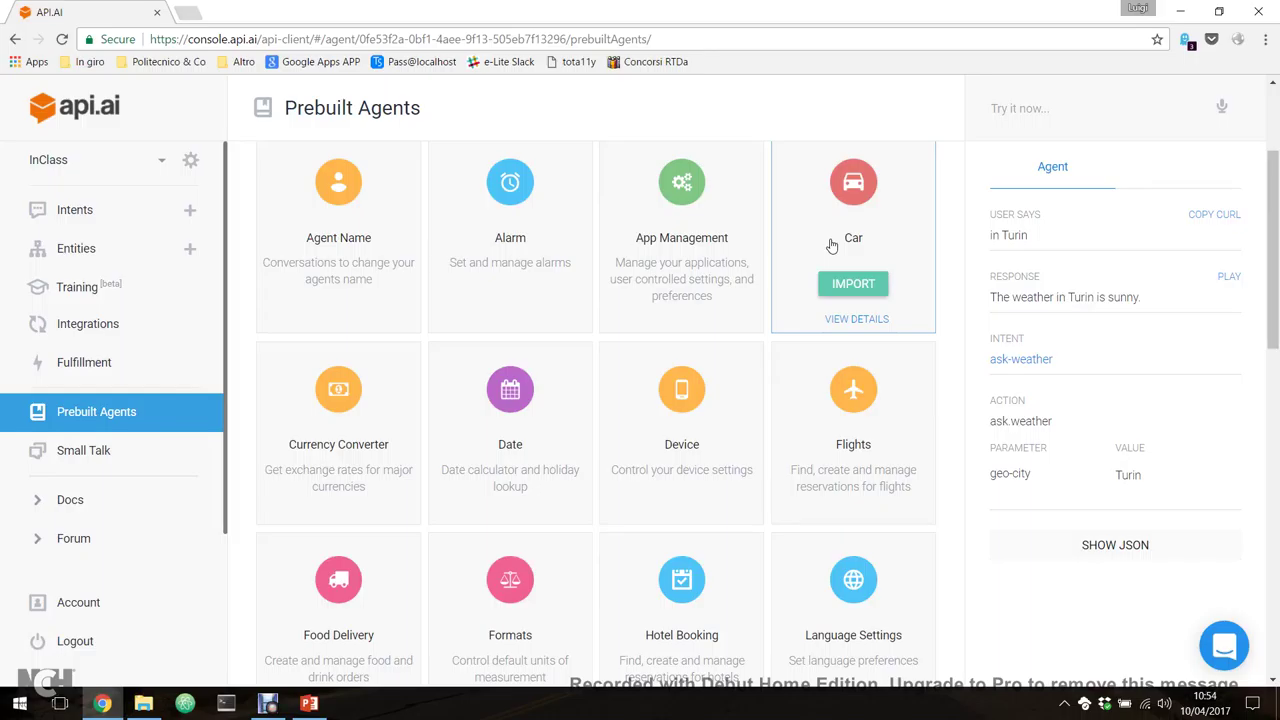
pyautogui.click(108, 212)
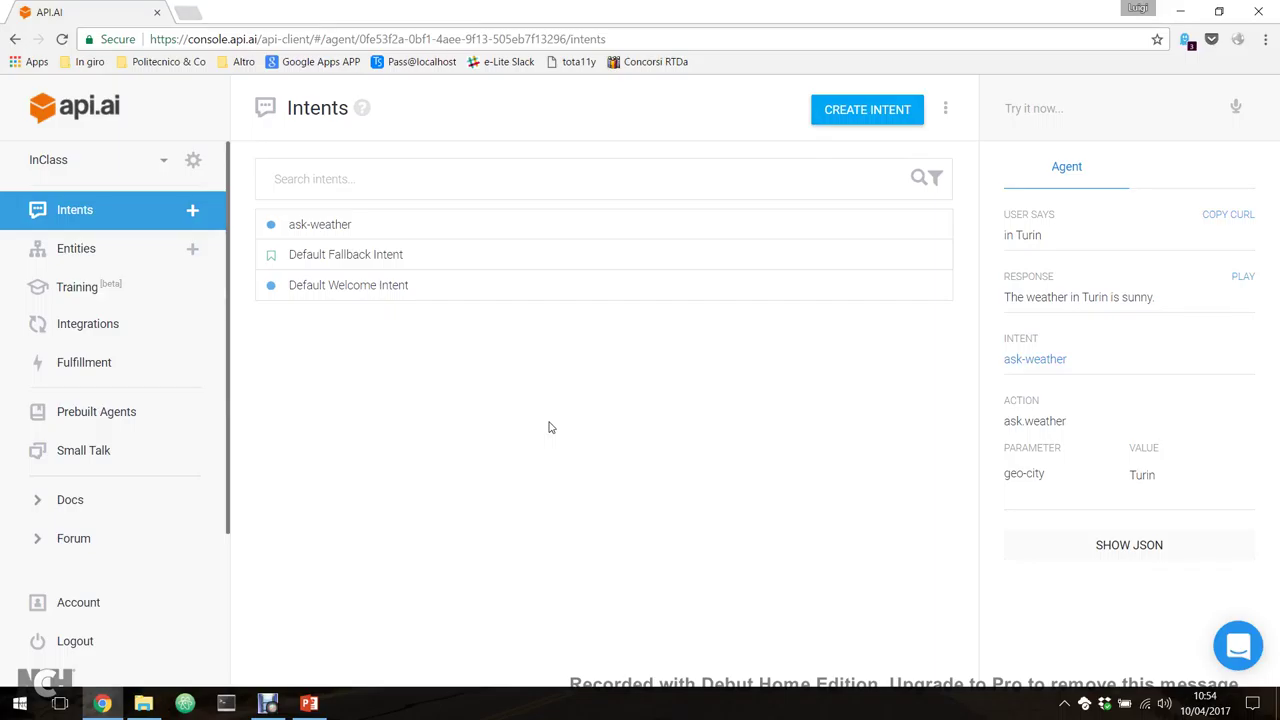
pyautogui.click(88, 366)
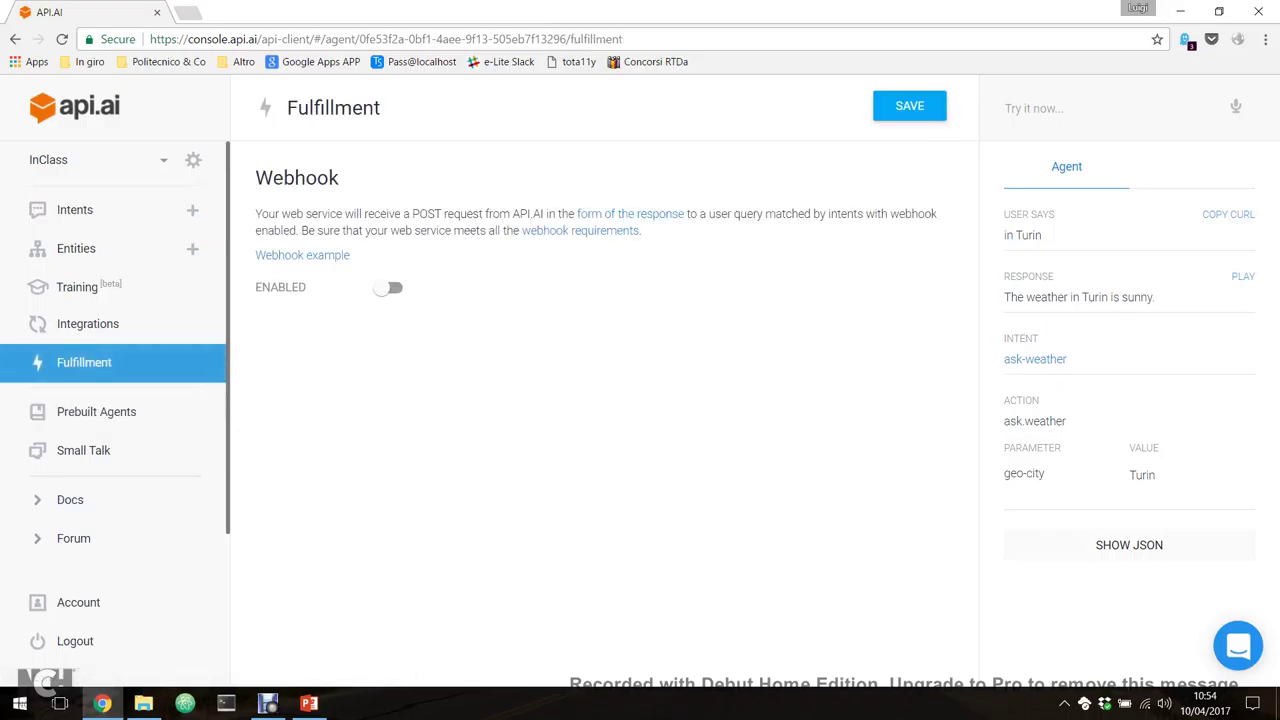
# Switch to the PowerPoint presentation, start the slide show from the current slide and advance to the api.ai slide on language support and SDKs
pyautogui.click(310, 704)
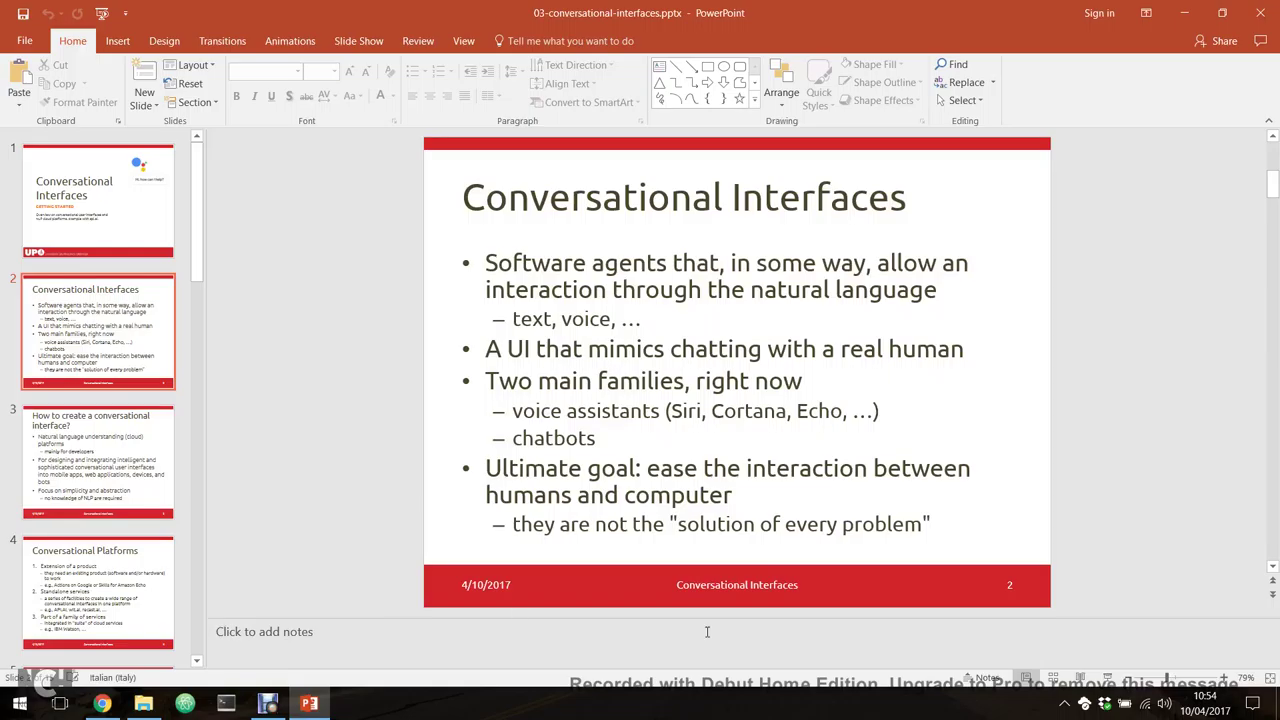
pyautogui.click(1106, 678)
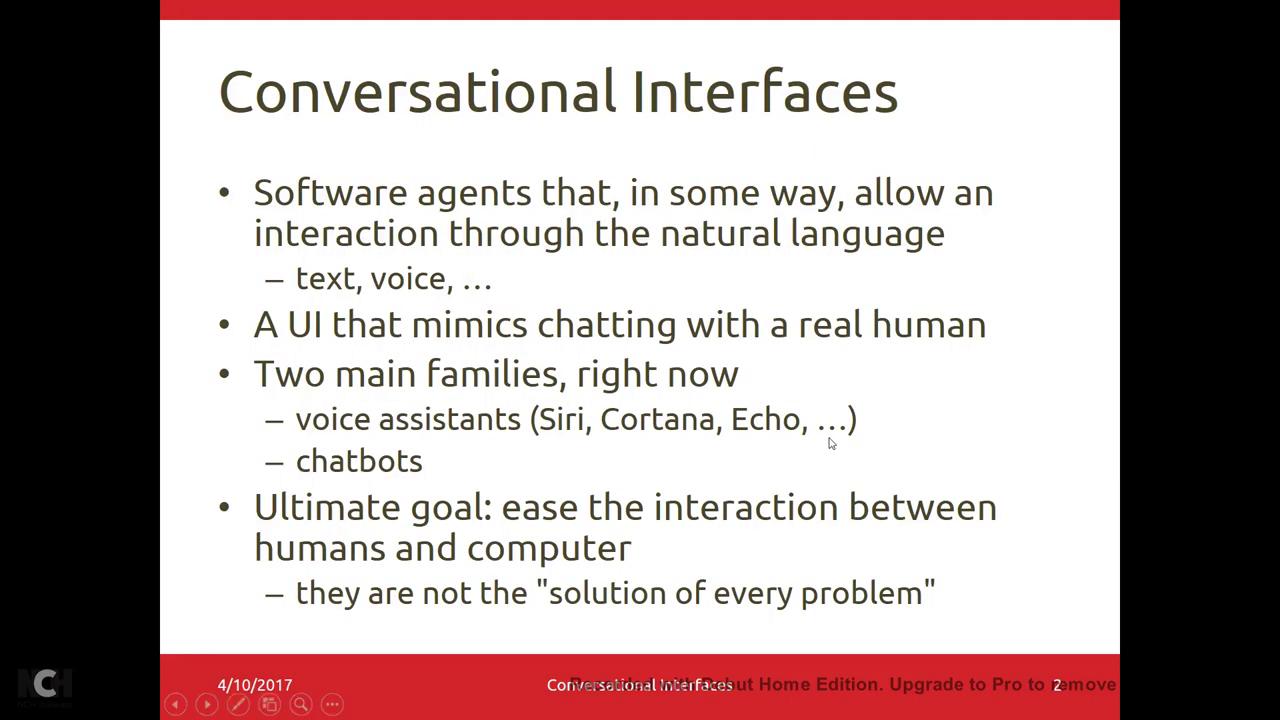
pyautogui.press('Right')
pyautogui.press('Right')
pyautogui.press('Right')
pyautogui.press('Right')
pyautogui.press('Right')
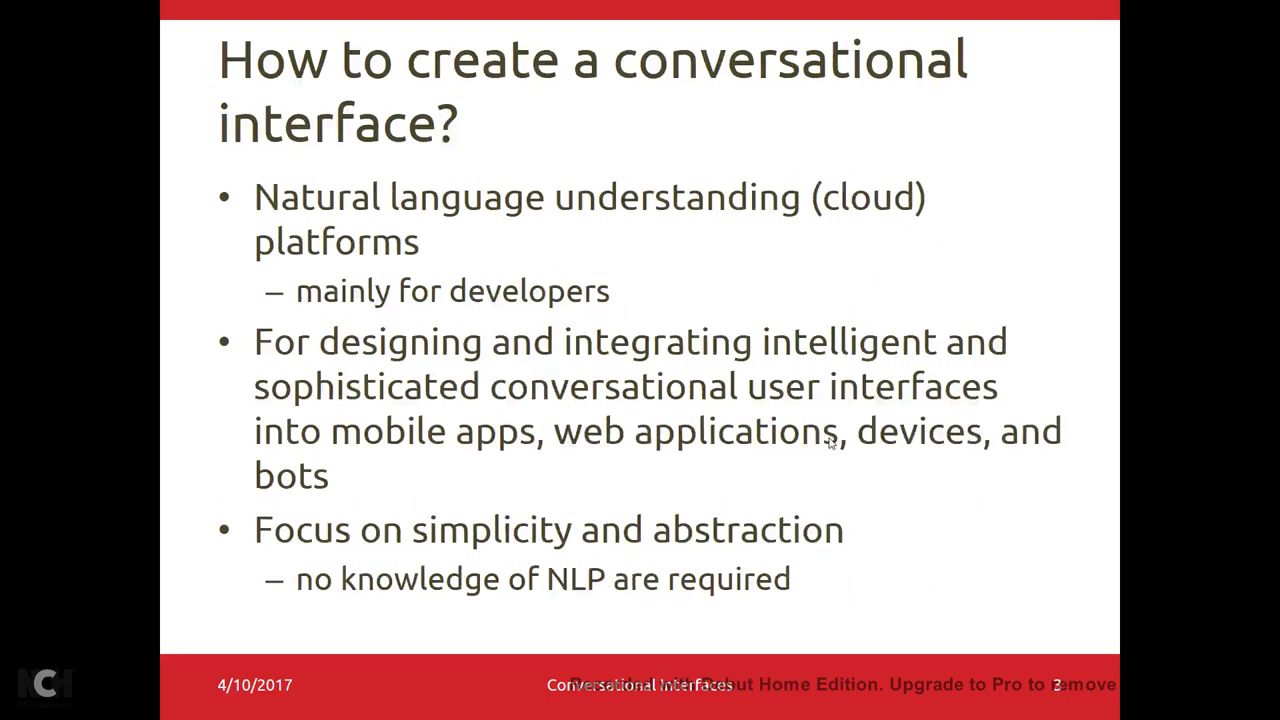
pyautogui.press('Right')
pyautogui.press('Right')
pyautogui.press('Right')
pyautogui.press('Right')
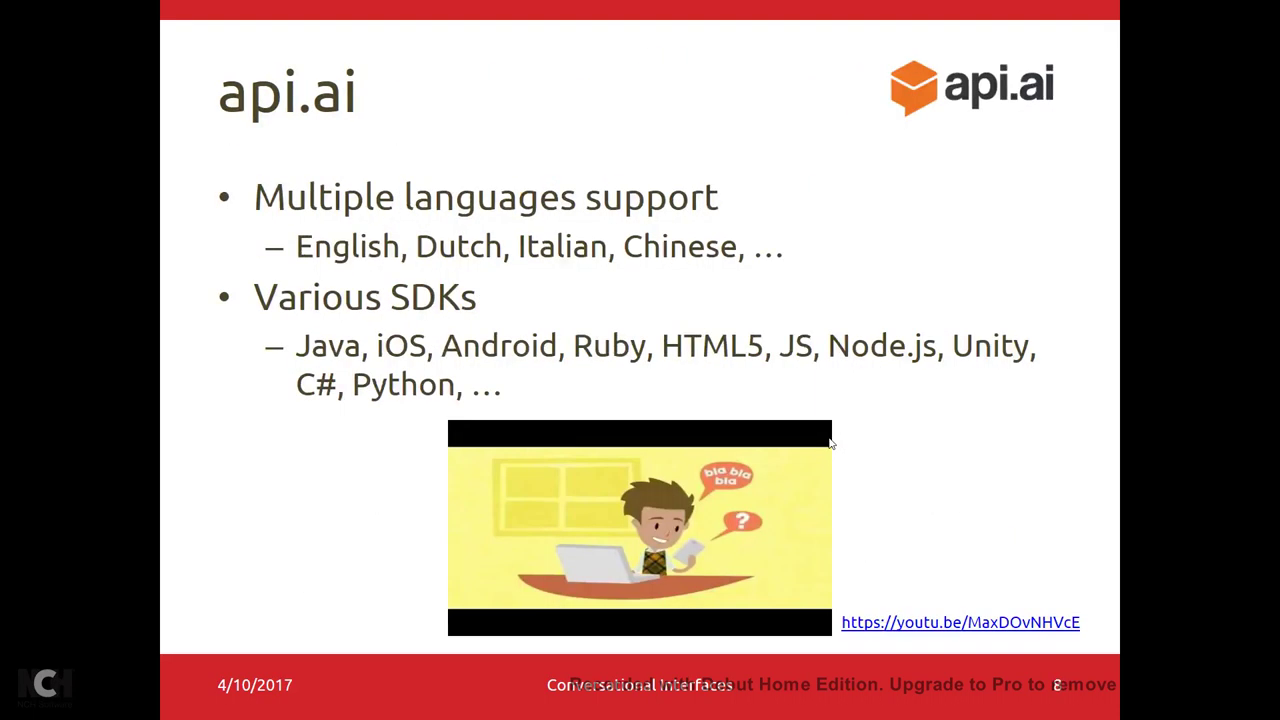